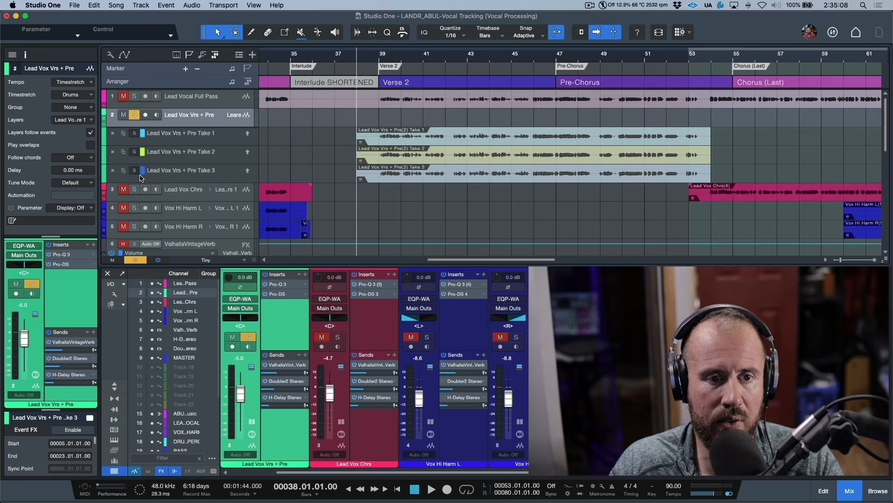
Change the color of the Lead Vox Vrs + Pre Take 3 layer to red
left_click(143, 170)
left_click(148, 217)
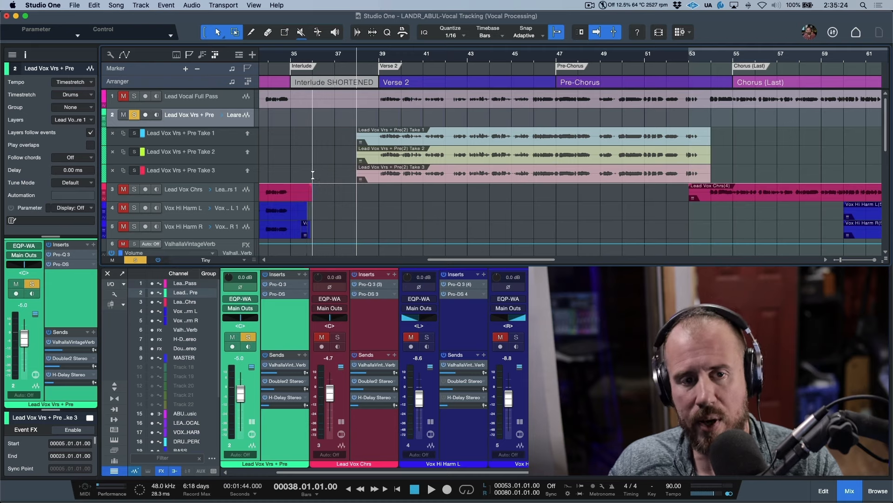
Select the three Lead Vox Vrs + Pre take layers and inspect their enlarged waveforms
left_click(235, 177, "shift")
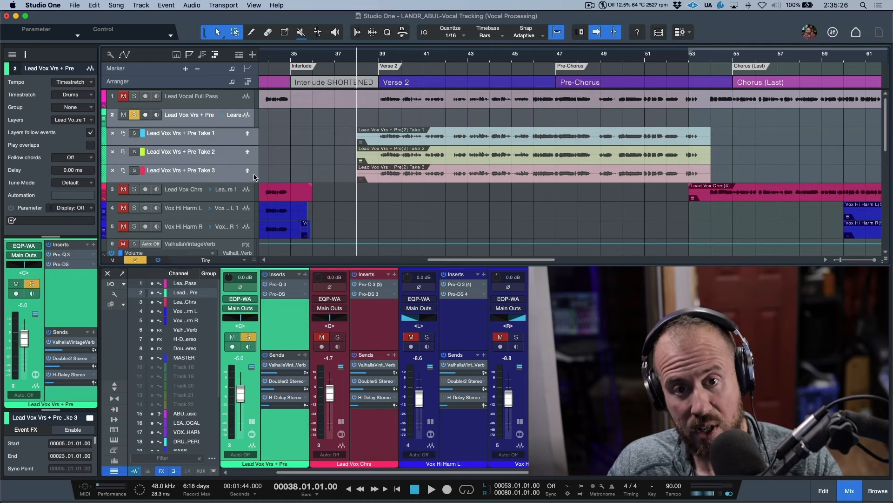
double_click(255, 177)
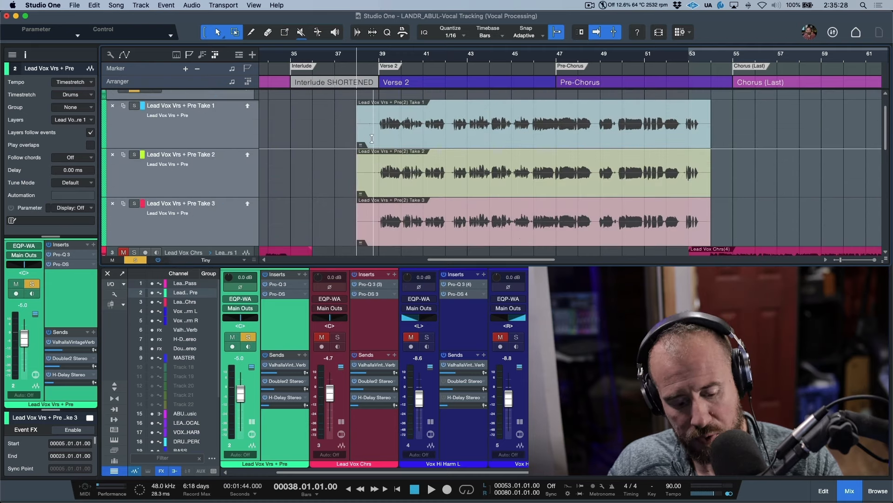
scroll(372, 139, "up", 2)
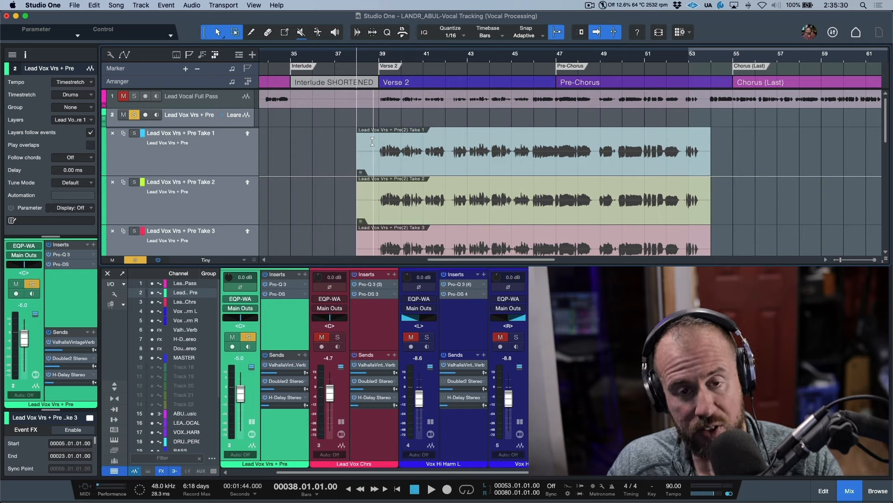
key("z")
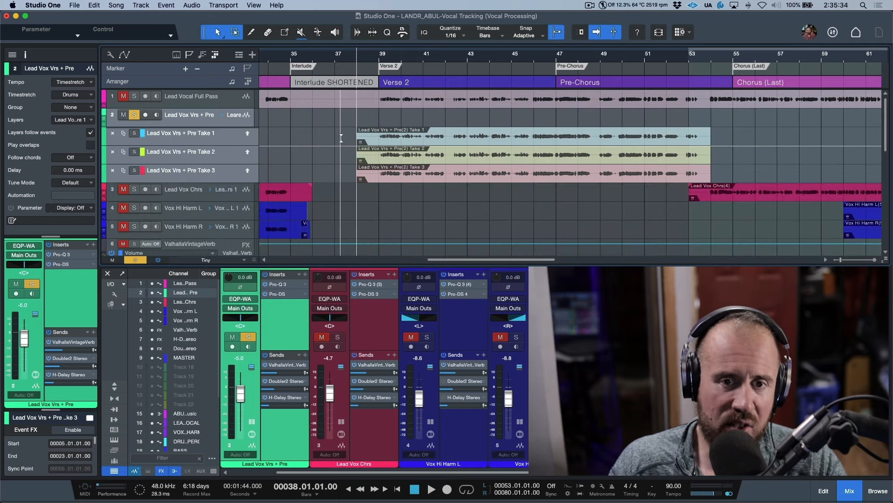
Comp bars 38 to 54 of Lead Vox Vrs + Pre, using Take 1 up to bar 42.2, then alternating sections of all three takes
left_click_drag(341, 138, 452, 138)
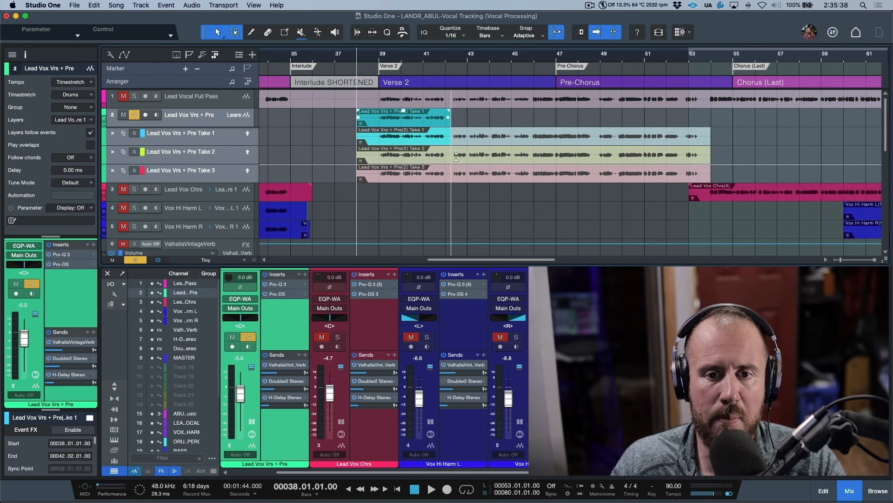
left_click_drag(456, 156, 711, 154)
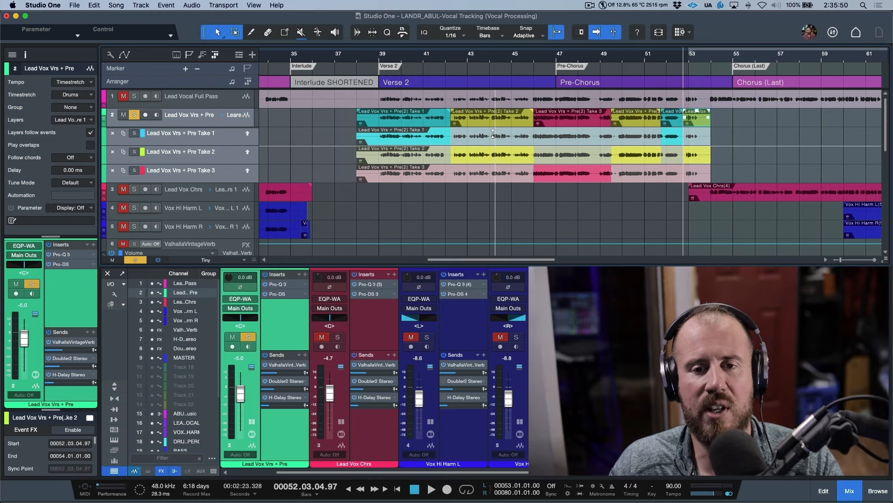
Swap the comp's sections between bars 42.2 and 54 for the same passages from other takes
left_click(493, 173)
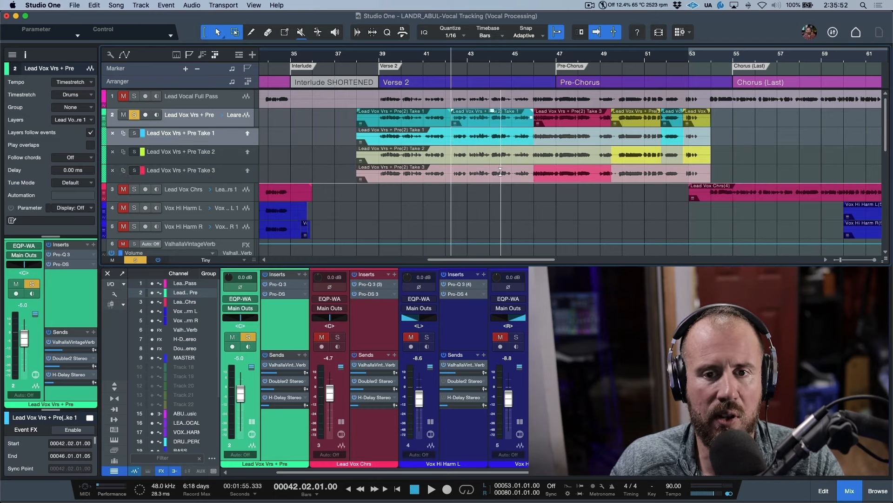
left_click(559, 137)
left_click(567, 154)
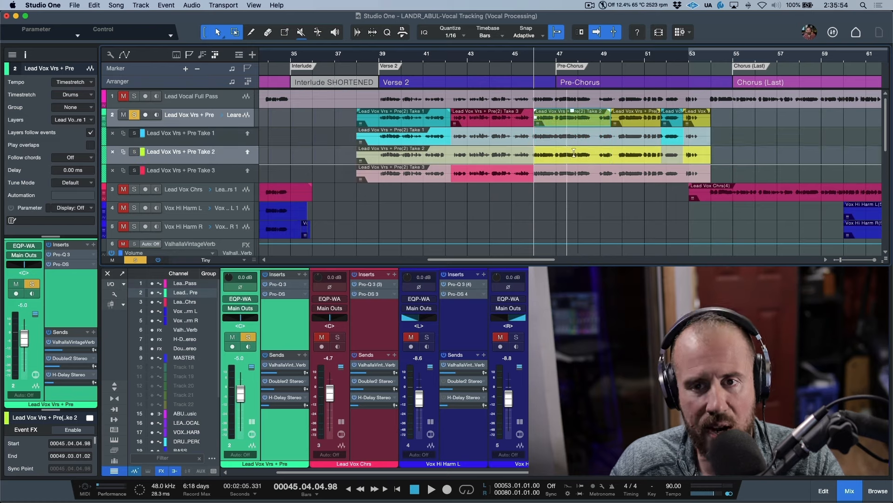
left_click(638, 138)
left_click(637, 173)
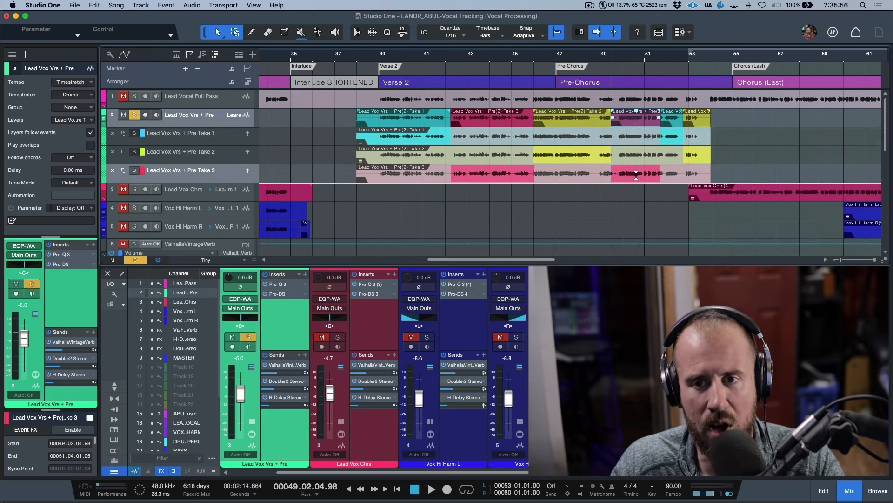
left_click(696, 174)
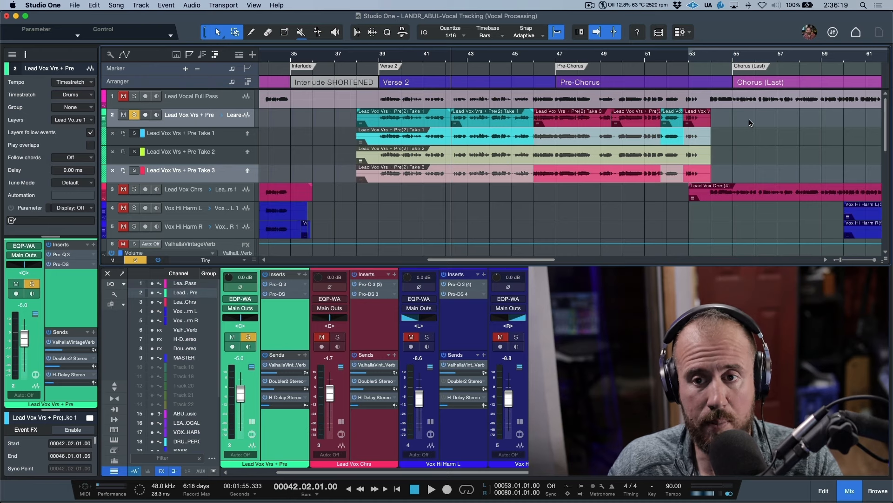
Delete all comp events from the Lead Vox Vrs + Pre track and increase the track height to Normal
left_click(427, 114)
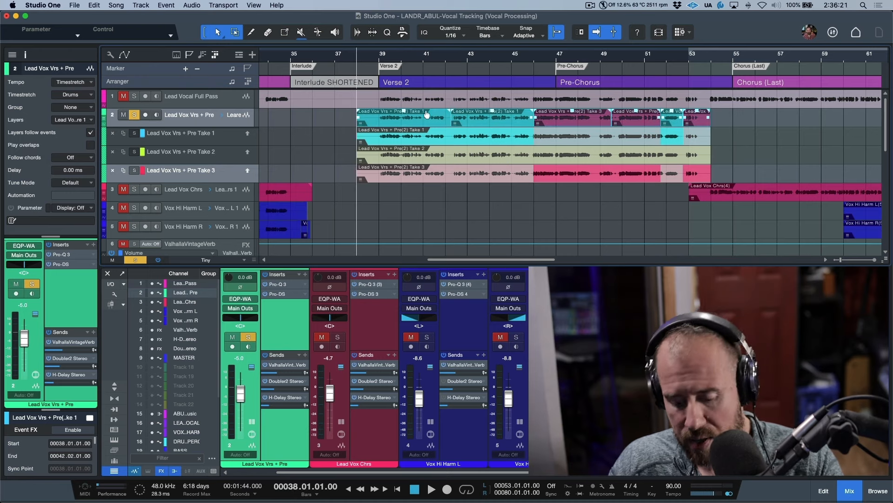
key("Delete")
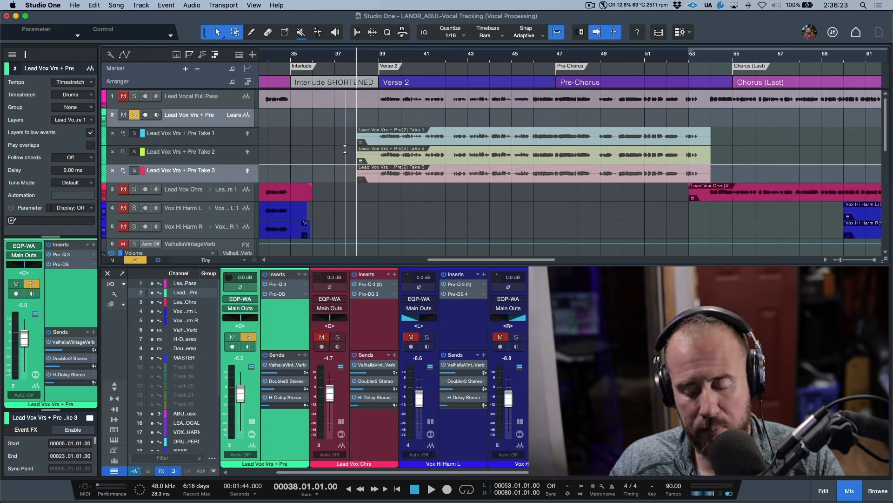
key("shift+e")
key("shift+e")
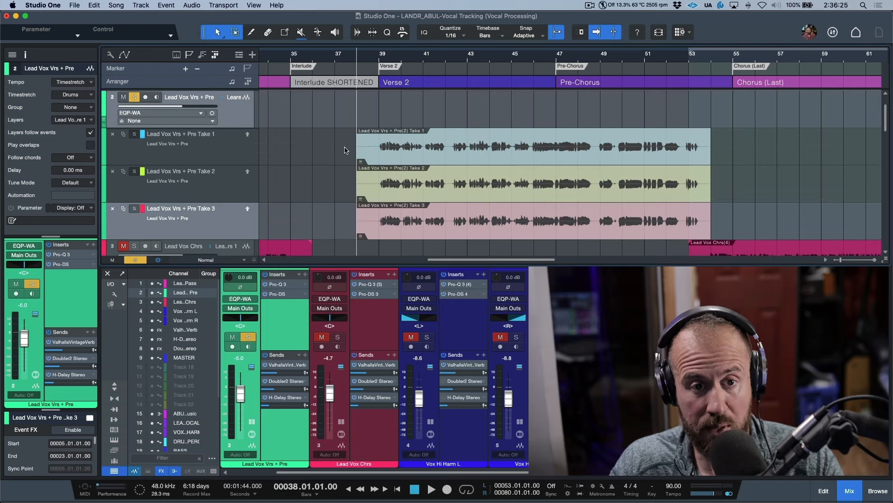
Range-select 38.4 to 42.2 on Take 1, solo each take in turn over that range, and copy Take 3's range to the main track
left_click(238, 34)
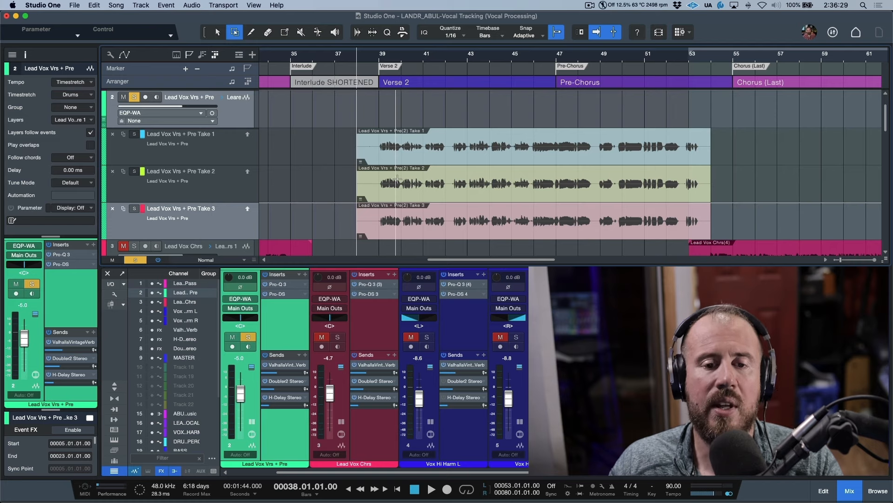
left_click_drag(384, 146, 451, 156)
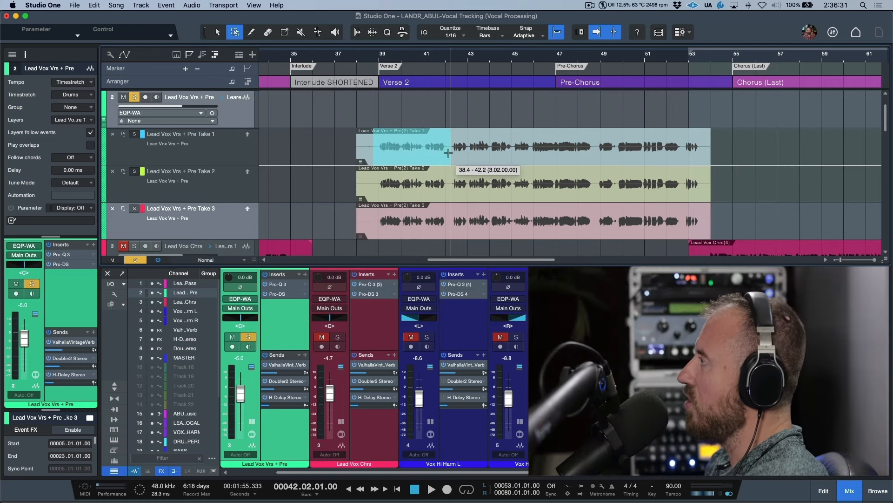
left_click(135, 134)
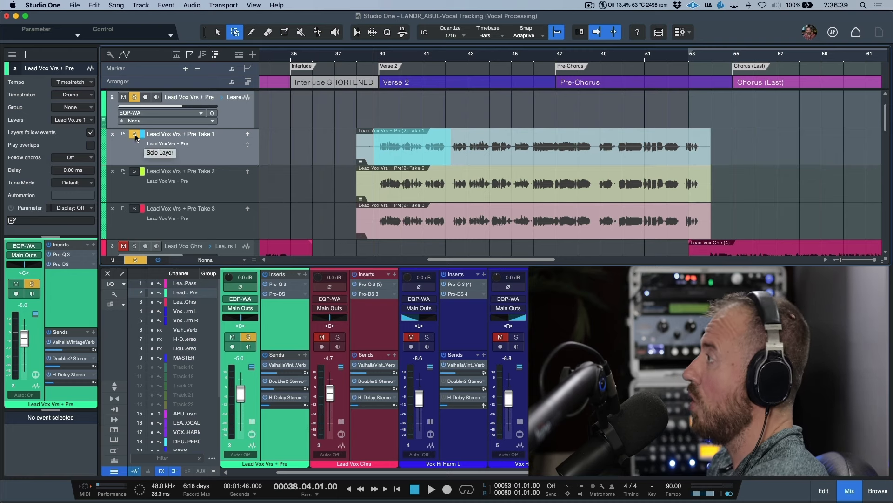
left_click(229, 190)
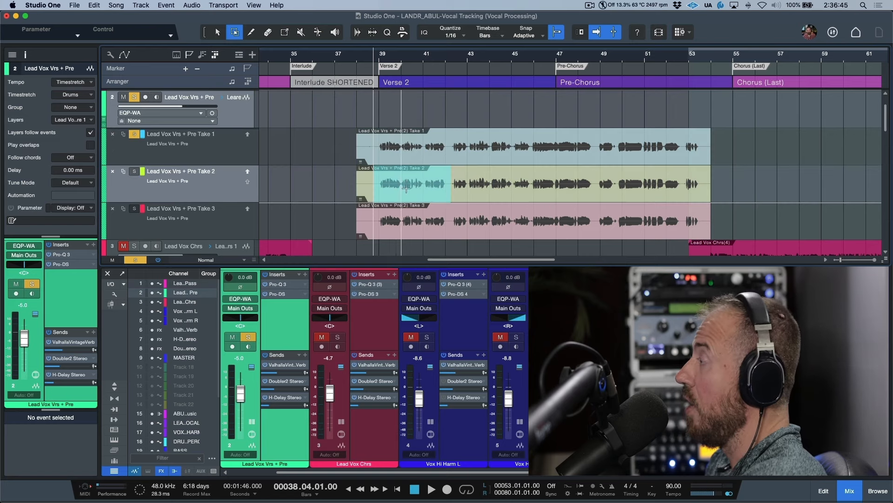
left_click(134, 171)
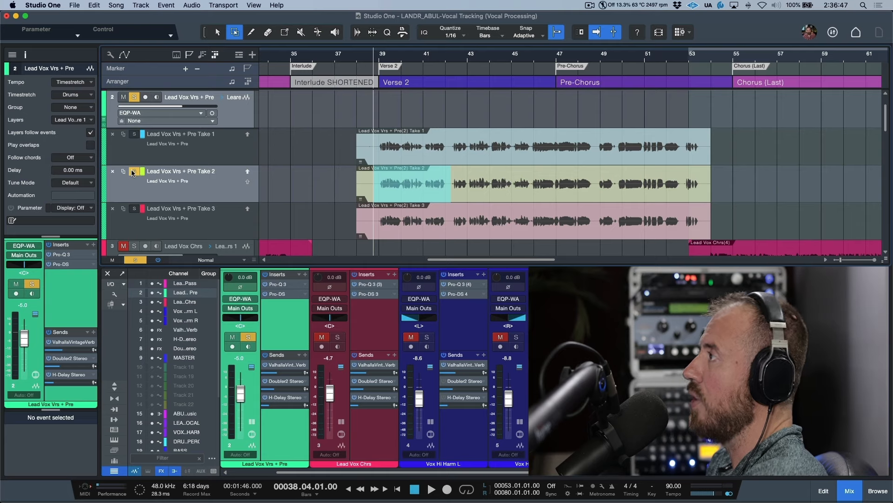
left_click(230, 219)
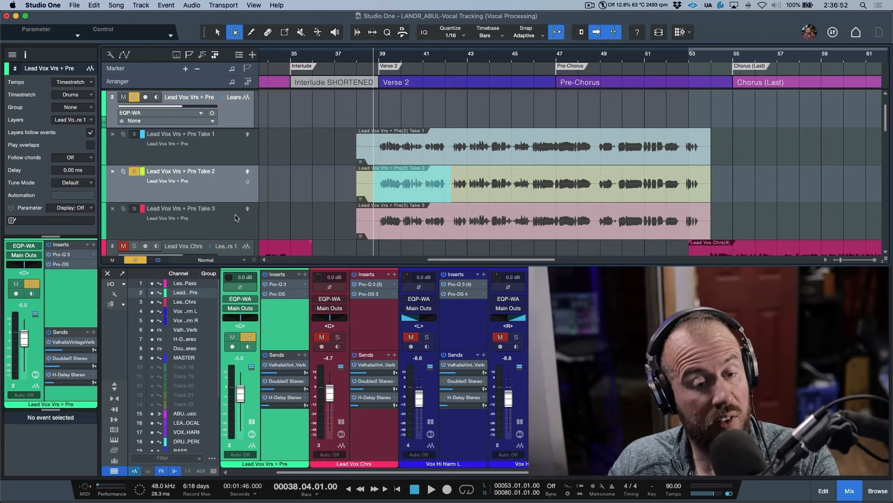
left_click(134, 208)
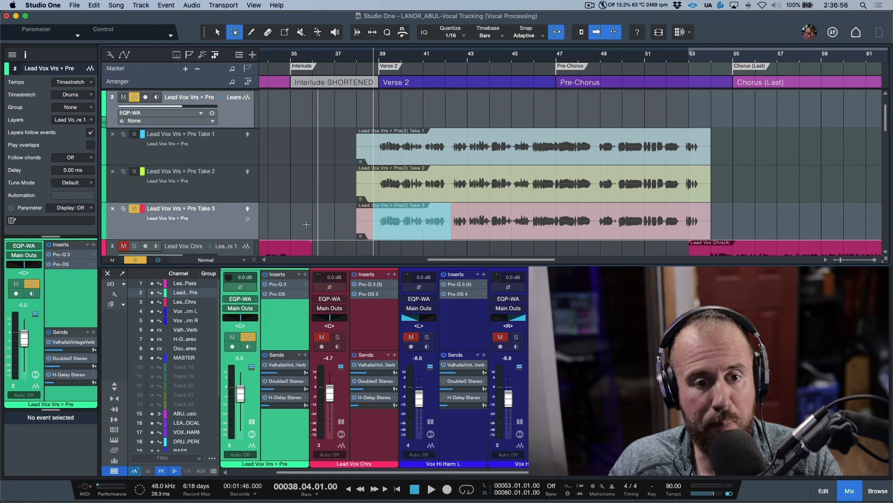
left_click(249, 221)
Fill the comp from bar 42.2 to 54 with consecutive sections from Take 1, Take 2, Take 3 and Take 1
left_click_drag(452, 148, 534, 156)
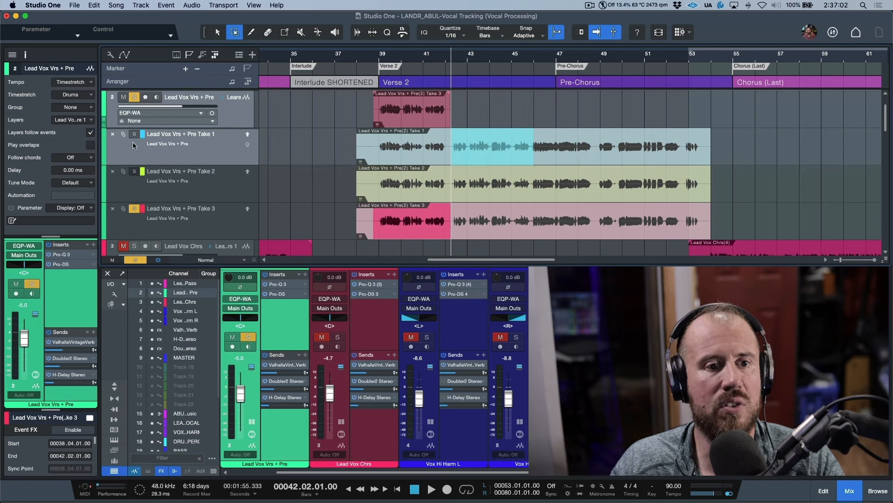
left_click(135, 134)
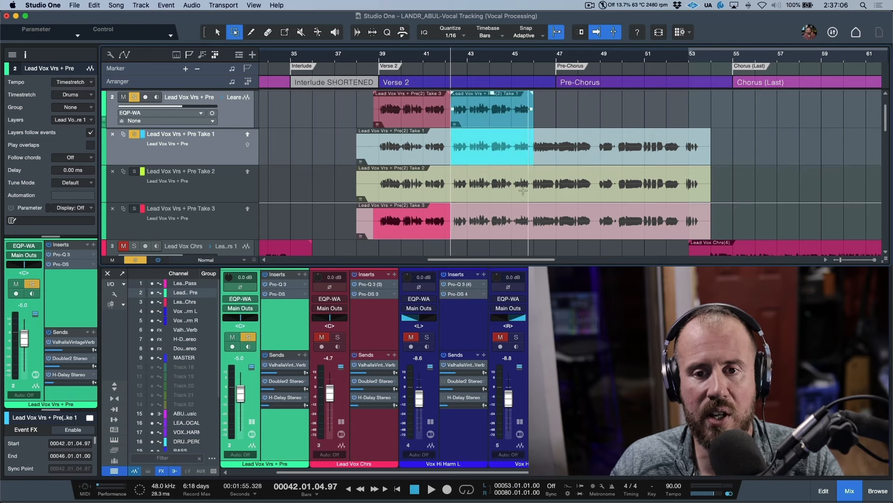
left_click_drag(529, 186, 662, 218)
left_click_drag(673, 155, 766, 157)
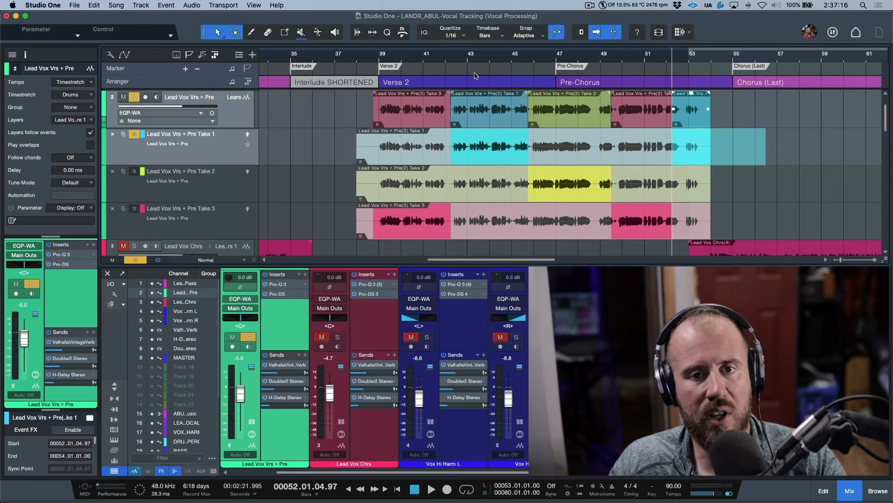
Examine the crossfades between the comp's sections near bars 42.2, 45.4 and 49.3
scroll(453, 57, "up", 5)
scroll(454, 57, "up", 8)
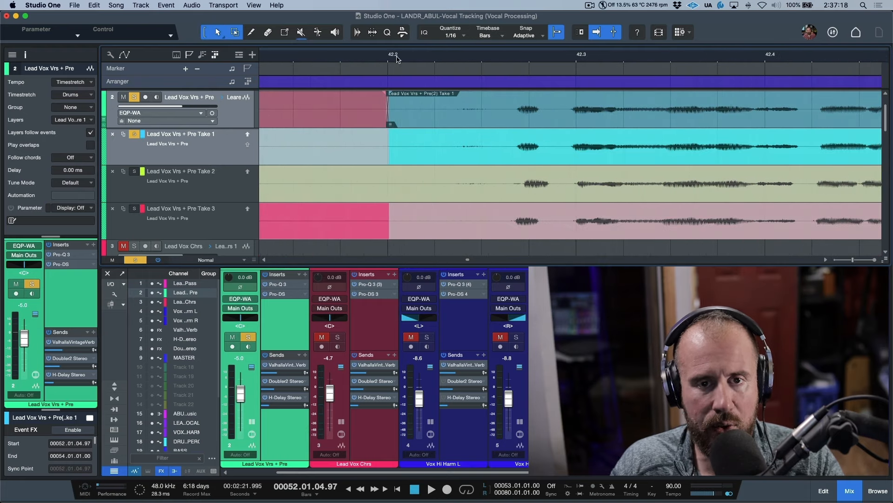
left_click(363, 105)
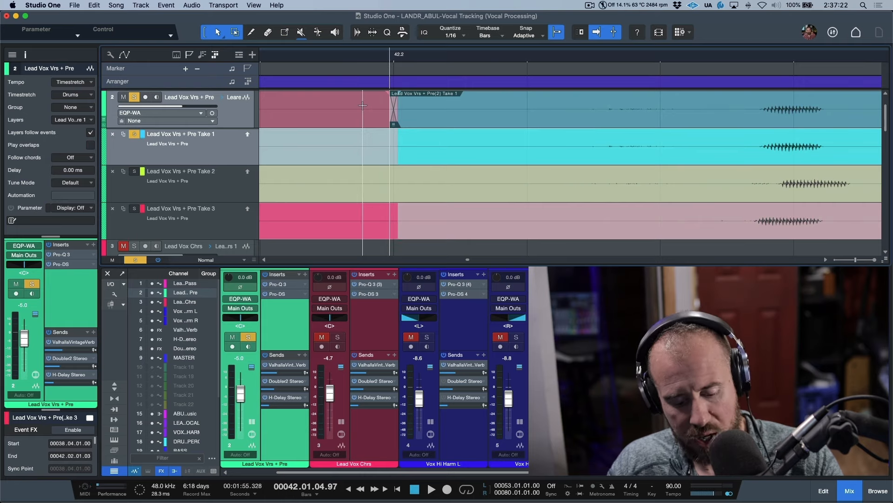
key("Tab")
scroll(371, 112, "left", 3)
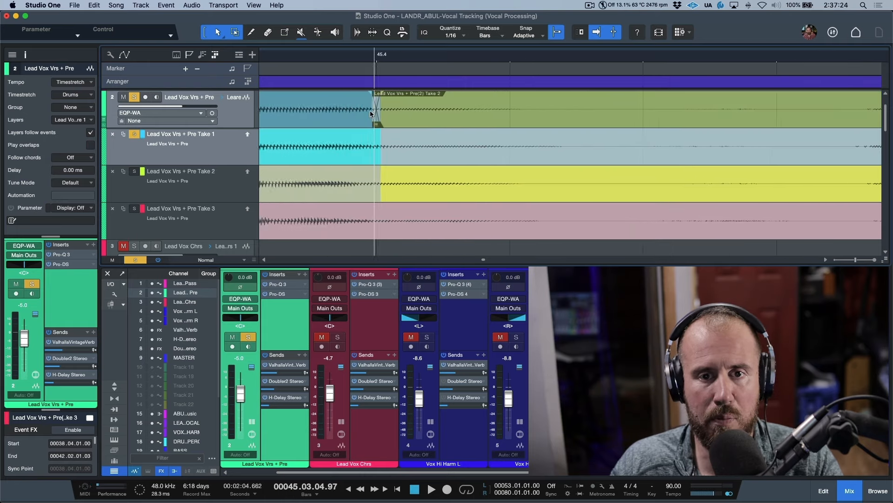
scroll(371, 112, "left", 1)
left_click_drag(394, 121, 634, 121)
key("Tab")
scroll(387, 118, "left", 1)
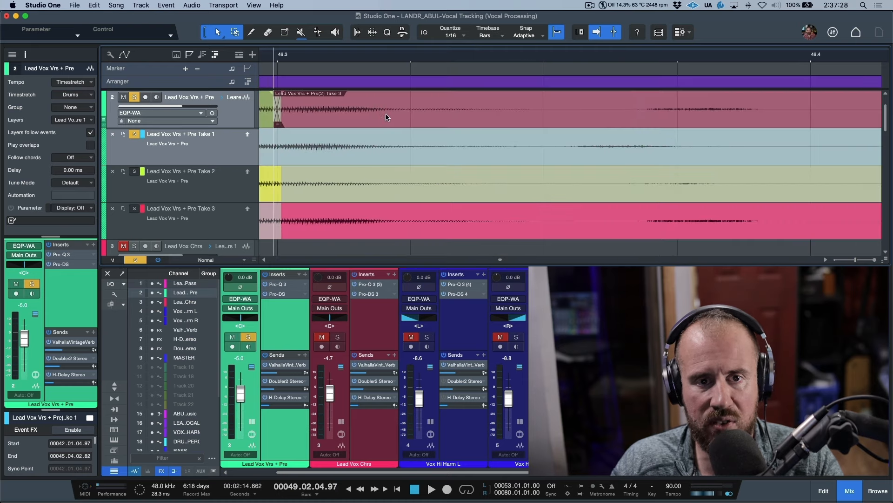
key("w")
key("w")
key("w")
key("w")
key("w")
key("w")
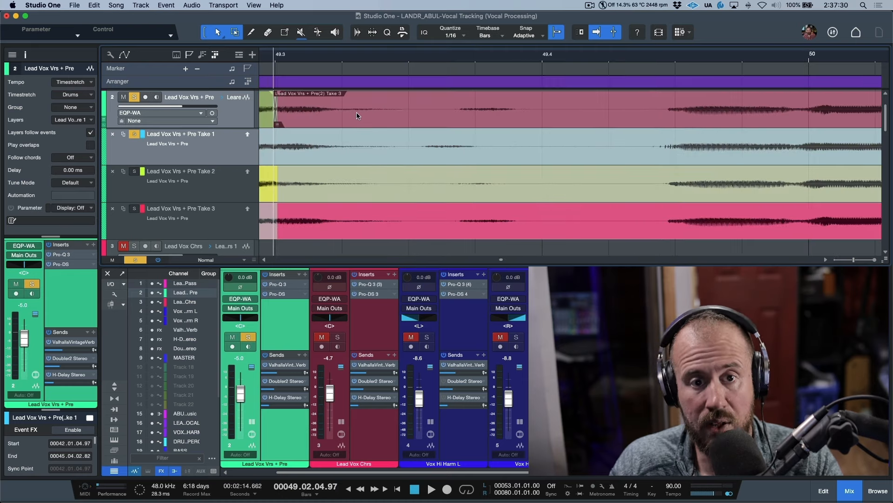
key("w")
scroll(363, 116, "left", 10)
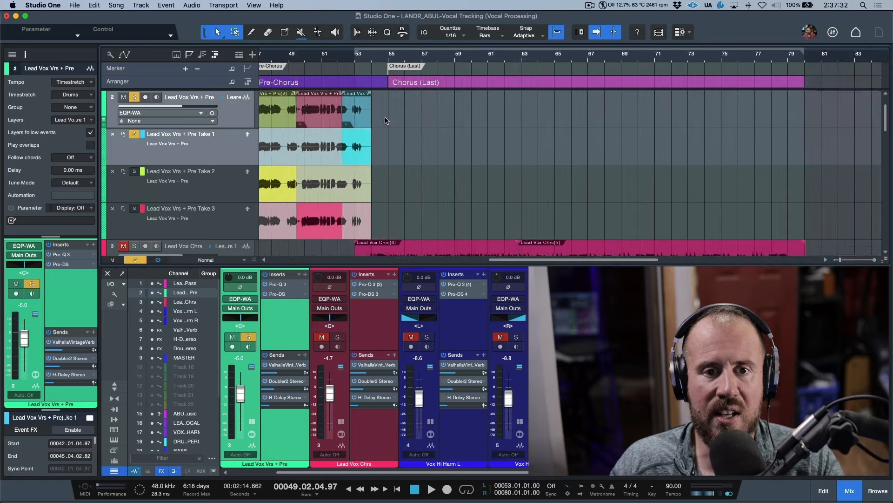
scroll(386, 120, "right", 5)
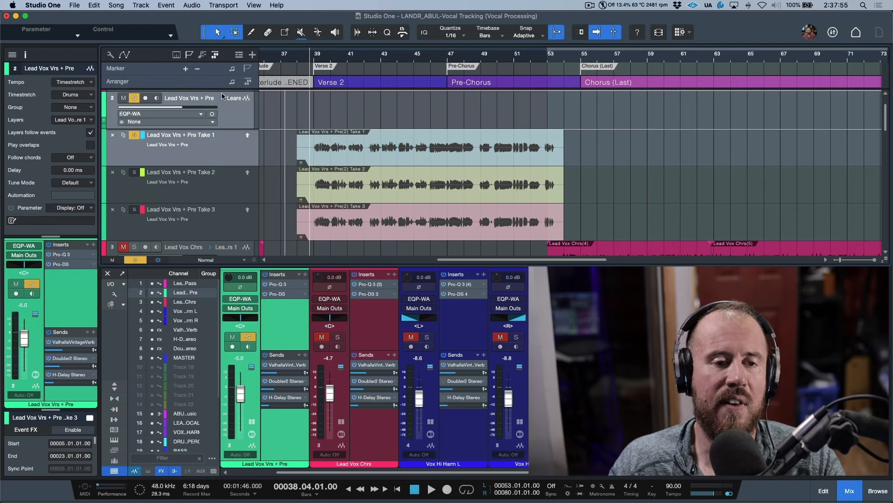
Turn off solo on the Lead Vox Vrs + Pre track and on its Take 1 layer
left_click(134, 99)
left_click(136, 136)
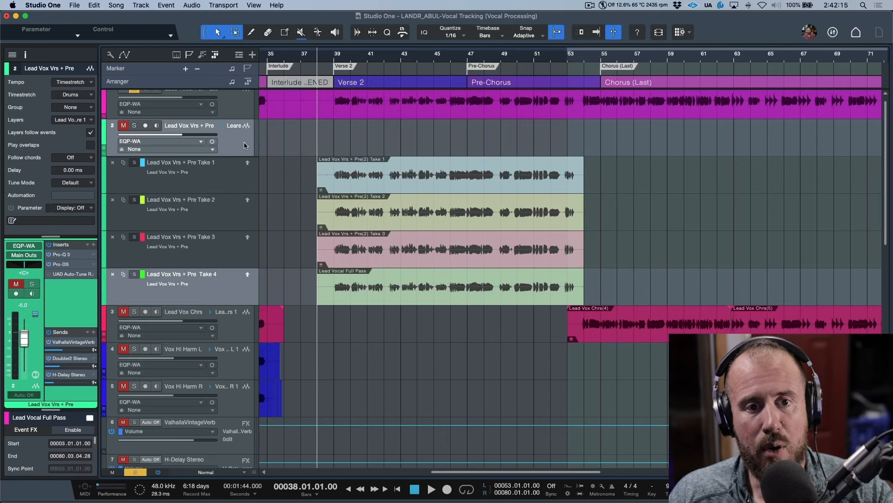
Go to the instrument stem tracks and play the song from the Pre-Chorus at bar 47
left_click(244, 141)
scroll(414, 212, "down", 15)
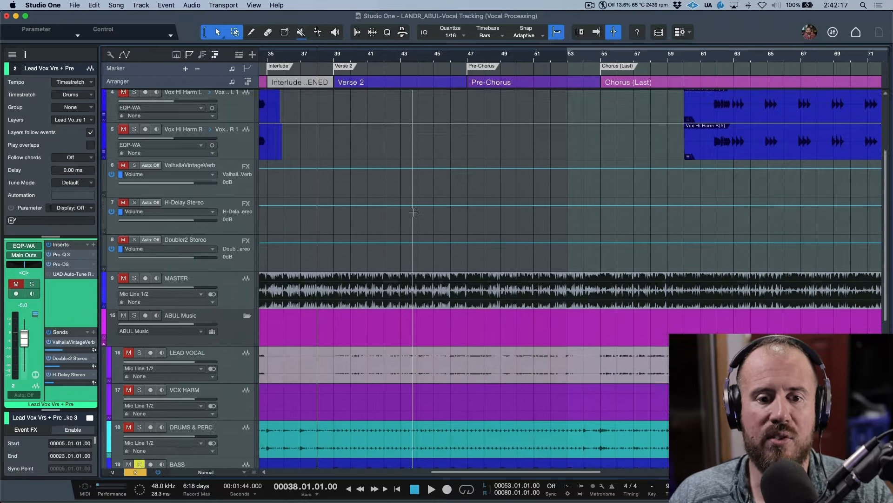
scroll(414, 212, "down", 1)
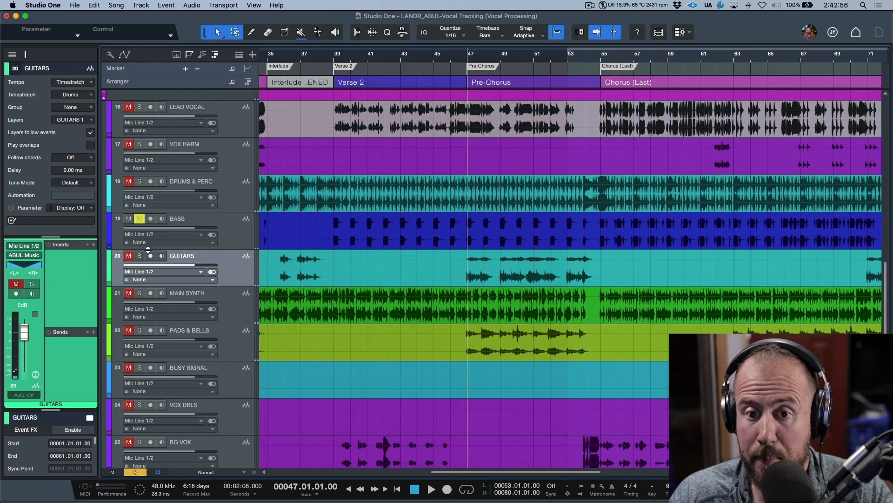
key("space")
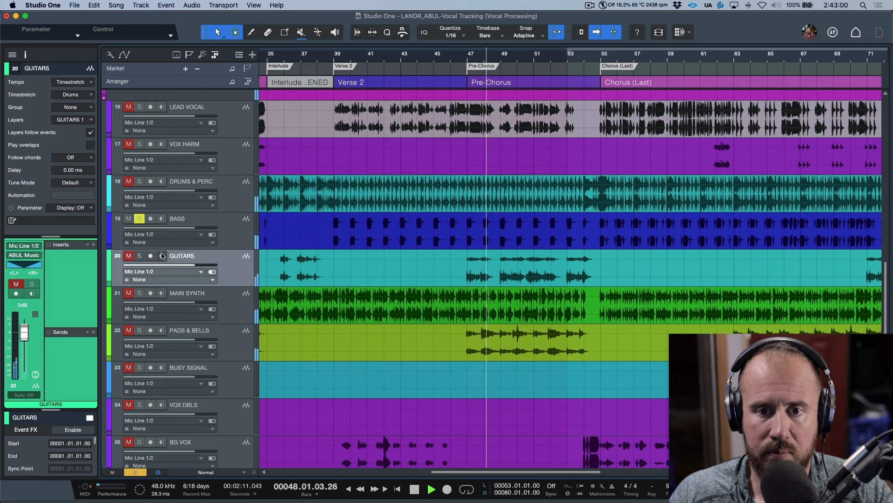
Add the Guitars stem to the soloed Bass and audition both from the Pre-Chorus at bar 47
key("space")
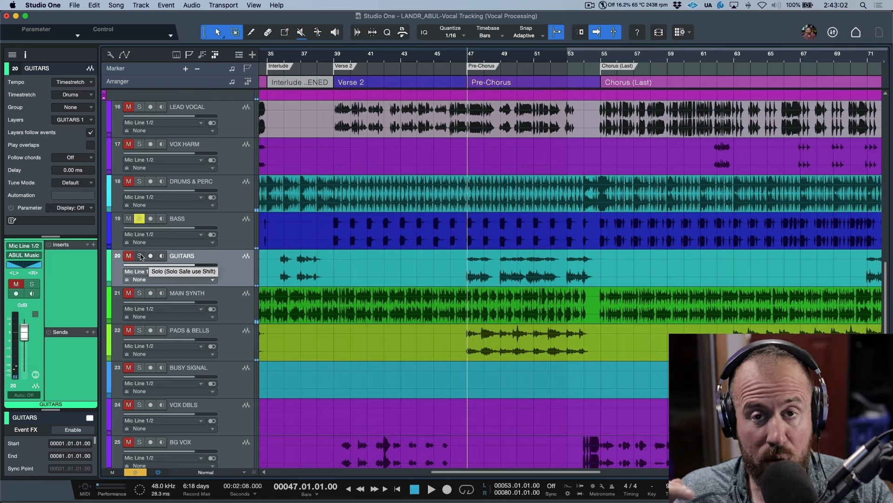
left_click(141, 256)
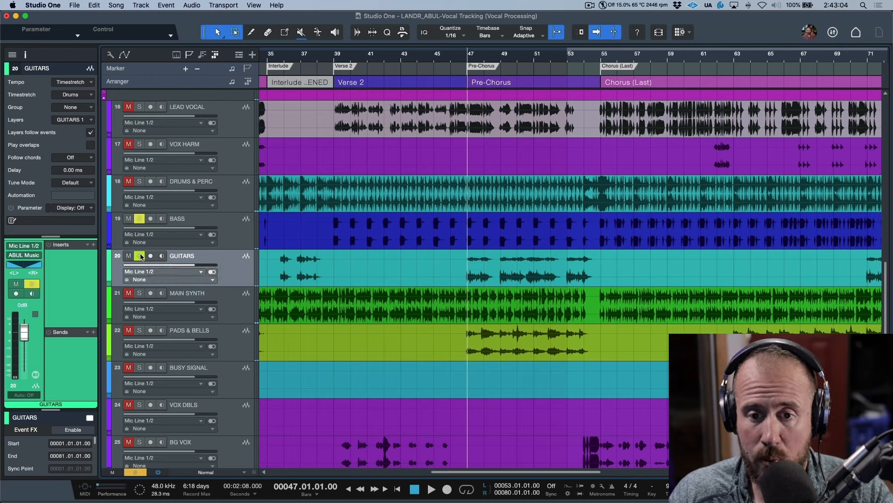
key("space")
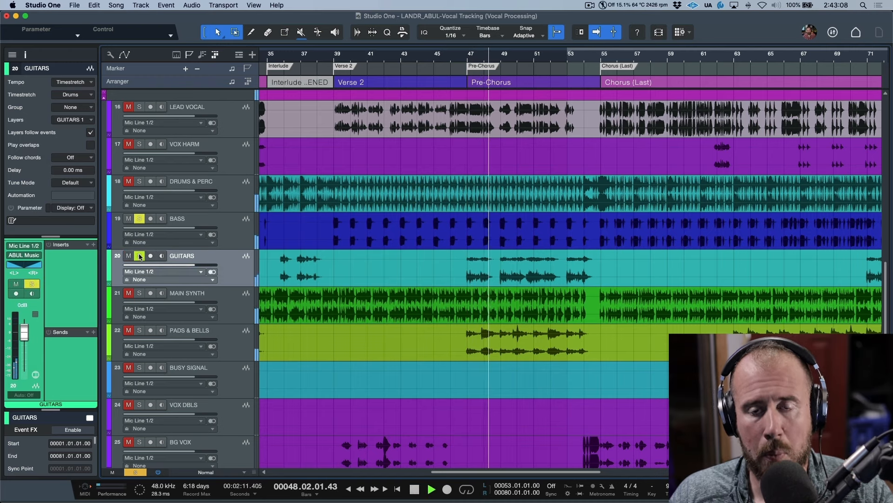
key("space")
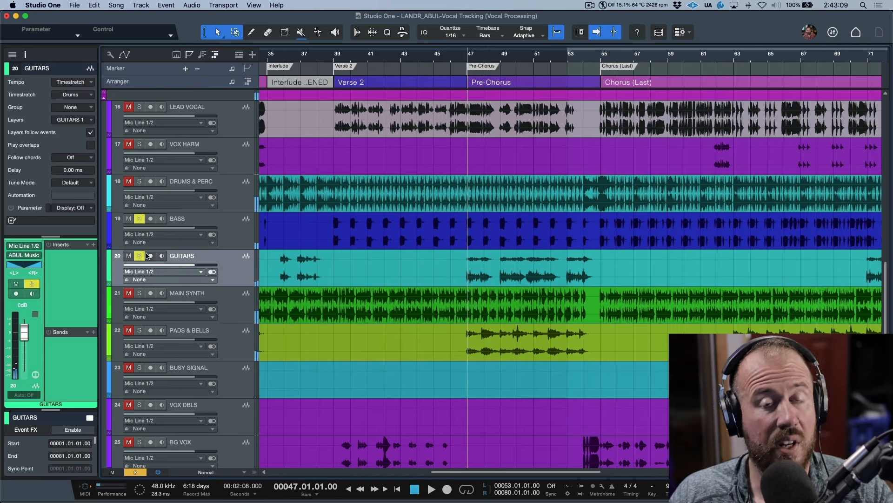
Solo Main Synth in place of Guitars and audition it with the Bass from bar 47
left_click(140, 292)
left_click(139, 255)
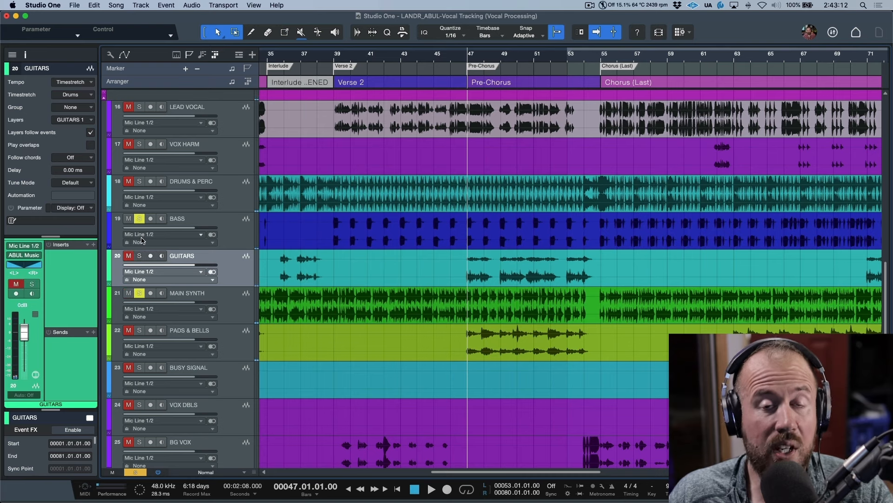
key("space")
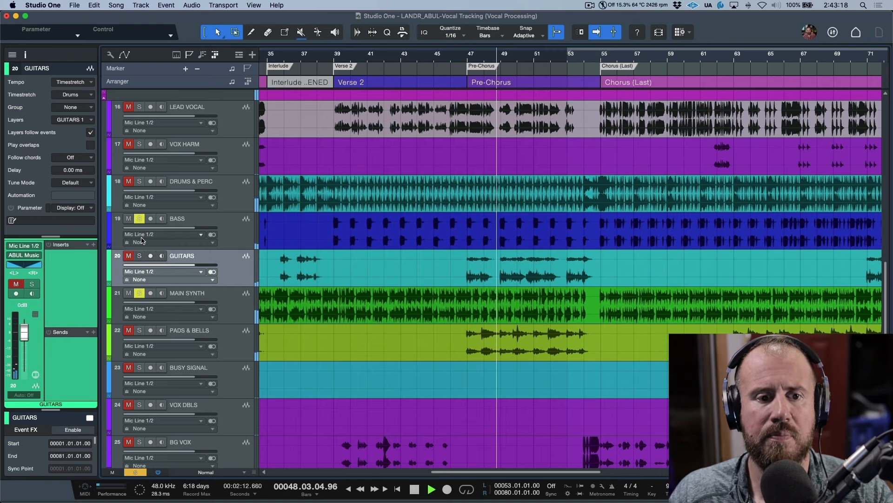
key("space")
Add Pads & Bells and then Guitars to the soloed Bass and Main Synth, playing the Pre-Chorus for each combination
left_click(140, 330)
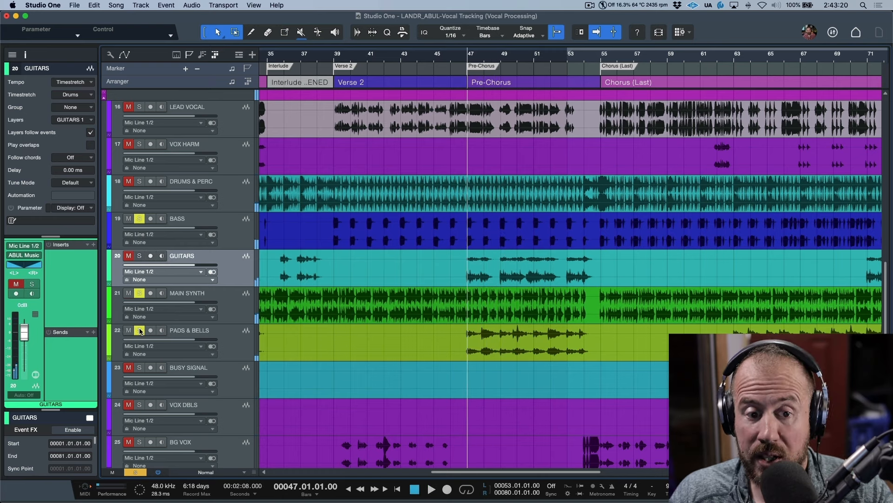
key("space")
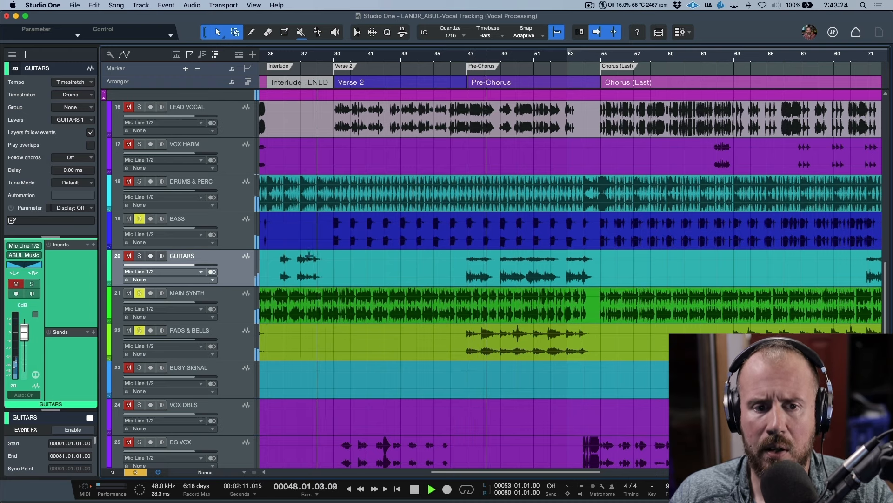
key("space")
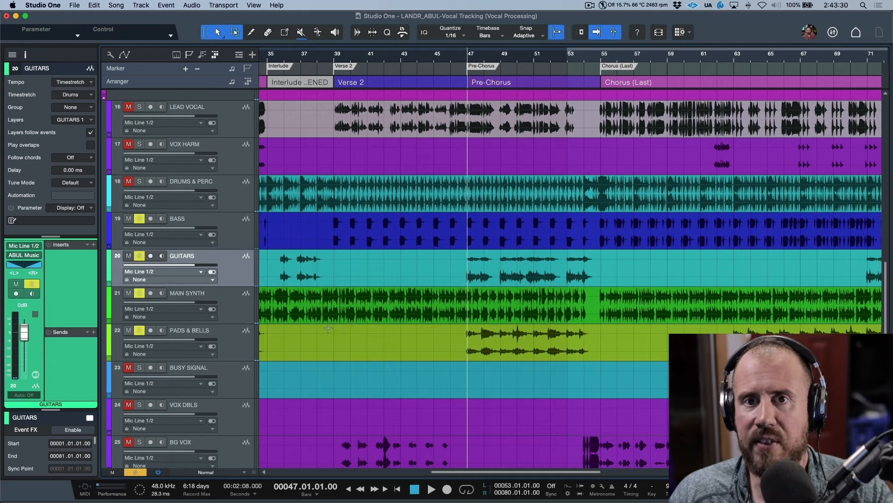
key("space")
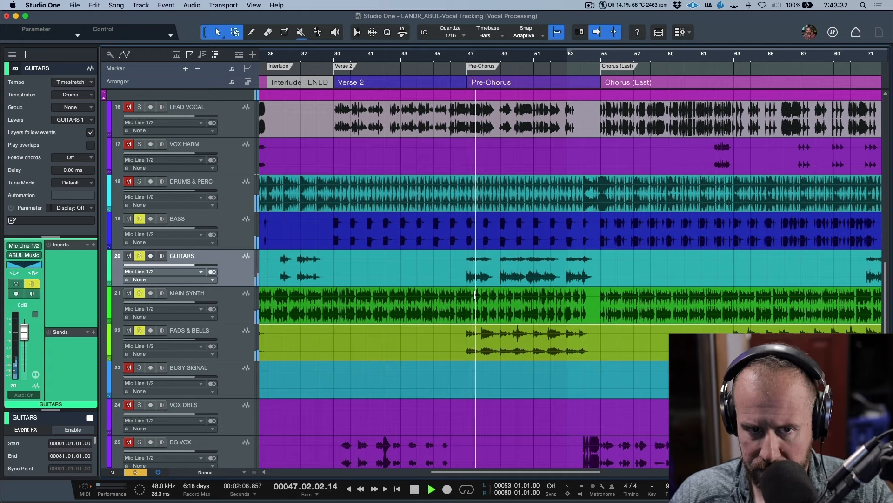
Try the Drums & Perc stem in the soloed mix during Pre-Chorus playback, then stop playback
scroll(284, 242, "up", 2)
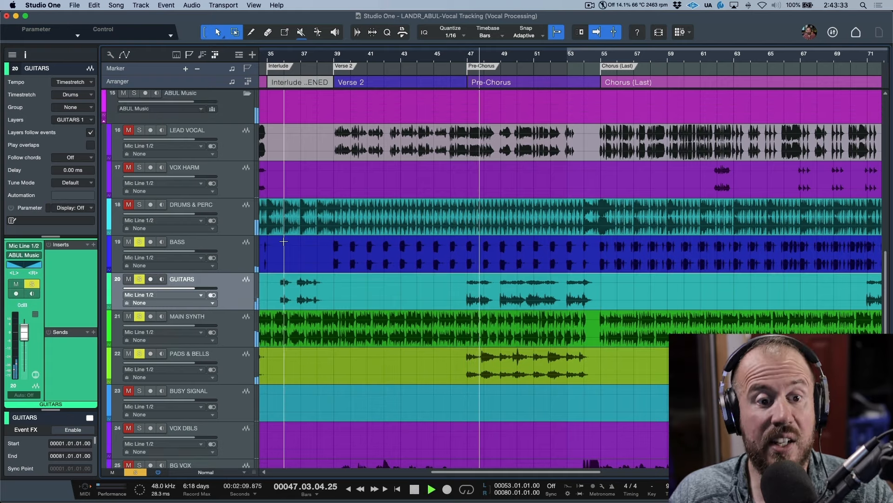
left_click(140, 205)
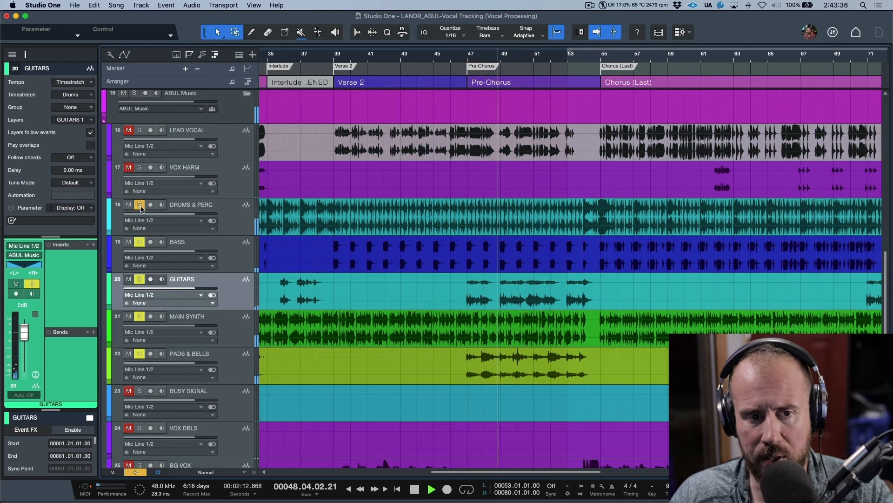
left_click(139, 205)
left_click(128, 205)
key("space")
Turn off solo on the Lead Vocal Full Pass track and solo the Lead Vox Vrs + Pre track instead
scroll(415, 140, "up", 10)
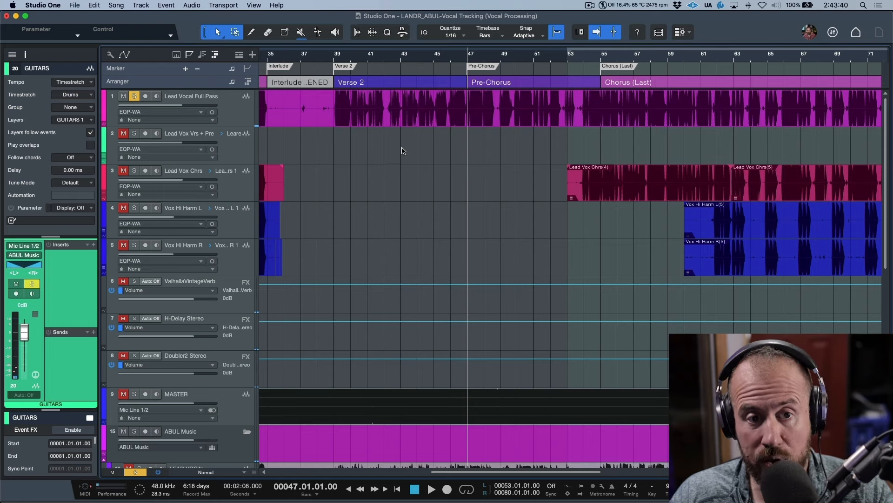
left_click(486, 121)
left_click(135, 97)
left_click(134, 133)
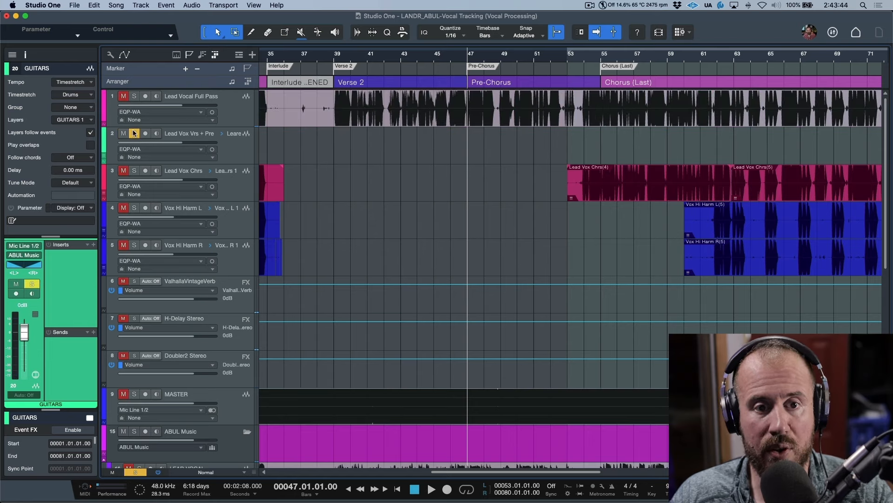
Expand the take layers of the Lead Vox Vrs + Pre track and play the song from Verse 2 at bar 39
scroll(456, 152, "right", 5)
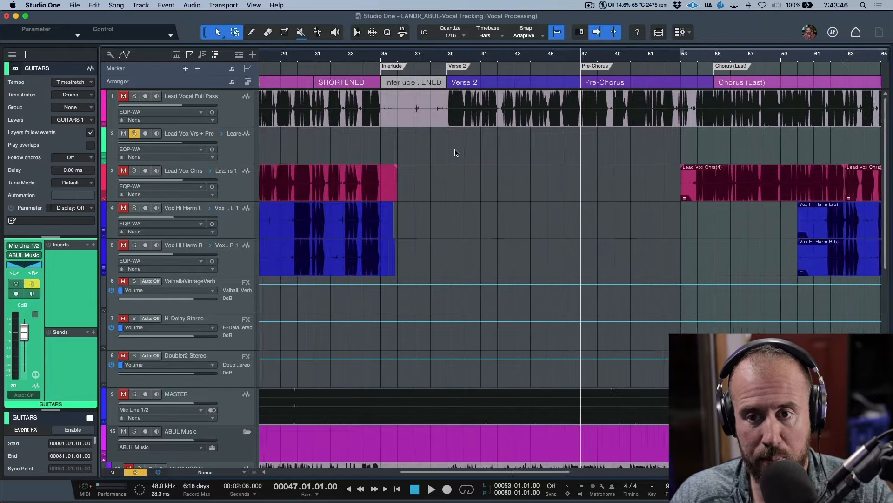
scroll(456, 153, "left", 5)
left_click(246, 148)
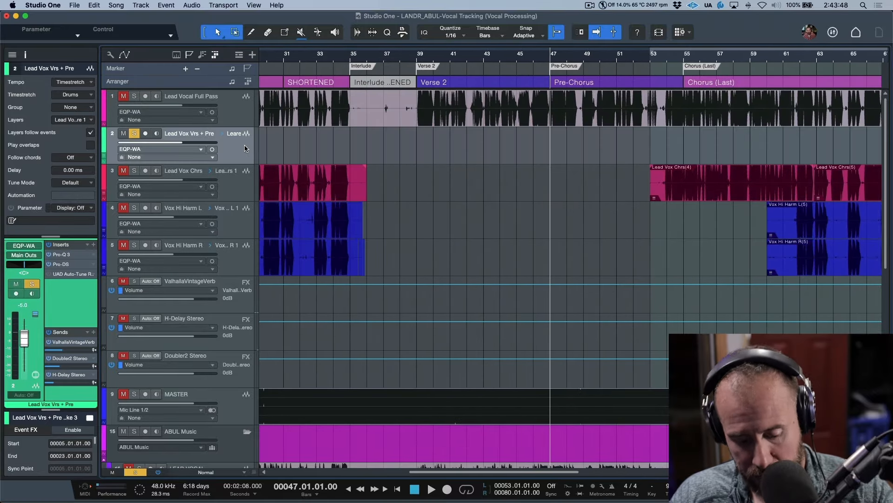
key("shift+l")
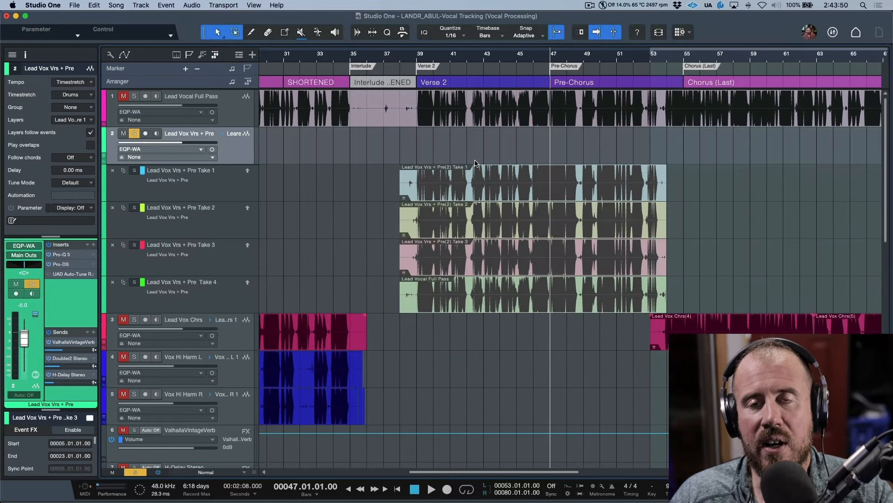
left_click(417, 58)
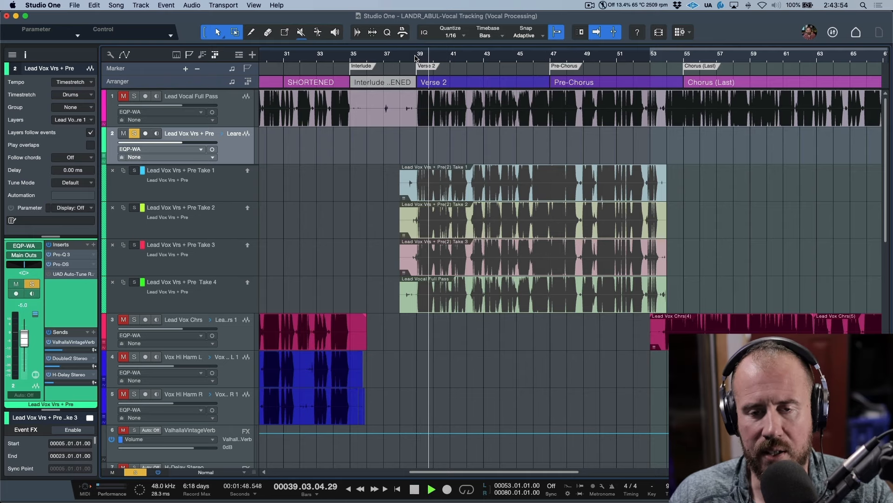
key("space")
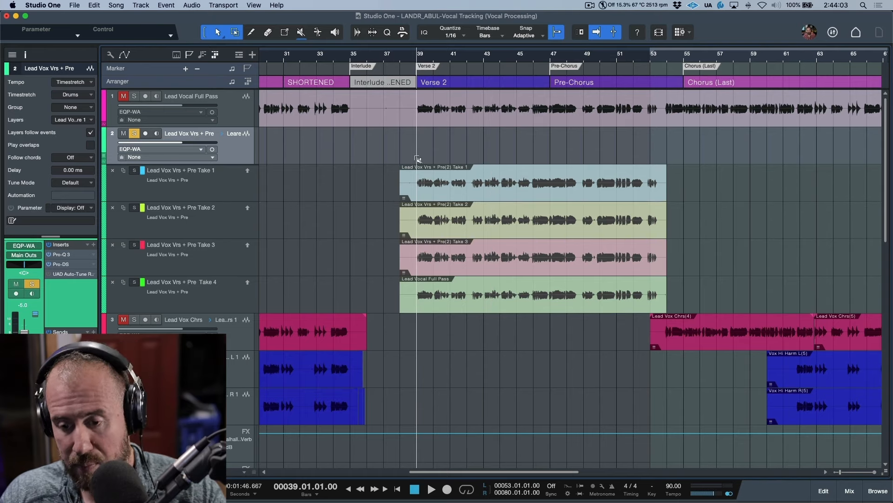
Enlarge the track heights and magnify the waveform display of the vocal takes
key("shift+e")
key("shift+e")
key("shift+e")
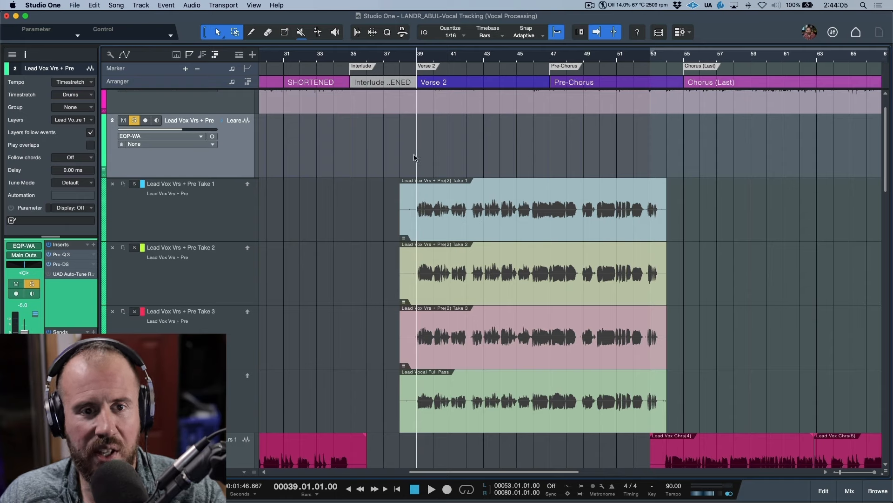
scroll(414, 157, "right", 2)
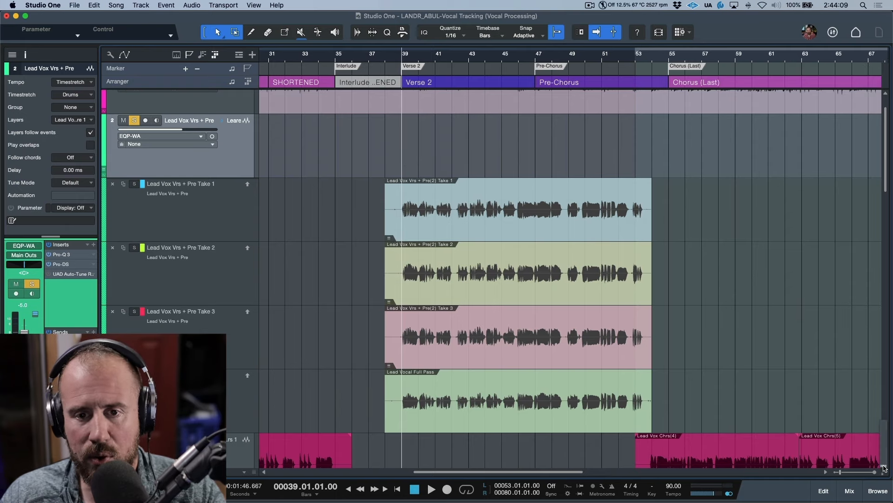
left_click_drag(884, 468, 884, 460)
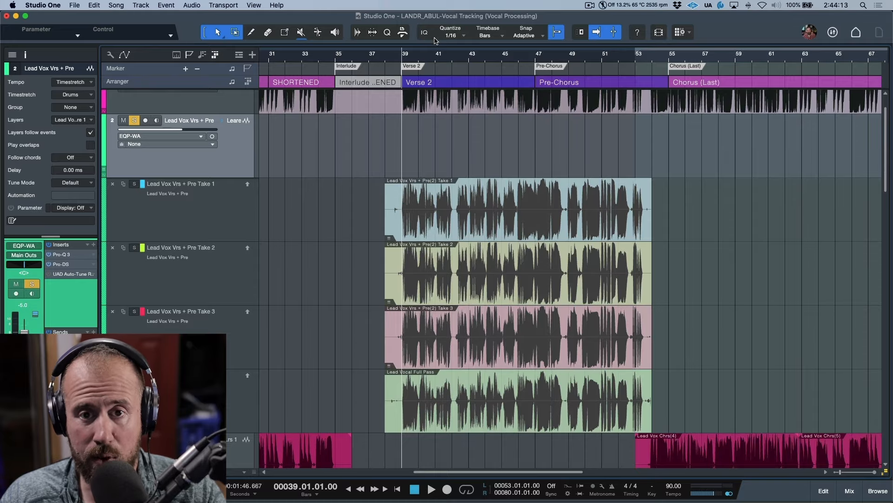
Zoom in on the takes between bars 39.4 and 43 and adjust the waveform magnification until breaths and quiet details are readable
scroll(432, 58, "up", 10)
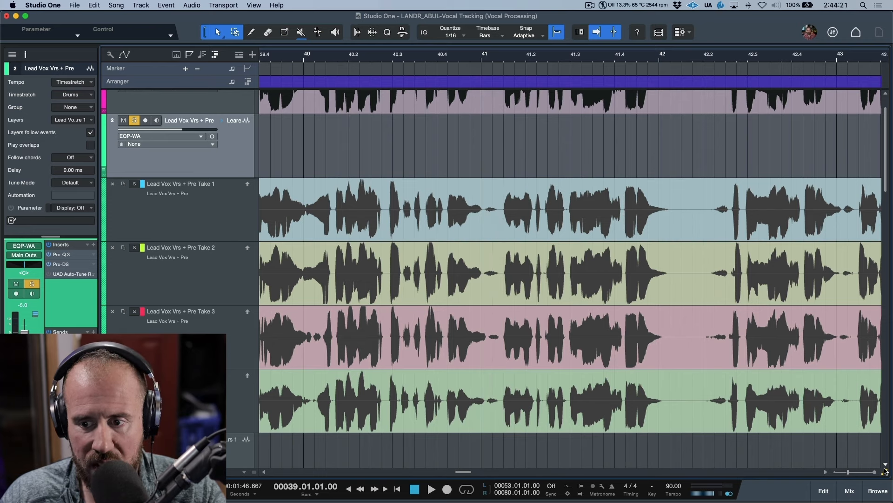
left_click_drag(884, 465, 882, 481)
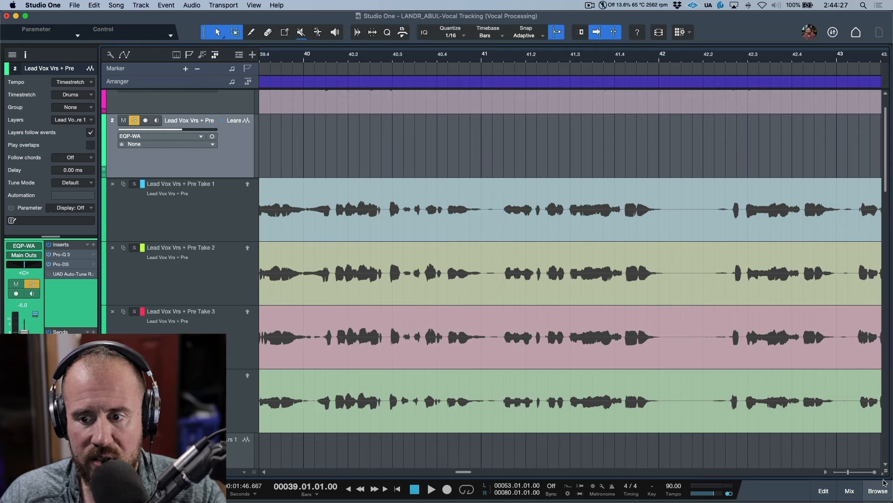
left_click_drag(884, 467, 884, 451)
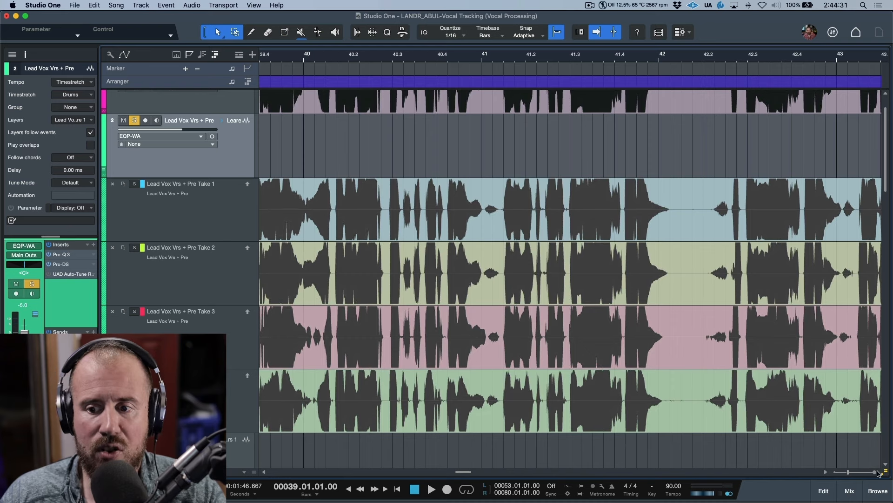
left_click_drag(885, 473, 885, 453)
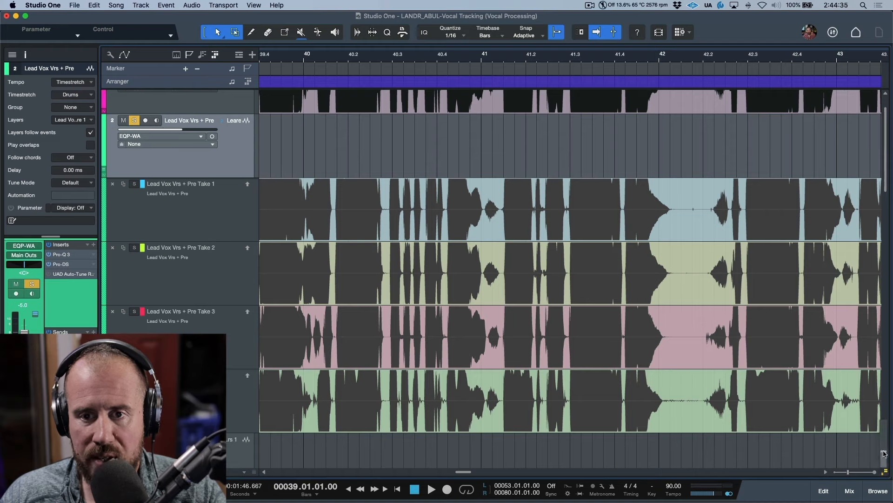
left_click_drag(885, 454, 883, 475)
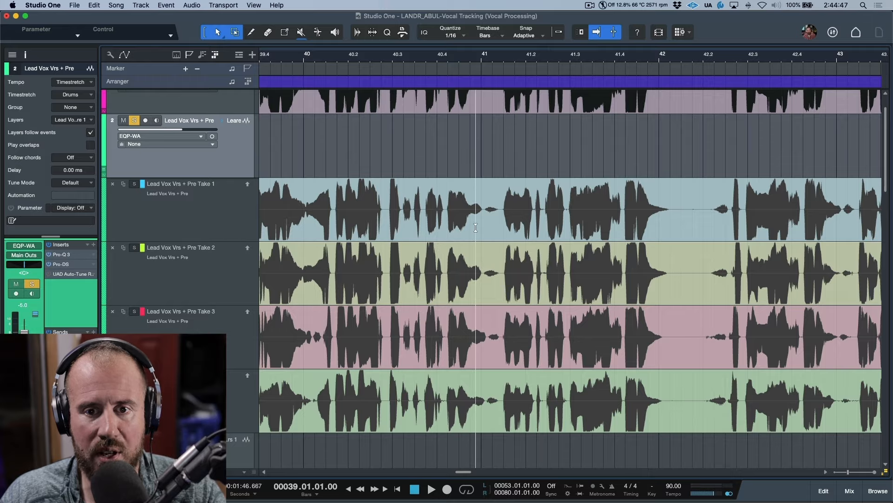
Comp the opening of Verse 2 from Take 1, covering 39.01.01.65 to about bar 40
scroll(441, 248, "left", 10)
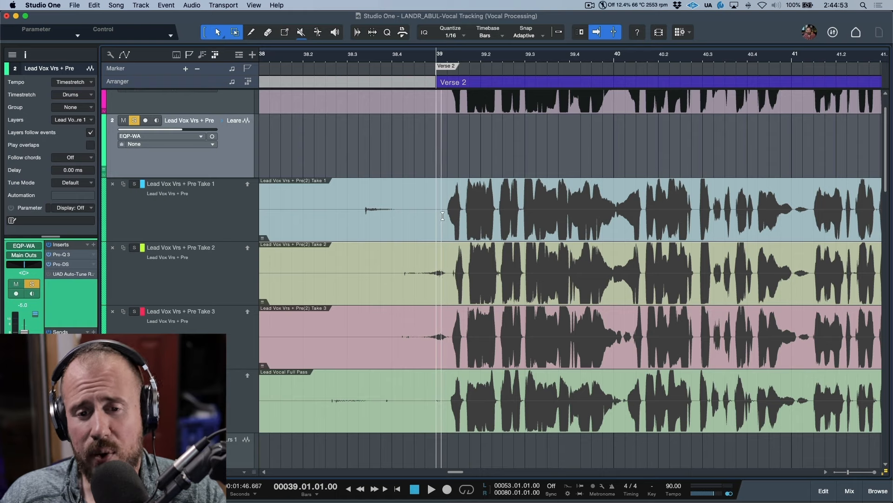
scroll(443, 216, "right", 1)
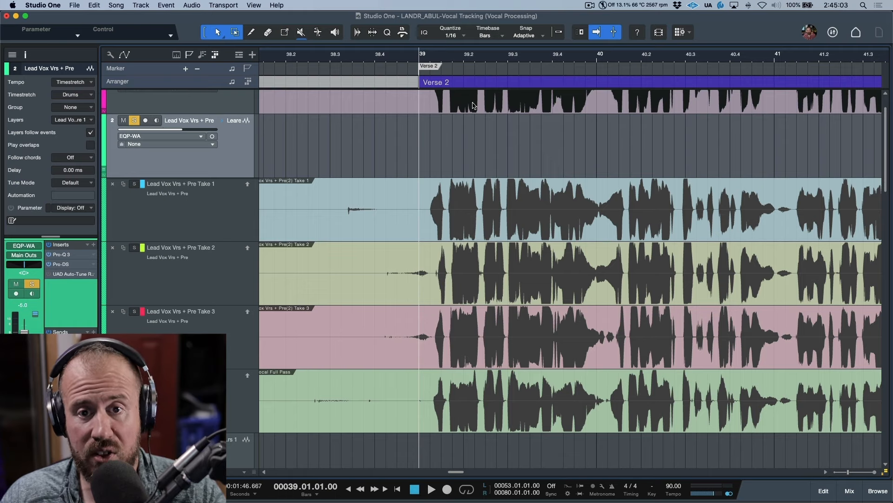
scroll(480, 59, "up", 5)
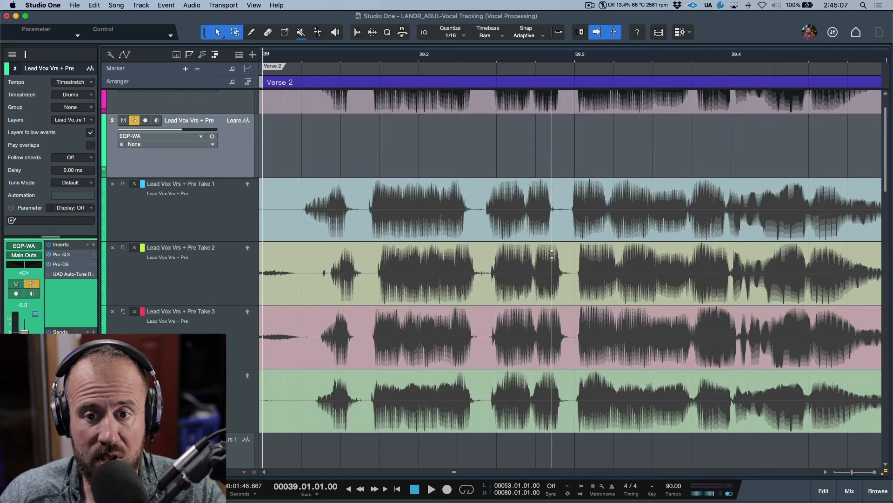
left_click_drag(288, 219, 566, 227)
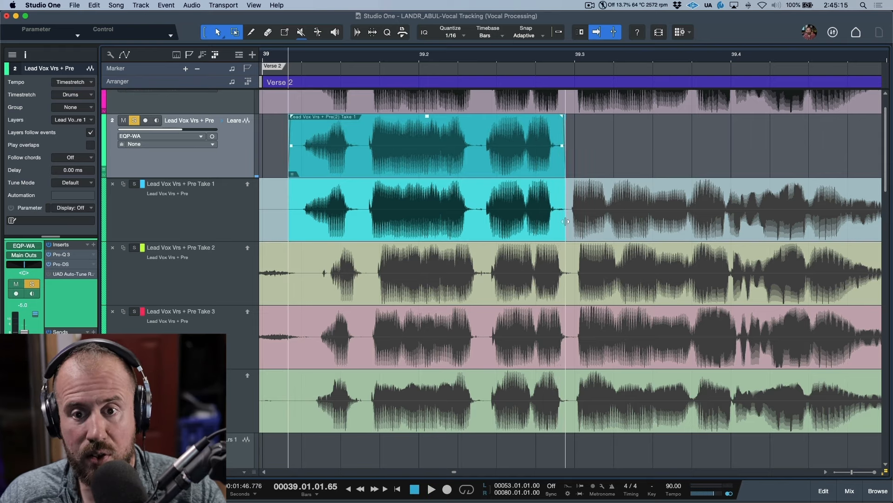
left_click_drag(569, 222, 879, 225)
key("w")
key("w")
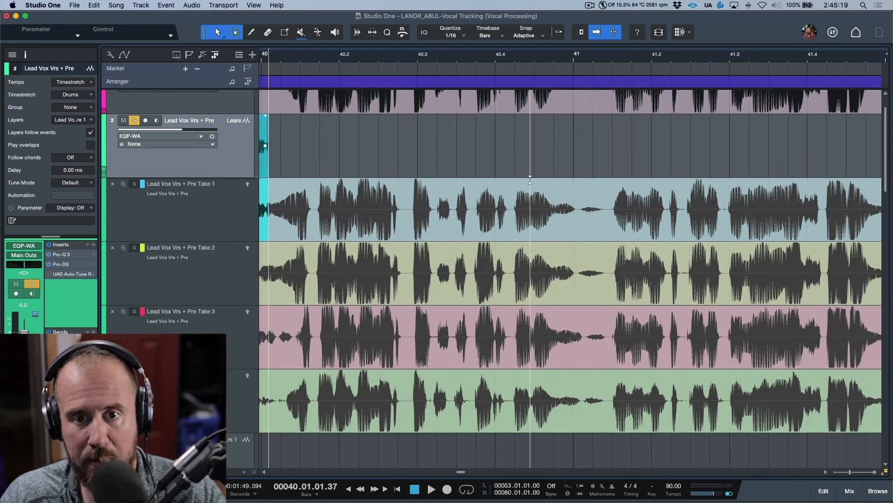
Extend the end of the comped Take 1 section to 40.01.03.69 and play it back
scroll(523, 176, "left", 10)
scroll(535, 177, "right", 3)
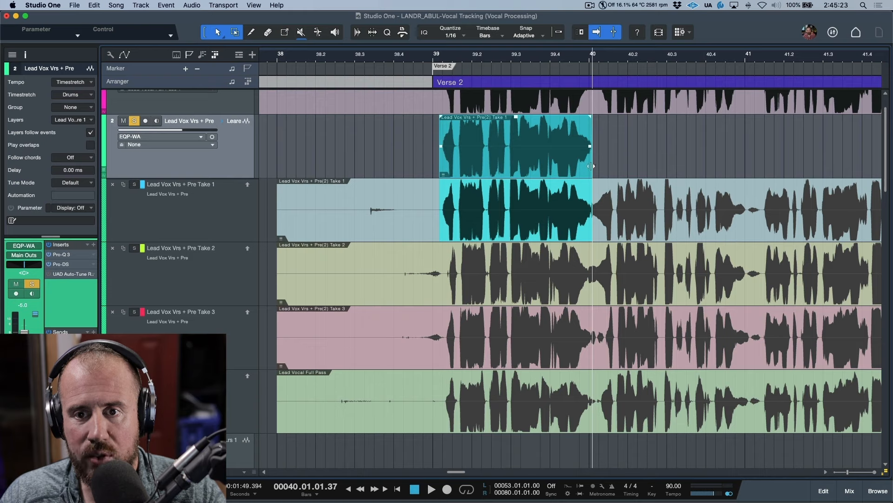
left_click_drag(592, 166, 616, 164)
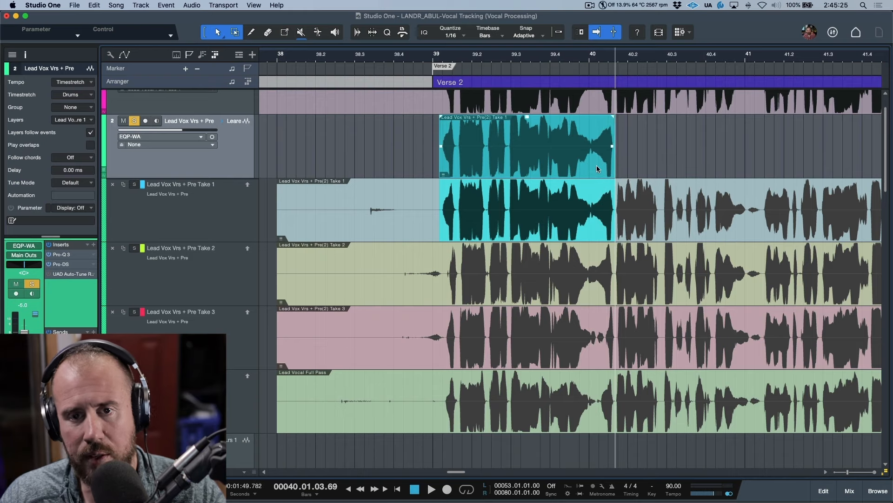
key("space")
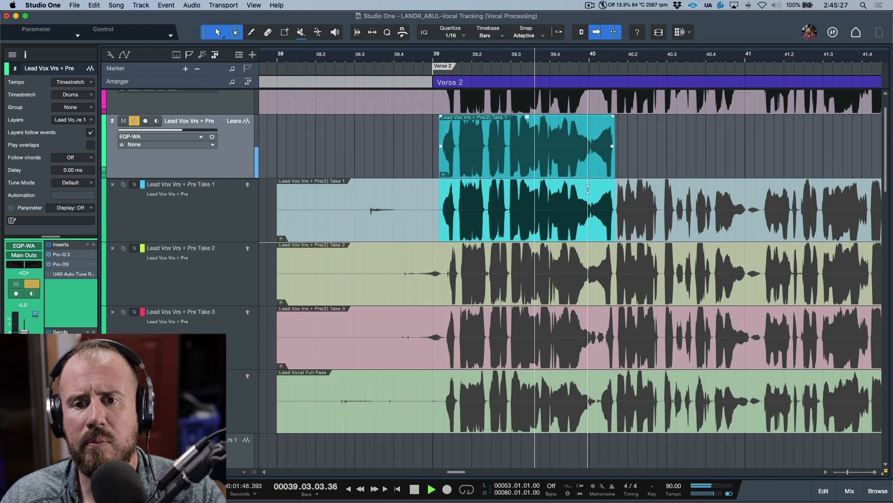
Audition the opening Verse 2 phrase in the comp from Take 2, Take 3 and the Lead Vocal Full Pass
key("space")
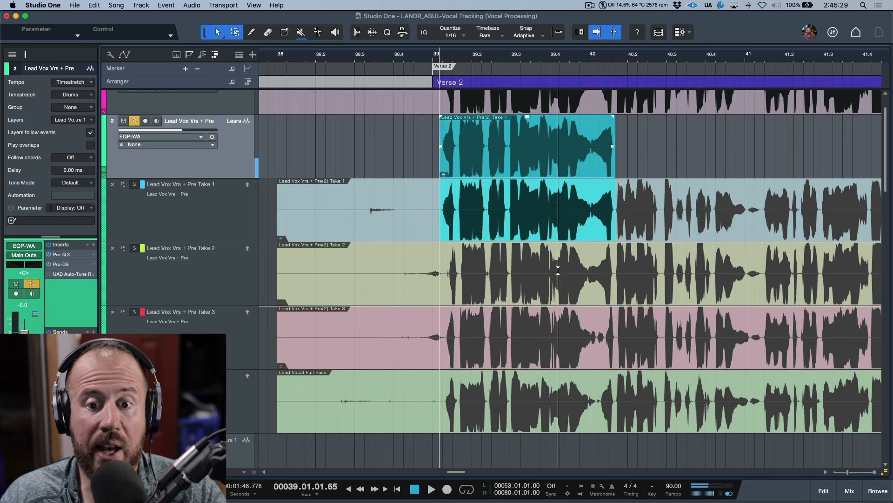
left_click(557, 270)
key("space")
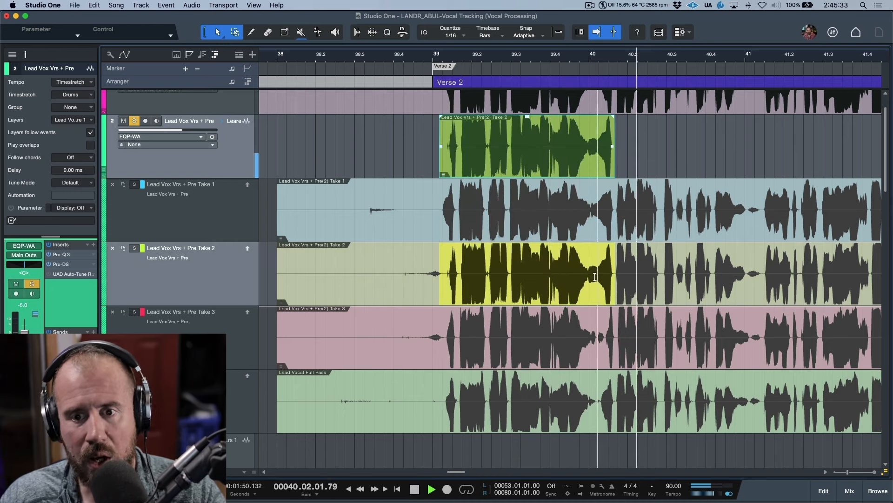
key("space")
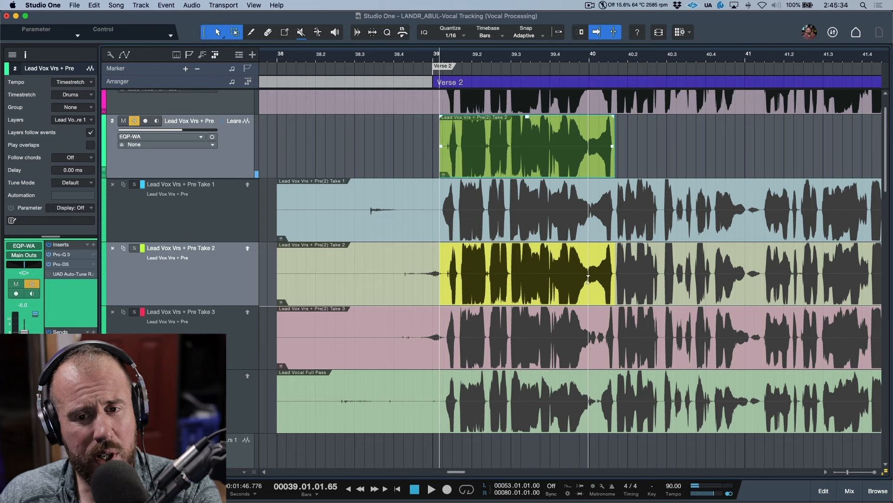
left_click(569, 333)
key("space")
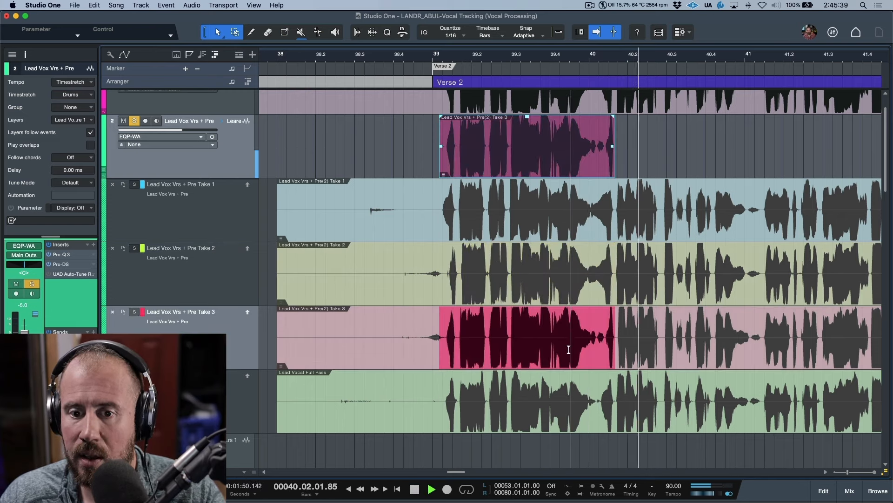
key("space")
left_click(564, 405)
key("space")
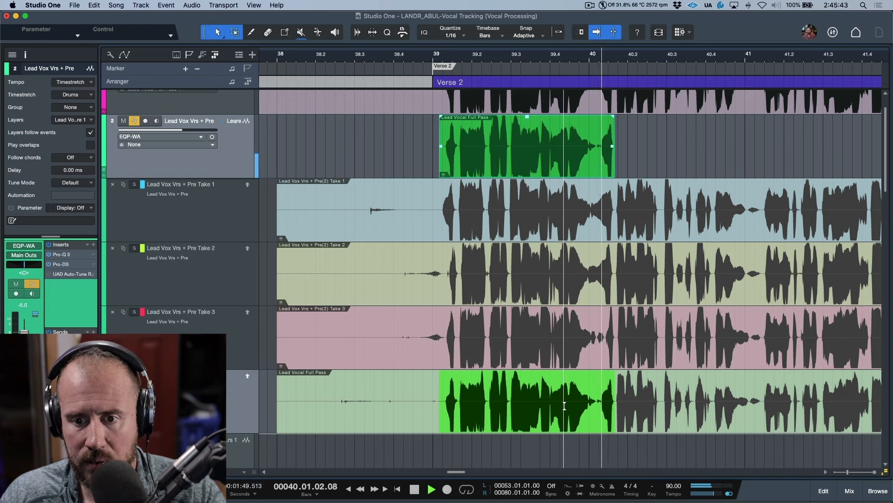
key("space")
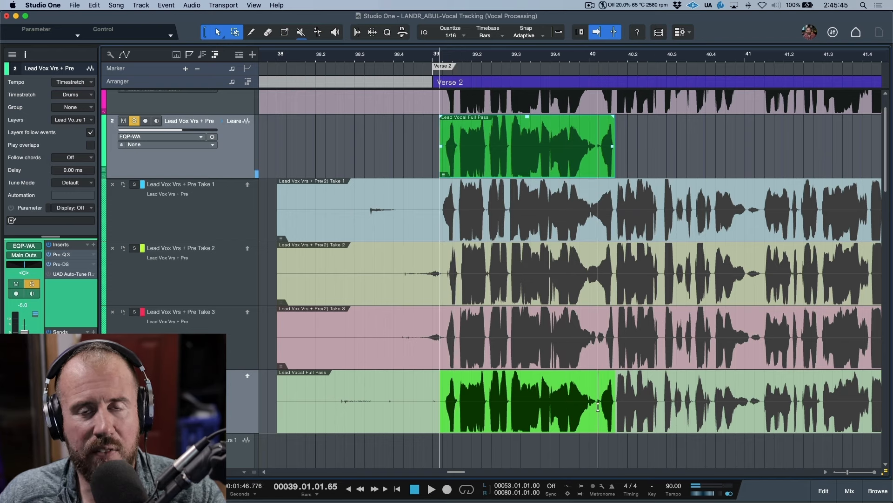
Comp the opening Verse 2 phrase from Take 3 and extend its start back to 38.04.03.66
left_click(557, 348)
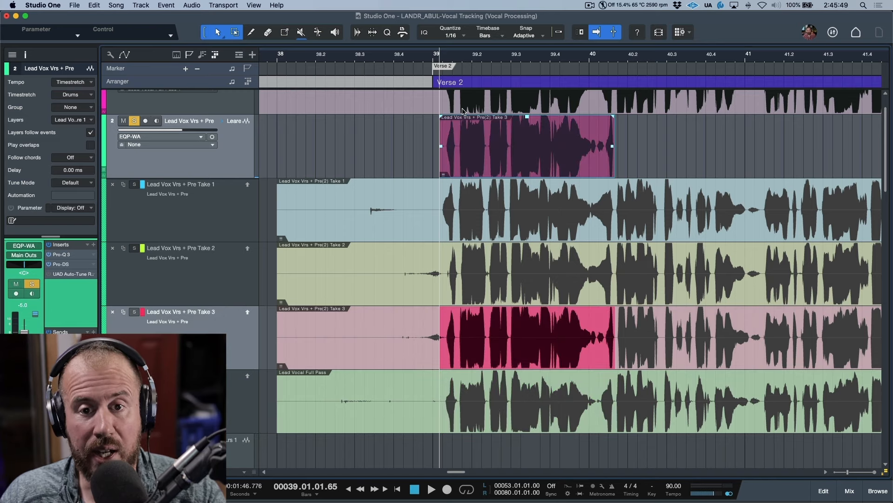
left_click_drag(439, 139, 421, 140)
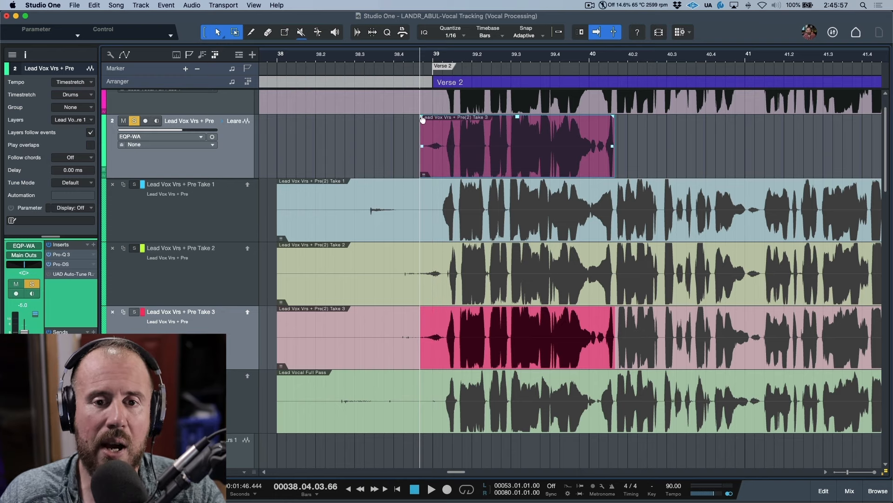
Add a curved fade-in to the start of the comped Take 3 phrase and play it back
left_click_drag(423, 120, 448, 119)
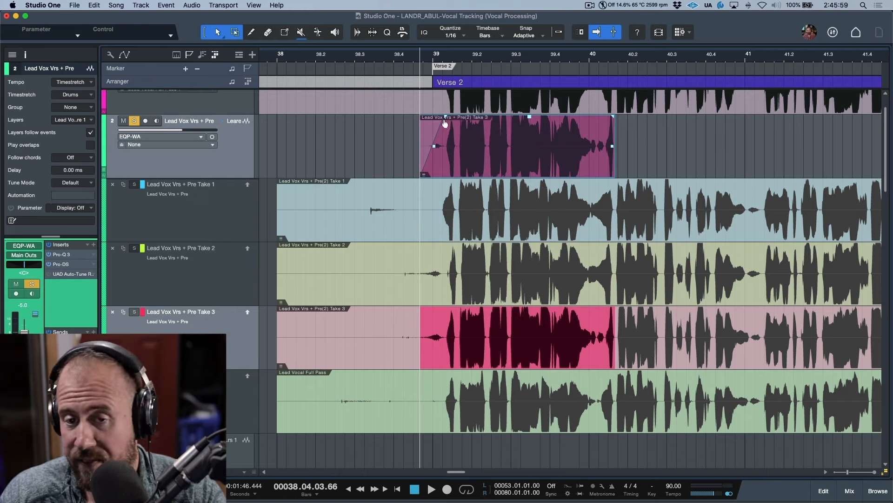
key("space")
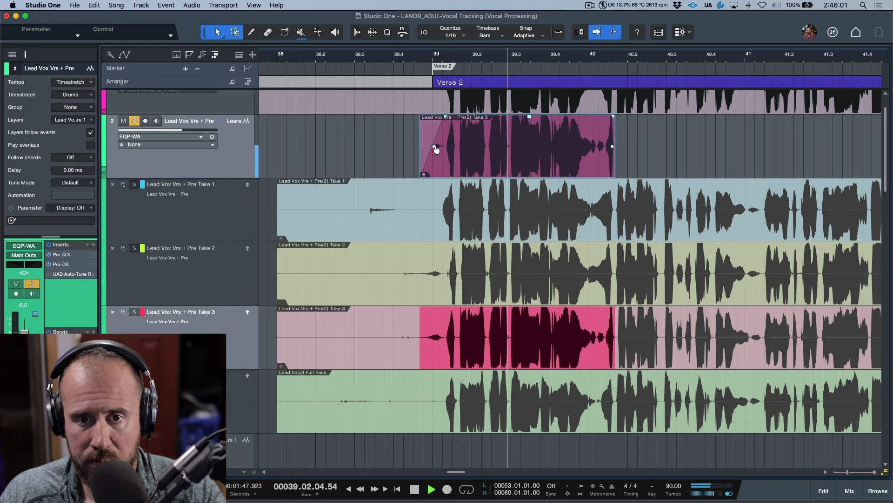
left_click_drag(435, 147, 436, 154)
scroll(511, 156, "right", 2)
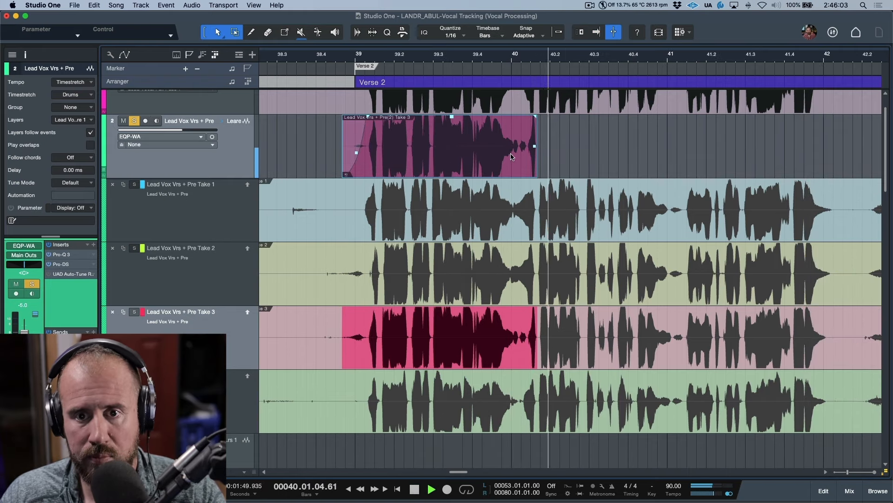
key("space")
key("f")
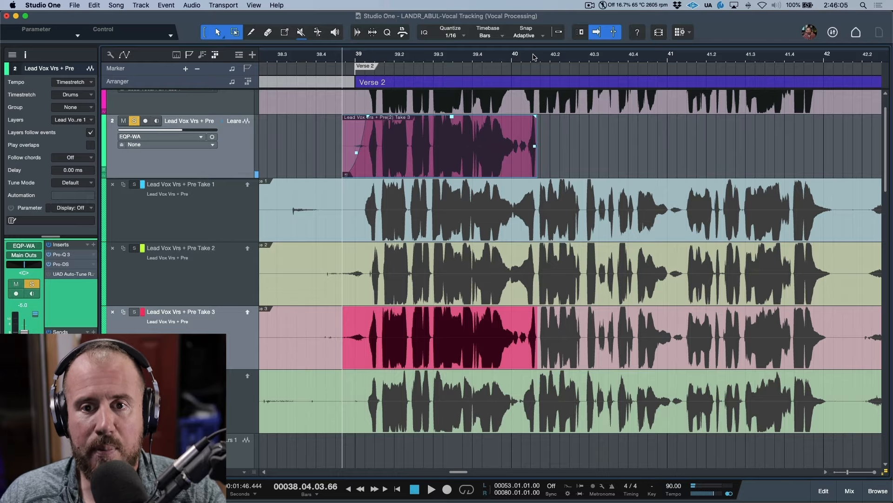
Remove the end of the comped Take 3 phrase after 40.01.02.71
left_click_drag(534, 57, 535, 60)
left_click_drag(570, 145, 514, 147)
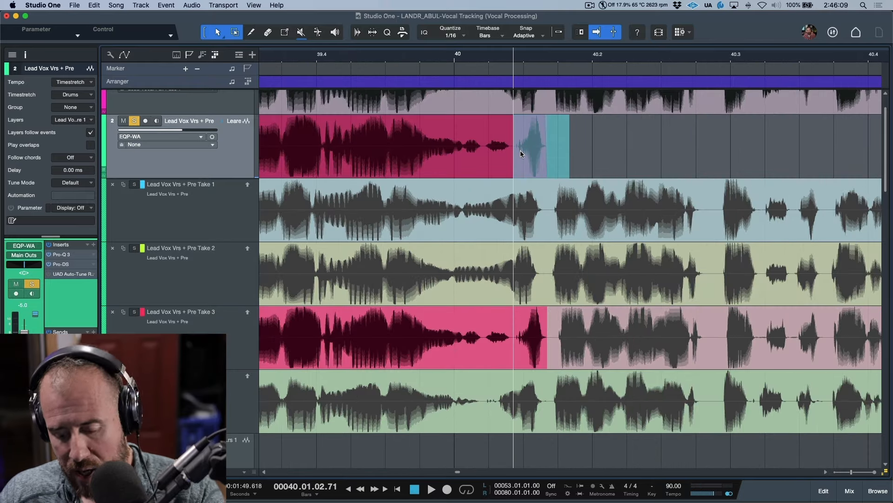
key("Delete")
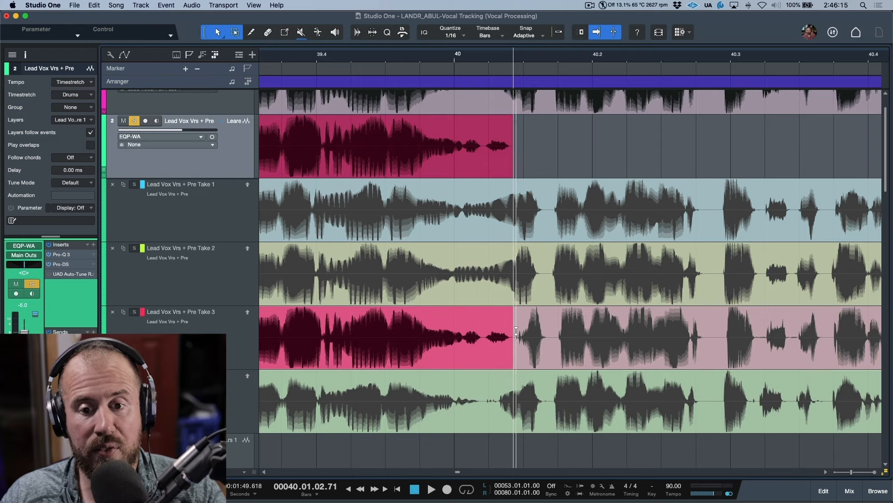
Extend the comp from Take 3 to 40.02.04.72 and play the result back from the start of the comped section
left_click_drag(516, 330, 710, 332)
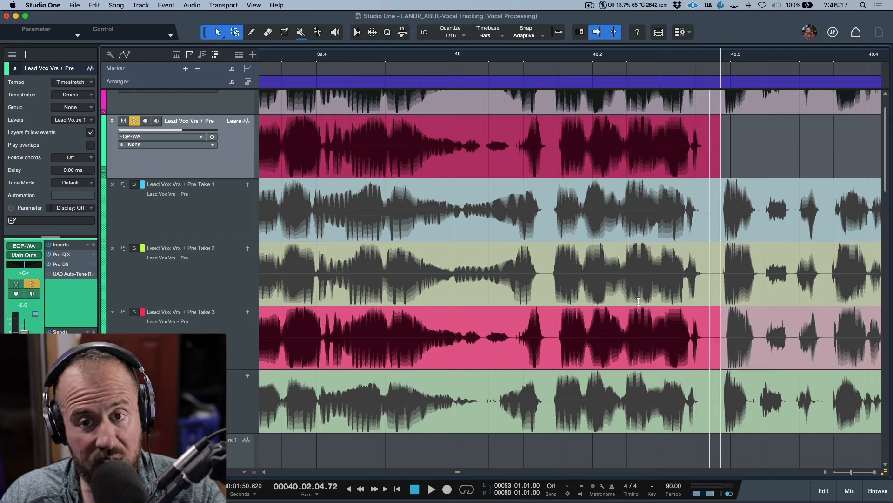
key("space")
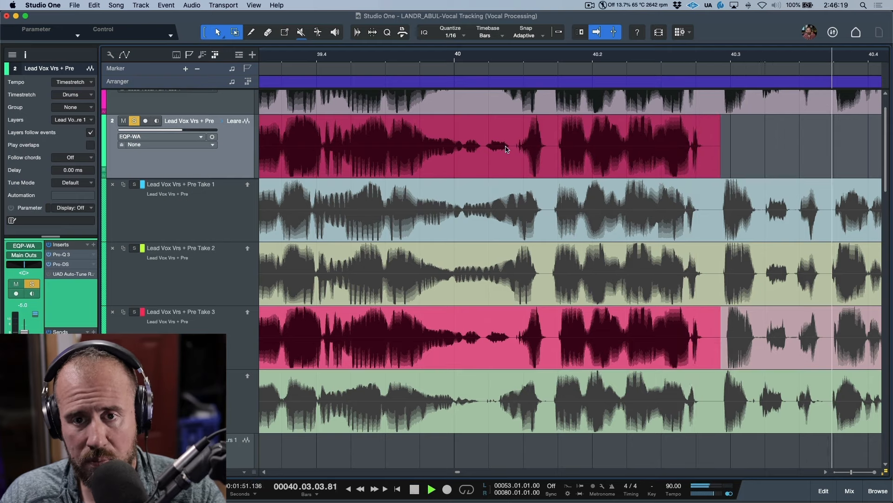
key("space")
key("l")
key("space")
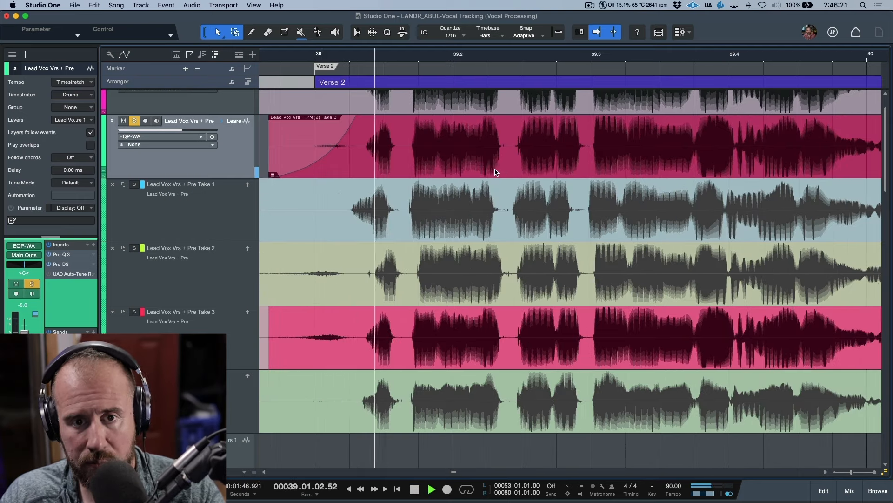
key("w")
scroll(488, 163, "right", 3)
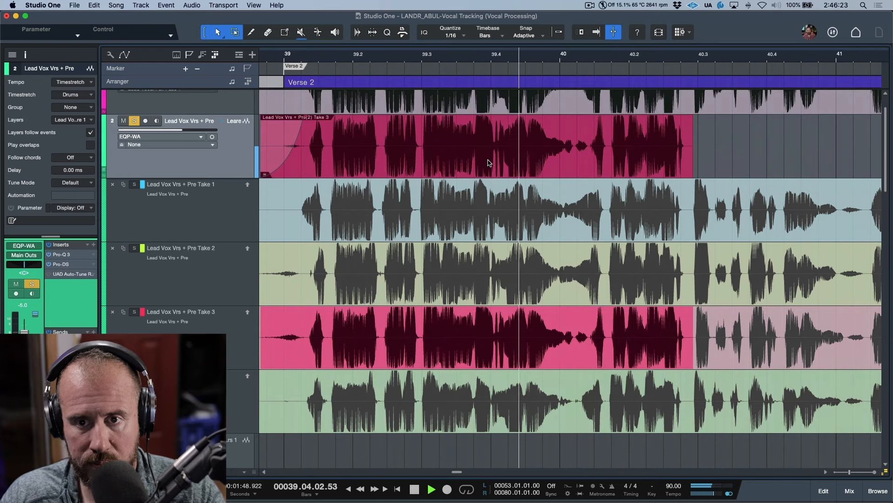
scroll(486, 161, "right", 1)
key("space")
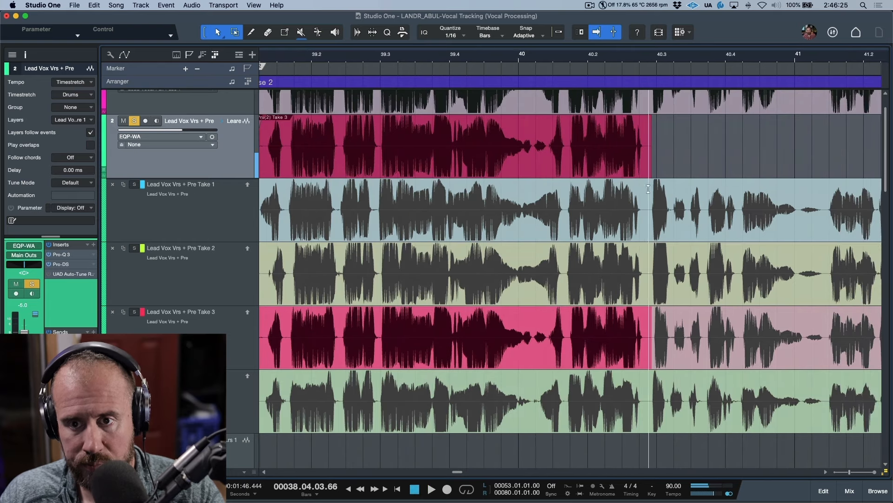
Comp the next phrase from Take 1, starting at 40.01.03.72 and ending just before 40.3
scroll(640, 193, "right", 2)
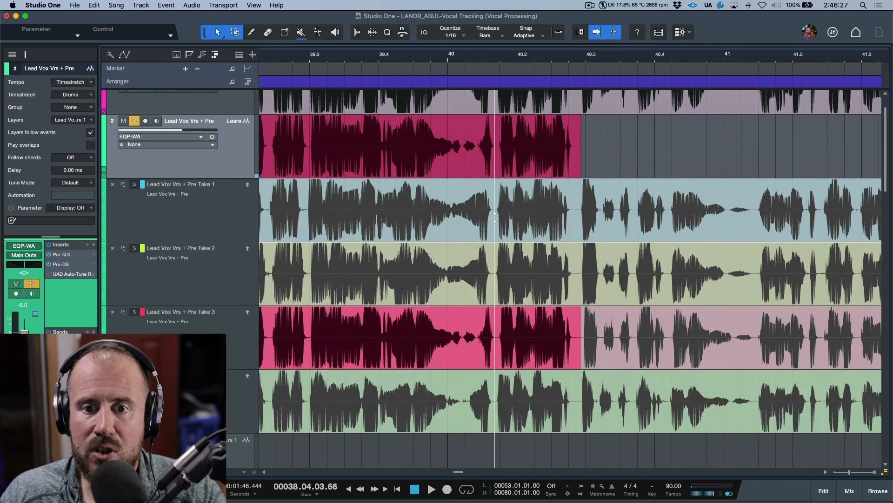
left_click_drag(495, 217, 590, 211)
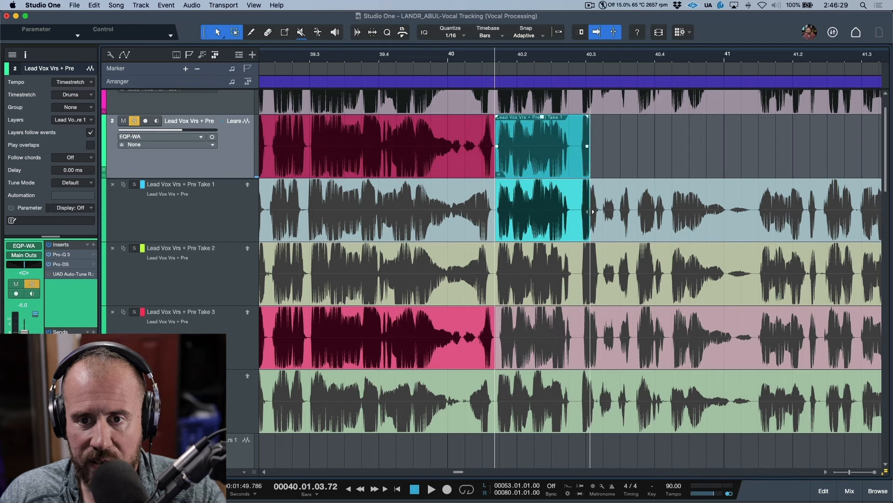
left_click_drag(588, 168, 581, 170)
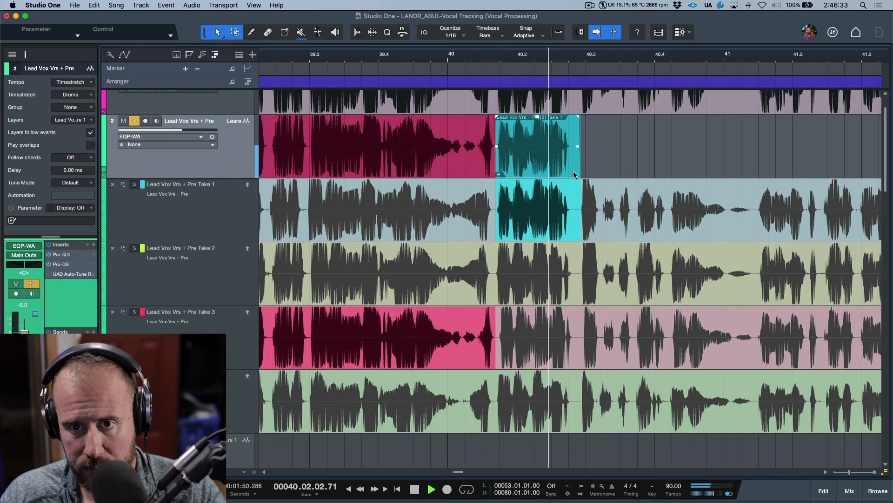
Compare the phrase starting at 40.01.03.72 across Take 2, Take 3, the Lead Vocal Full Pass and Take 1, returning to Take 1
left_click(533, 260)
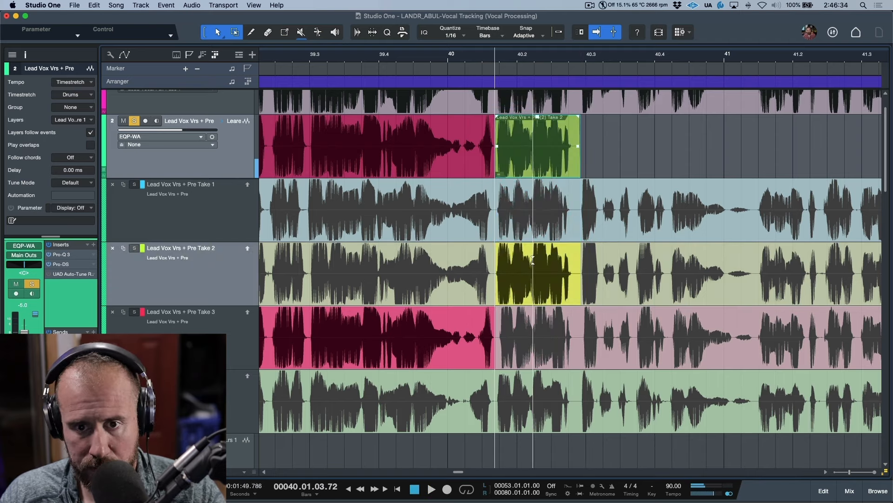
left_click(541, 337)
left_click(547, 387)
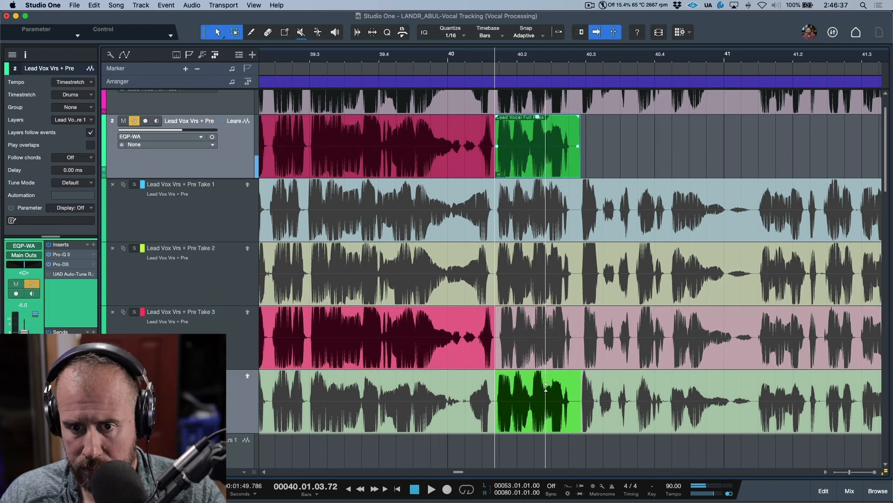
left_click(553, 213)
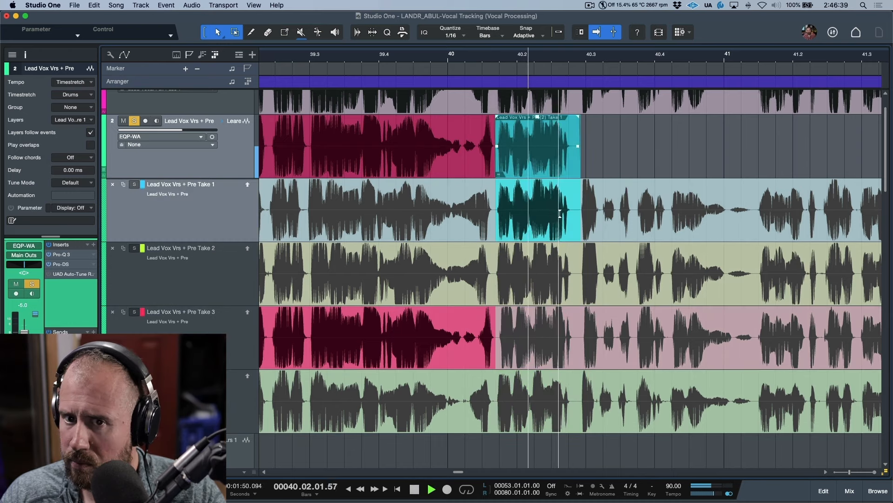
left_click(553, 277)
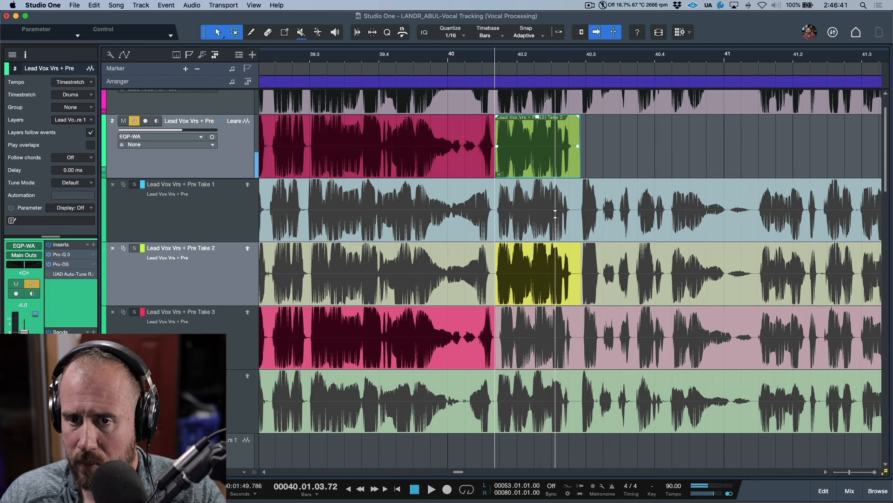
key("space")
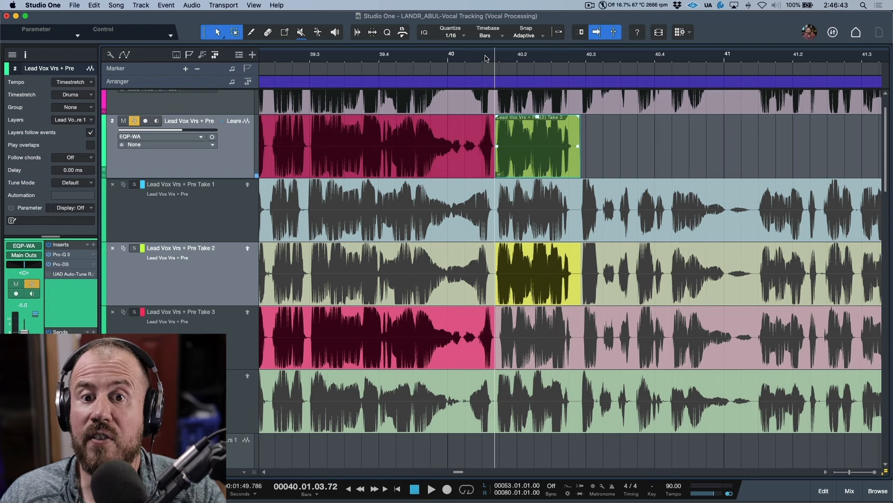
key("space")
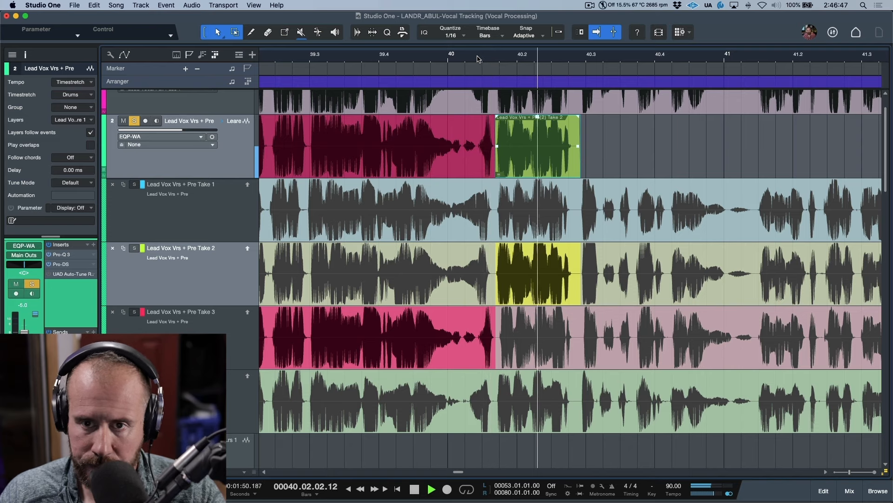
key("space")
left_click(532, 207)
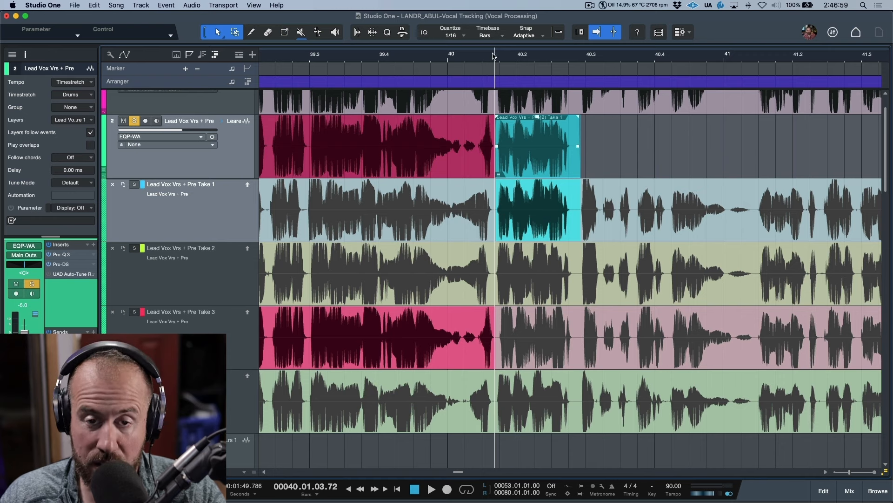
Set playback to start at 39.03.01.01 independent of edits and audition the second phrase in context from Take 1 and Take 2
left_click(311, 56)
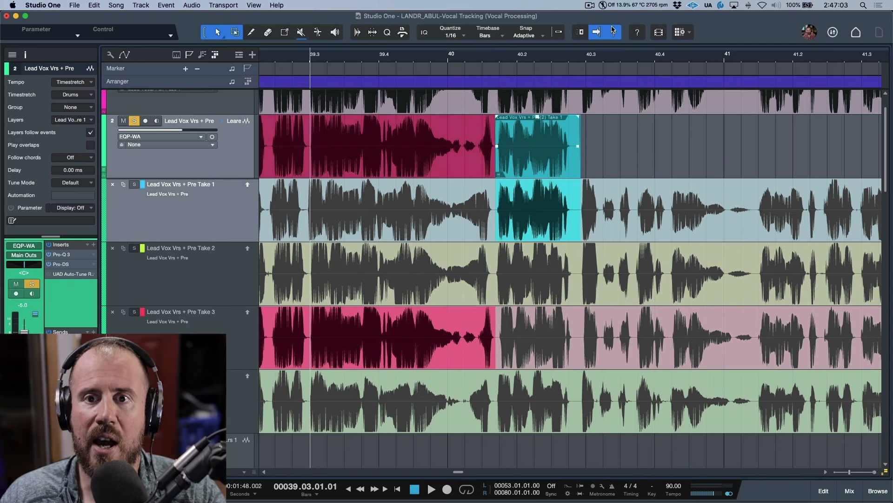
key("space")
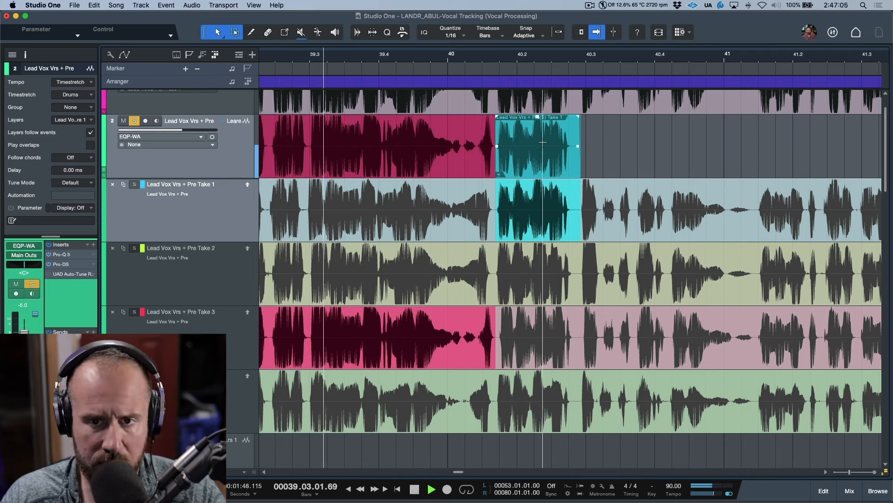
key("space")
left_click(541, 277)
key("space")
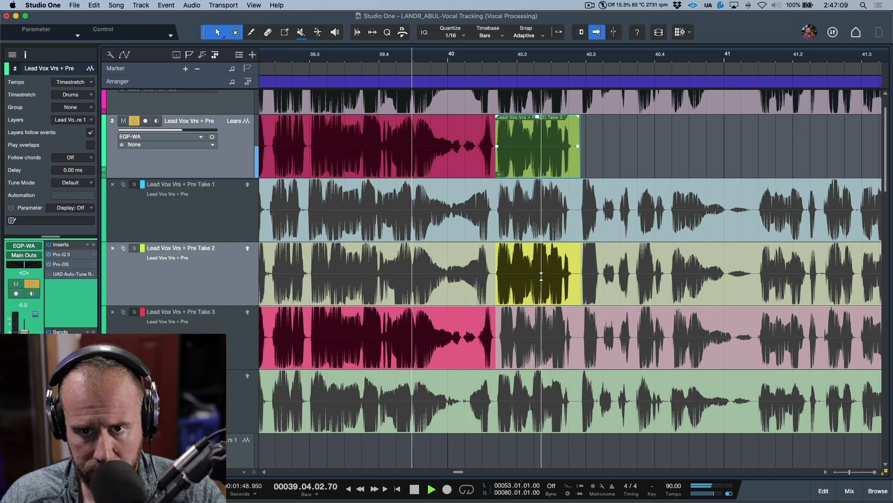
Audition the second phrase in context from Take 3 and the Lead Vocal Full Pass, playing from 39.03.01.01
key("space")
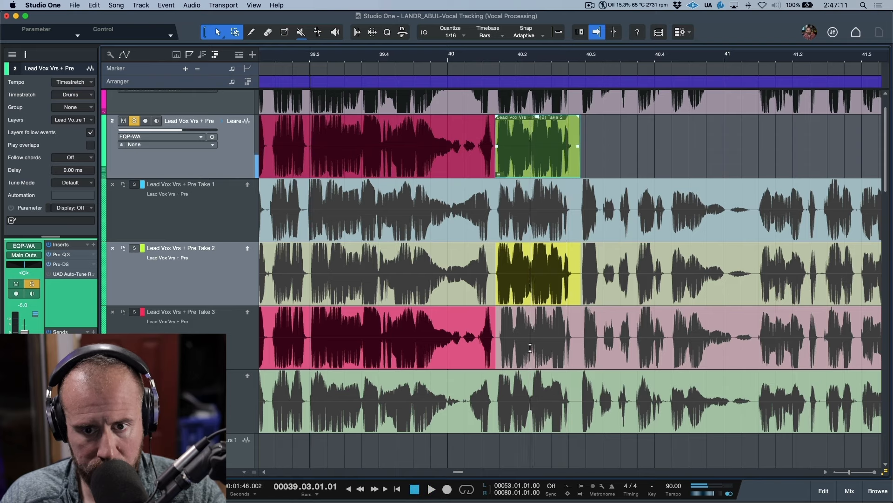
left_click(537, 350)
key("space")
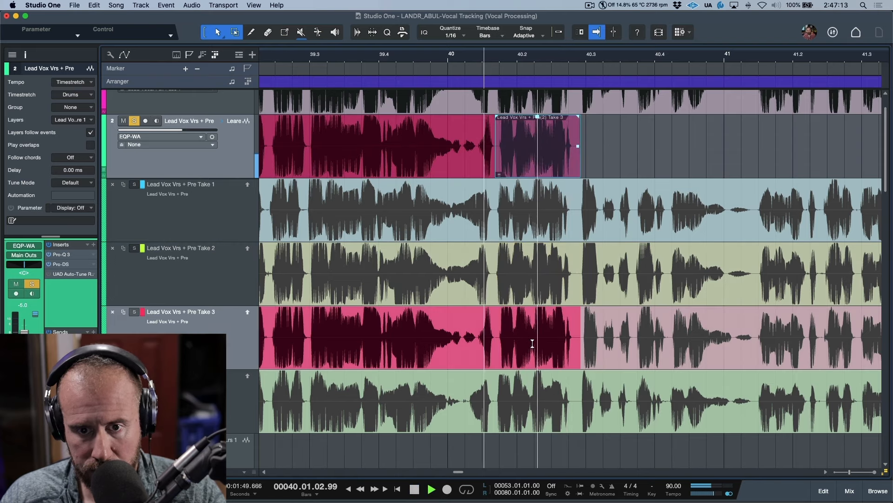
key("space")
left_click(519, 418)
key("space")
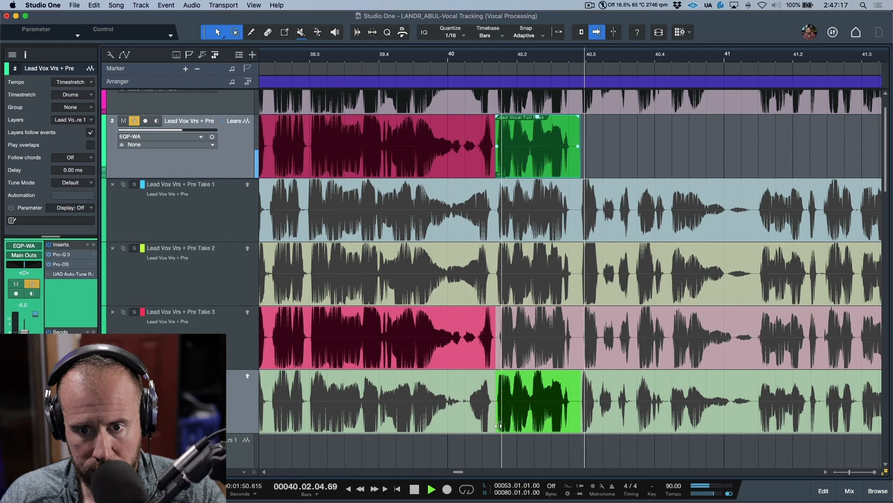
Extend the Lead Vocal Full Pass section's start back to 39.3 and audition the transition out of Take 3
key("space")
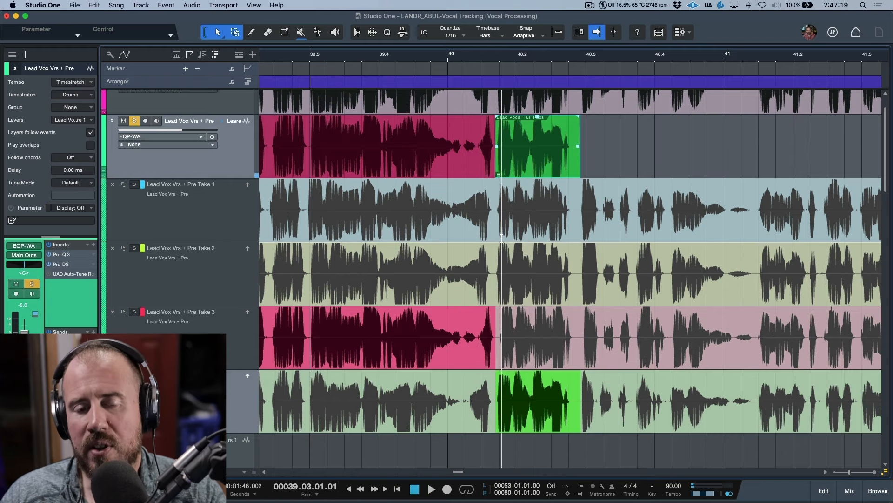
scroll(502, 238, "left", 3)
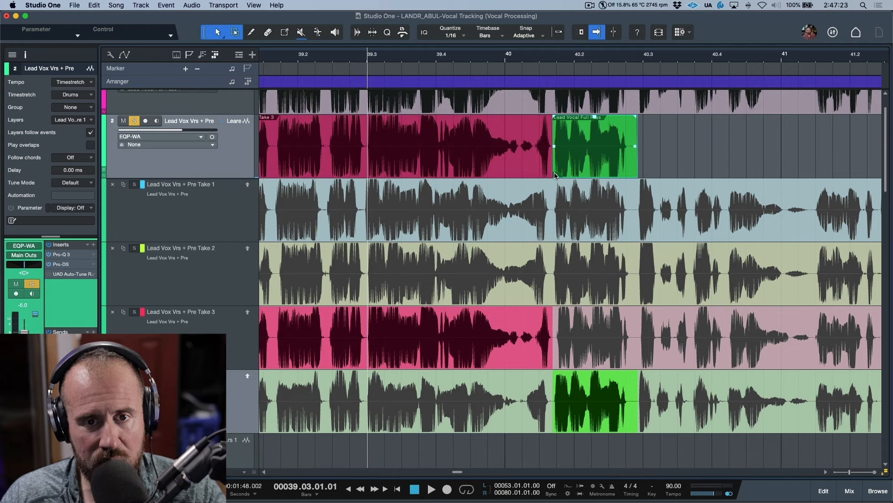
scroll(544, 240, "left", 2)
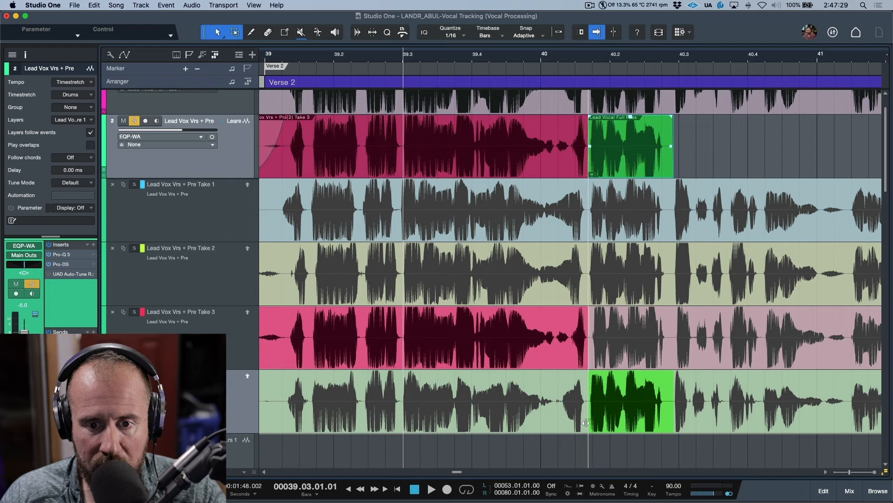
left_click_drag(587, 422, 403, 423)
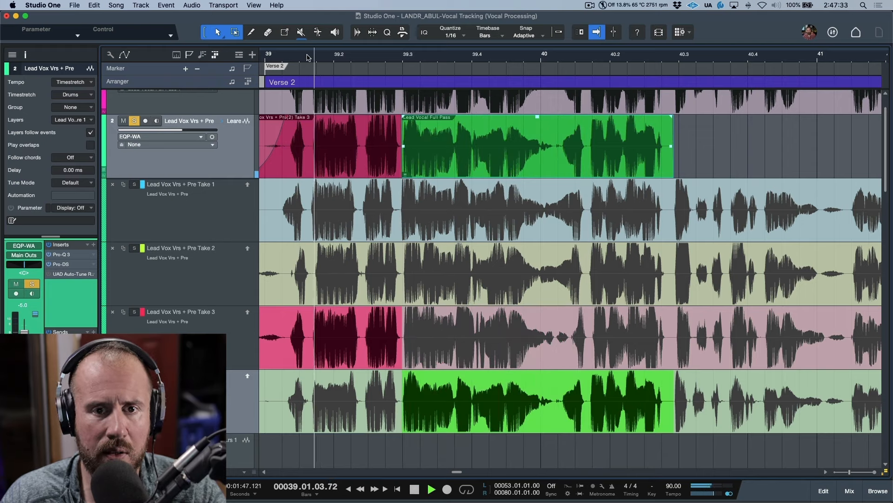
key("space")
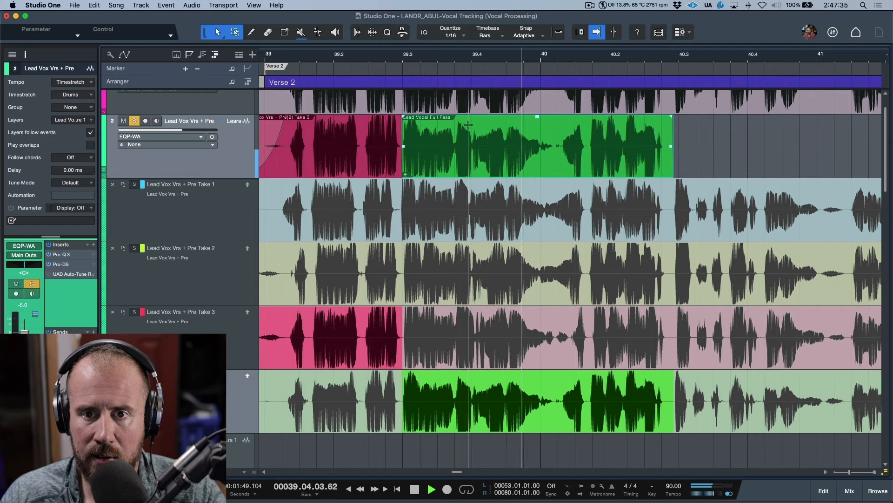
scroll(645, 166, "right", 5)
key("f")
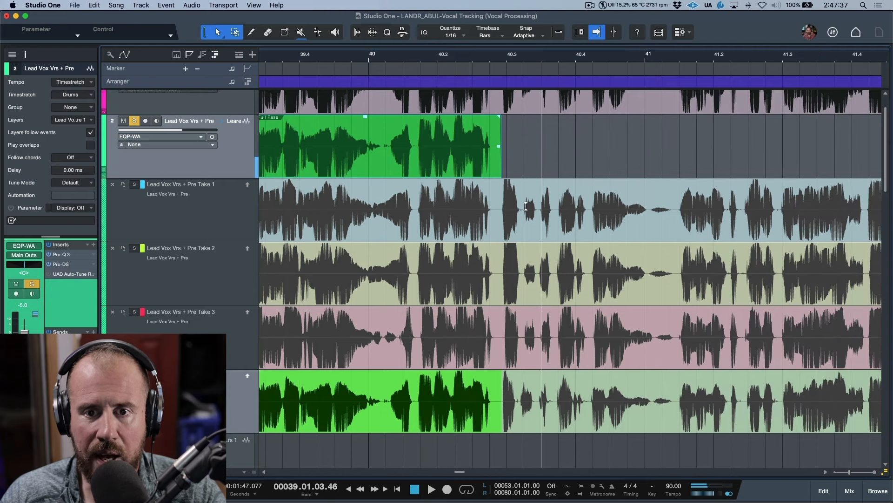
key("space")
Comp the next phrase from Take 1, from just before 40.3 to bar 41, and compare it with Take 2 and Take 3
left_click_drag(496, 214, 648, 227)
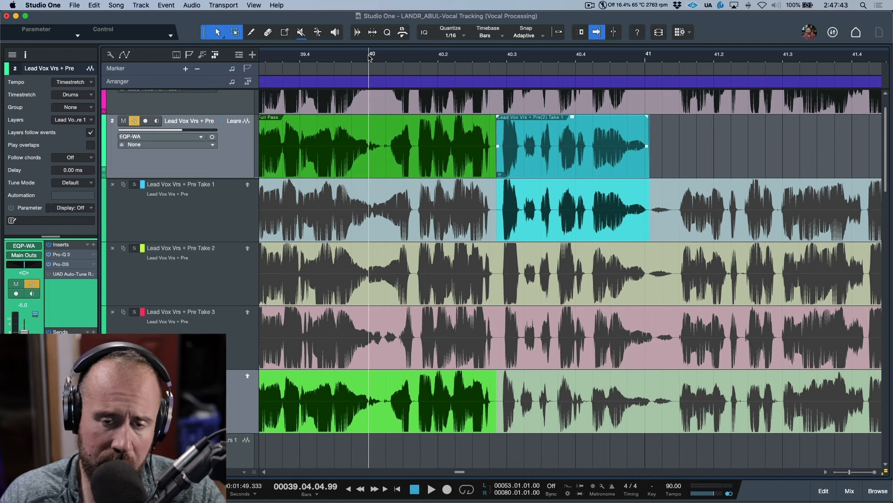
key("space")
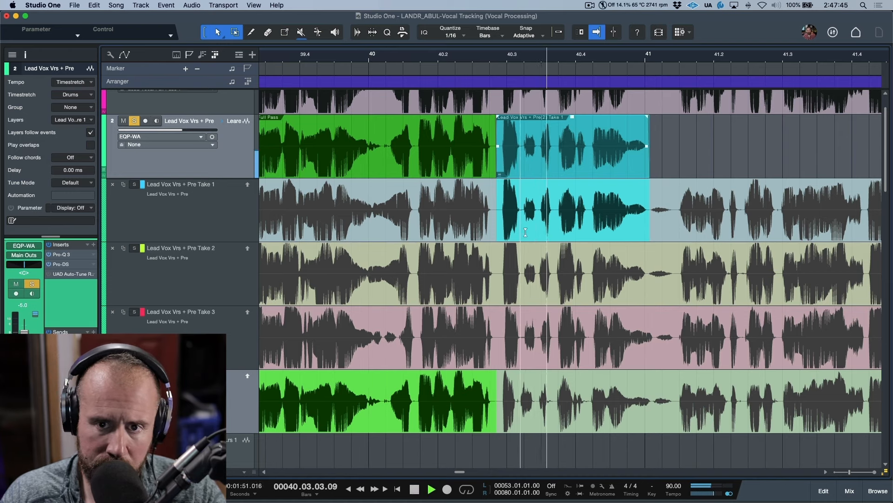
left_click(568, 272)
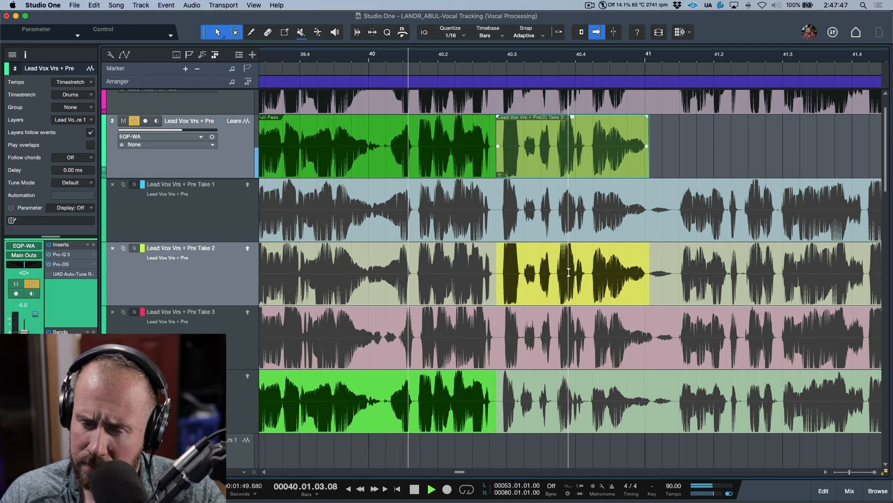
left_click(573, 349)
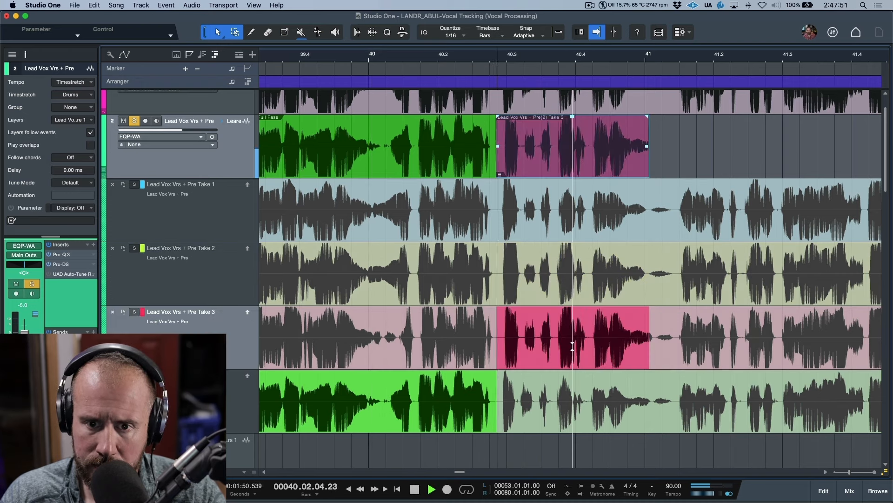
key("space")
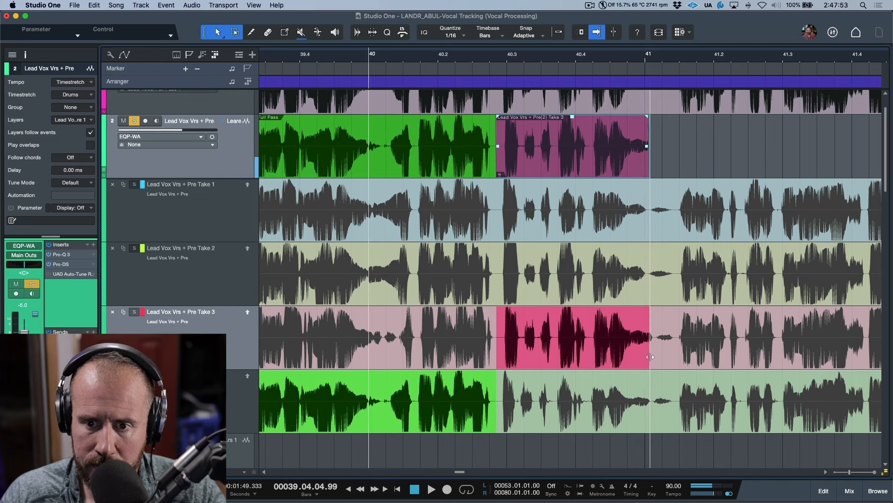
Extend the phrase's end slightly past bar 41, switch it to the Lead Vocal Full Pass and audition it
left_click_drag(649, 358, 656, 358)
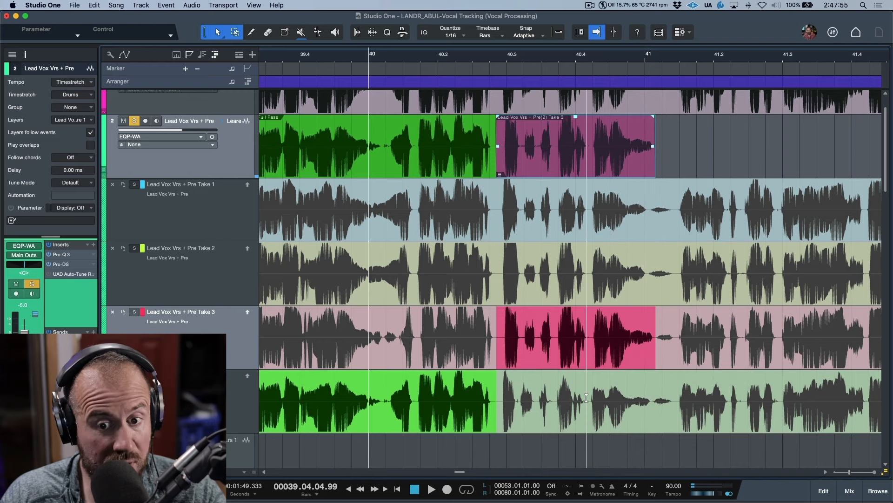
left_click(586, 398)
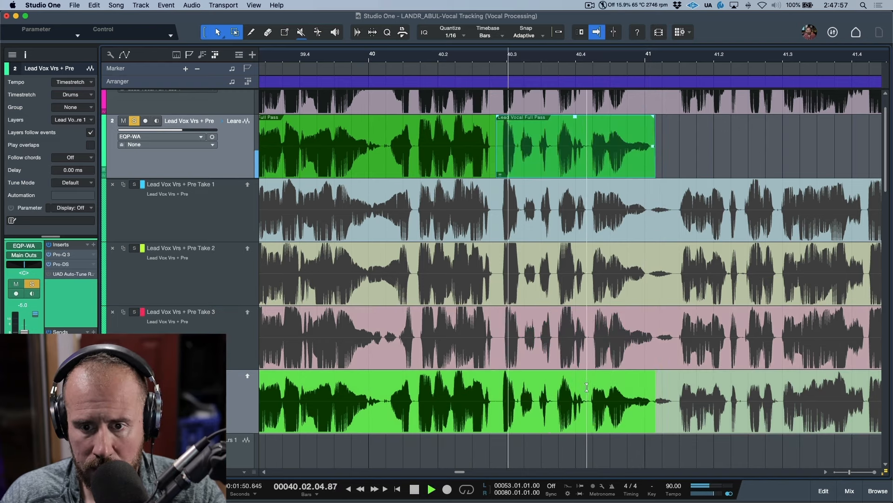
key("space")
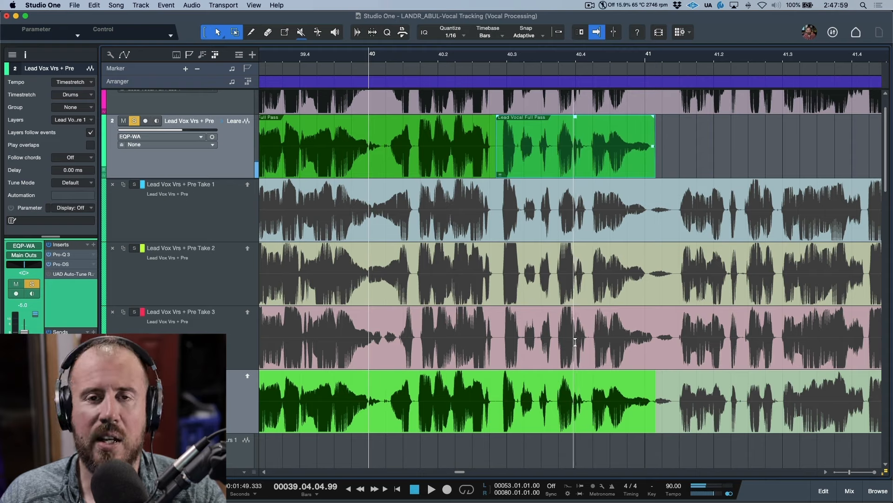
Delete the second Lead Vocal Full Pass event and extend the first over its range to just past bar 41
scroll(575, 342, "left", 5)
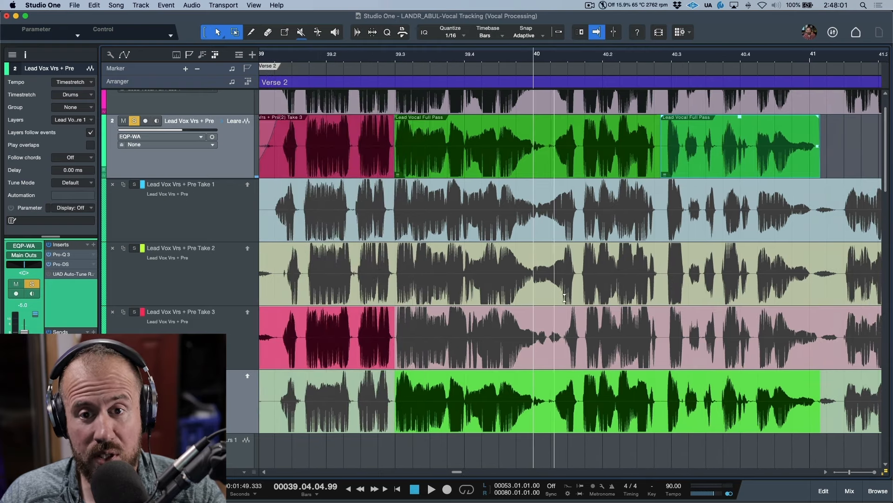
scroll(564, 256, "right", 2)
scroll(581, 195, "right", 2)
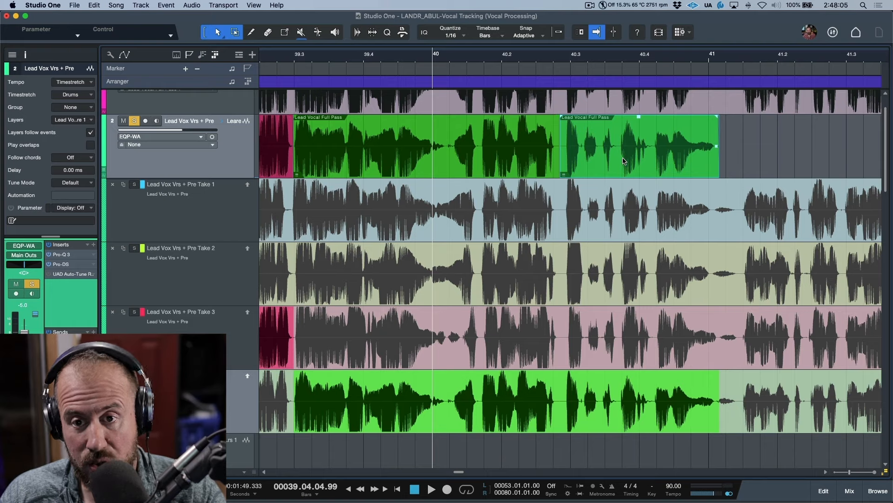
key("Delete")
left_click(559, 144)
left_click_drag(568, 149, 715, 175)
scroll(702, 177, "right", 2)
scroll(703, 177, "right", 3)
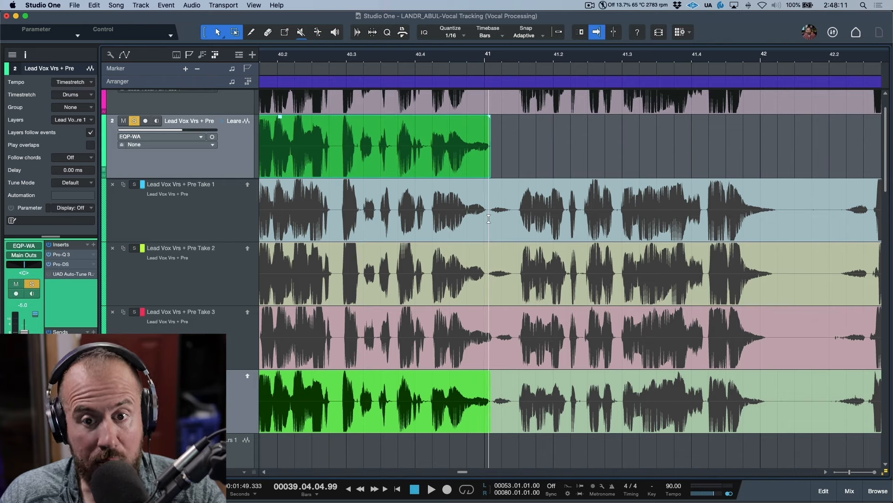
Comp the phrase from bar 41 to just past 41.4 from Take 1 and compare it with Take 2, Take 3 and the Lead Vocal Full Pass
left_click_drag(488, 218, 707, 232)
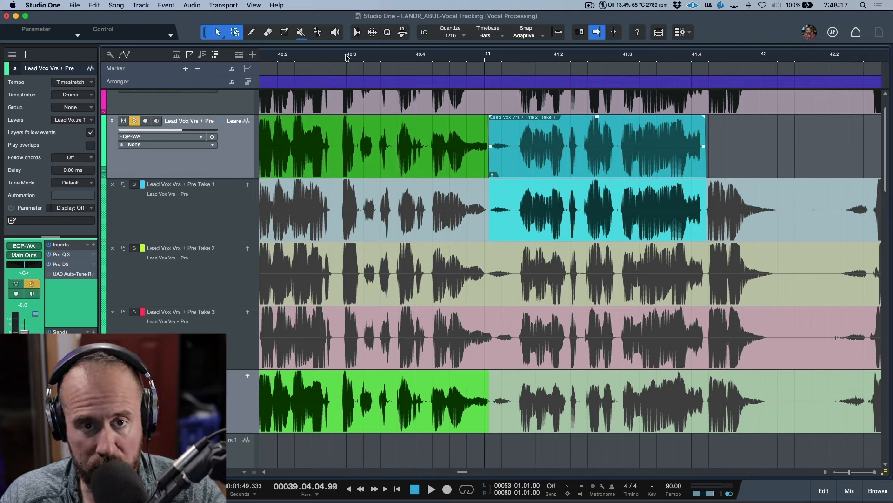
key("space")
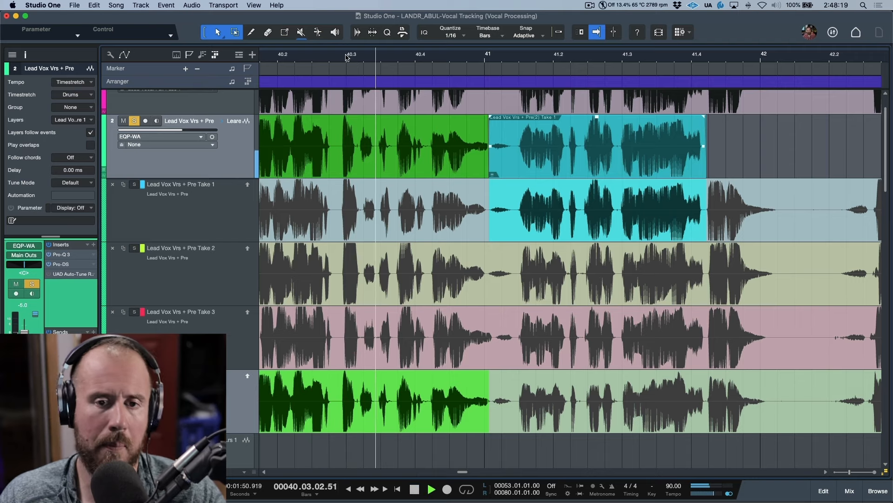
left_click(603, 259)
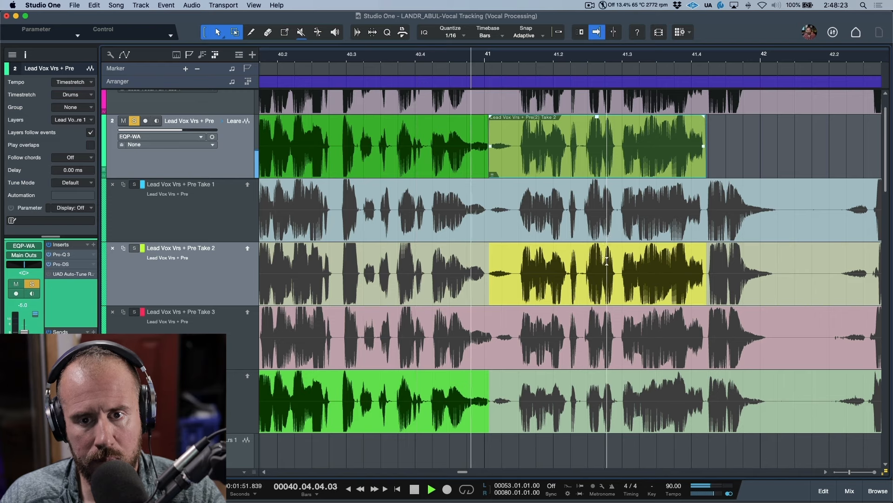
left_click(585, 325)
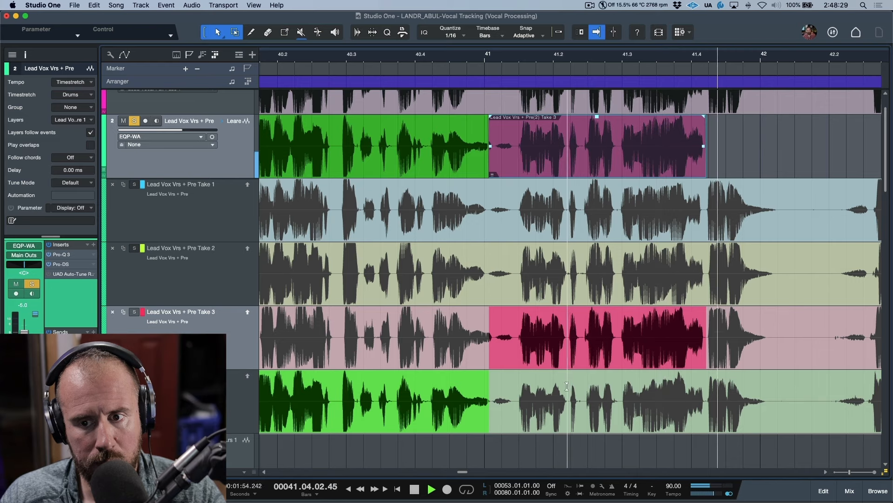
key("space")
left_click(565, 401)
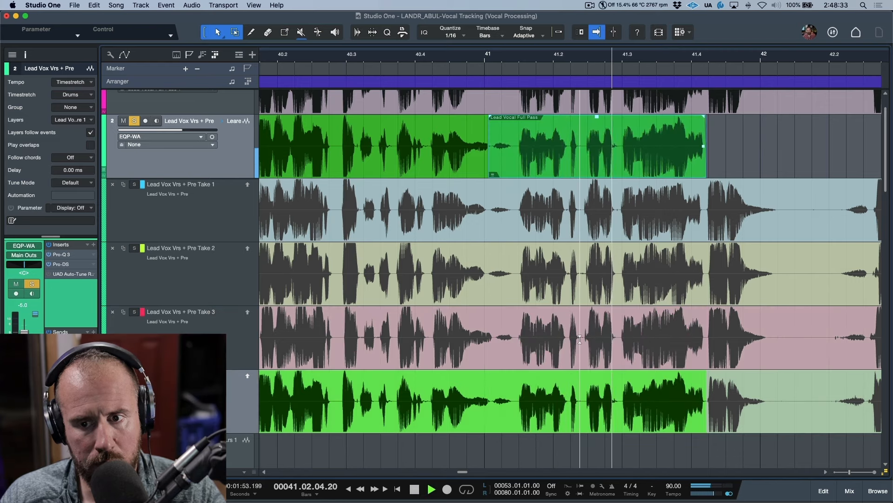
key("space")
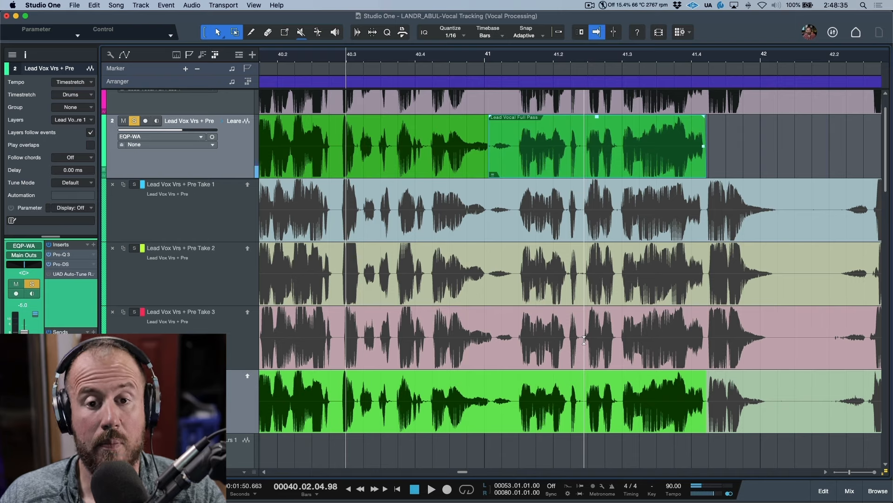
Choose Take 3 for the phrase after bar 41, move its start slightly later and audition the edit
left_click(584, 340)
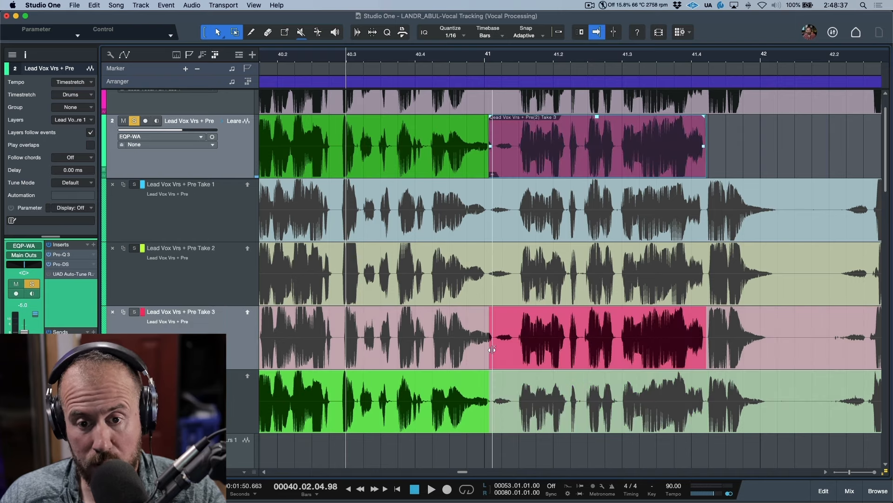
left_click_drag(490, 352, 496, 350)
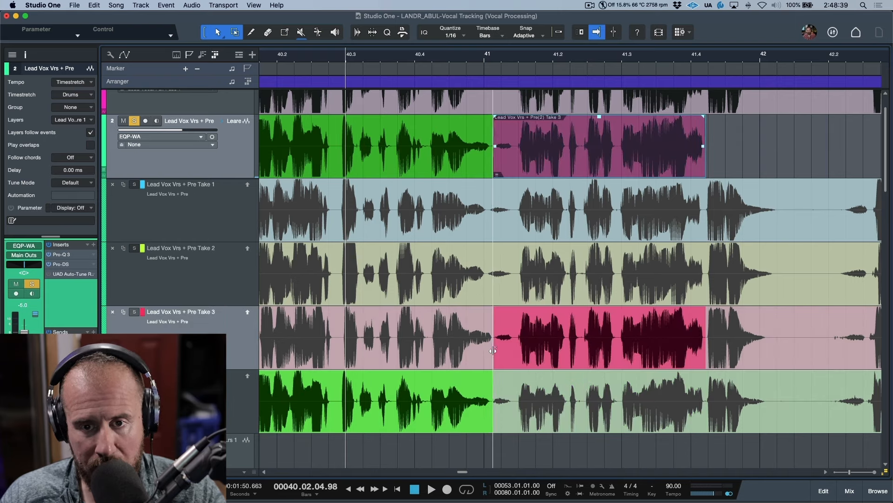
key("space")
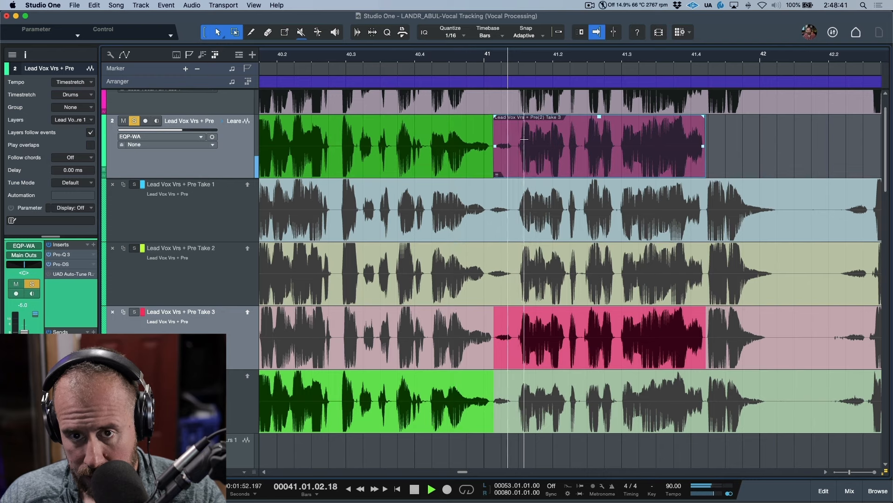
key("space")
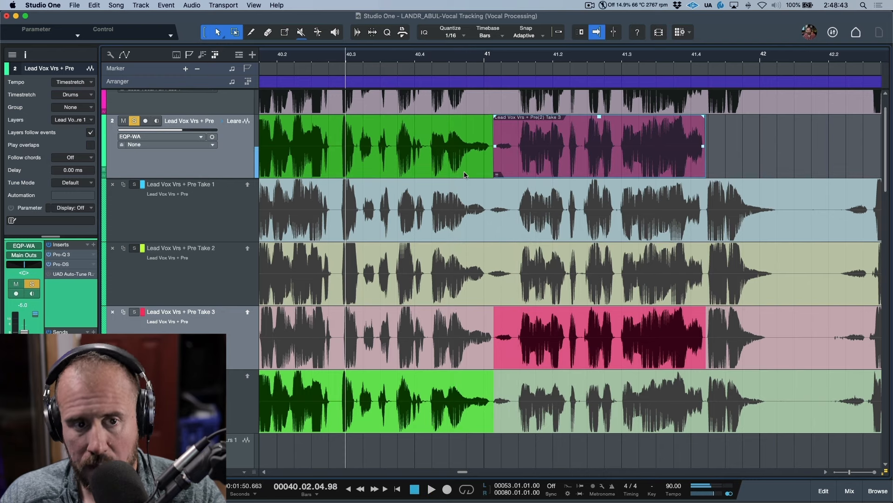
Show the UAD Auto-Tune Realtime Advanced settings on the lead vocal track, then close the plug-in
double_click(54, 275)
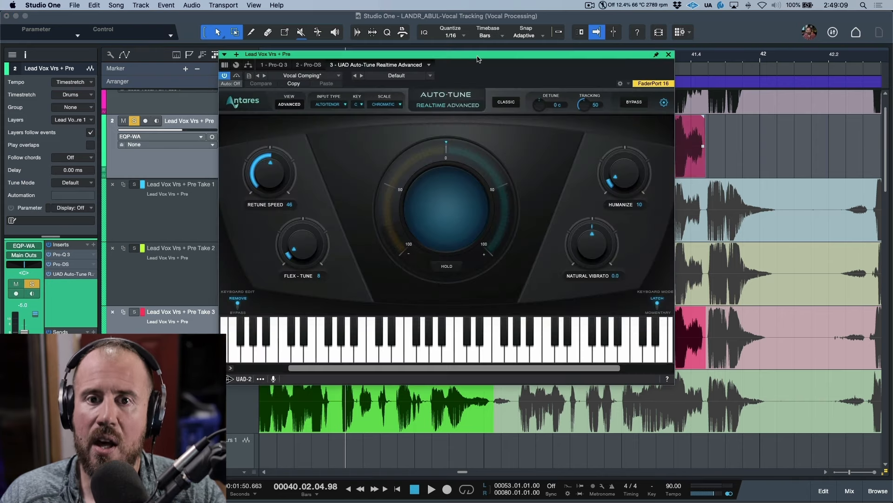
left_click_drag(477, 59, 531, 109)
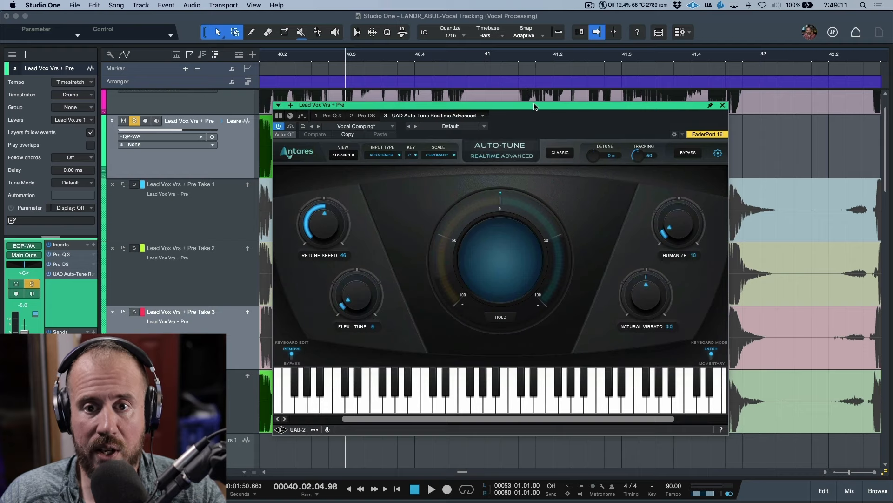
left_click(722, 106)
Play the comp from the start of Verse 2 at 39.01.01.01 while watching the Auto-Tune plug-in, then stop and close it
scroll(477, 216, "left", 5)
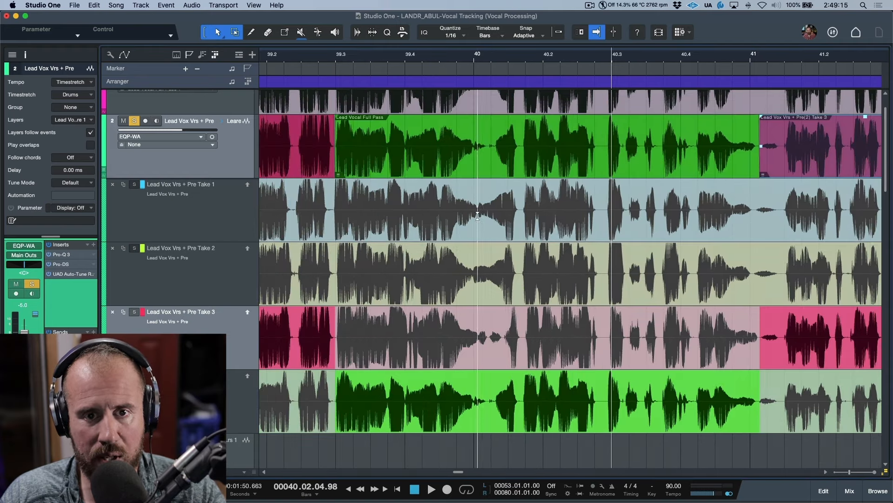
key("w")
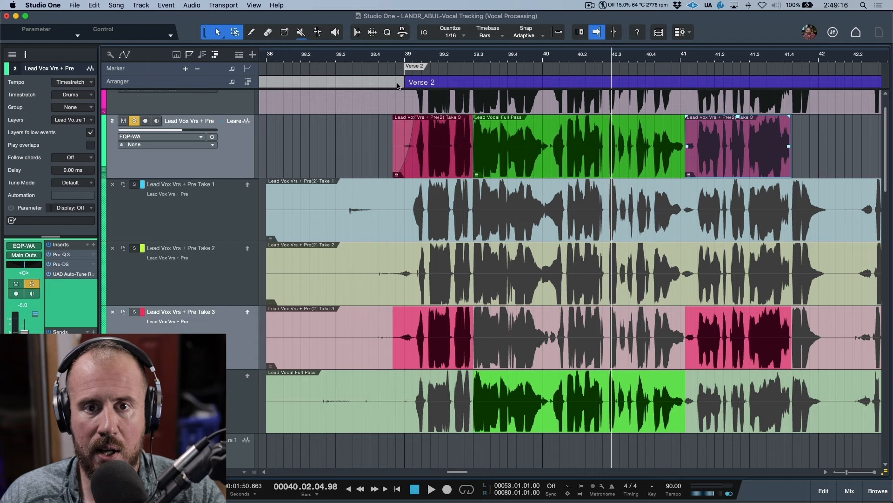
left_click(403, 55)
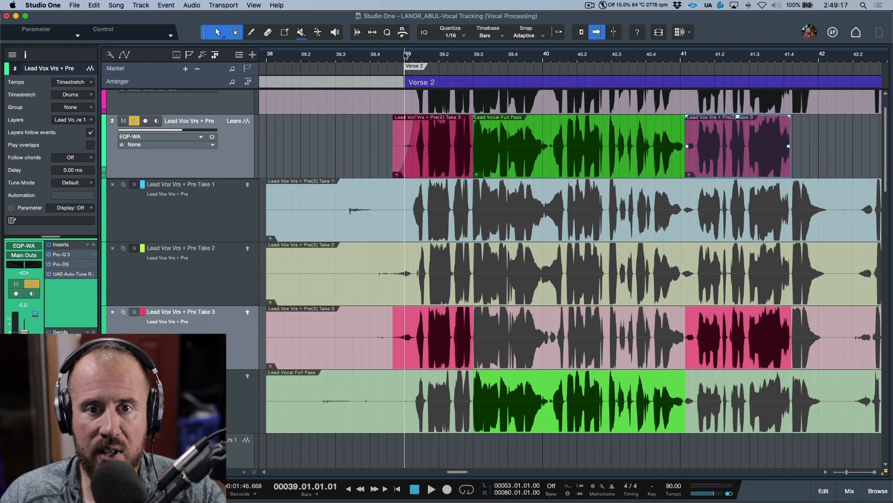
left_click(68, 275)
left_click_drag(488, 110, 487, 159)
key("space")
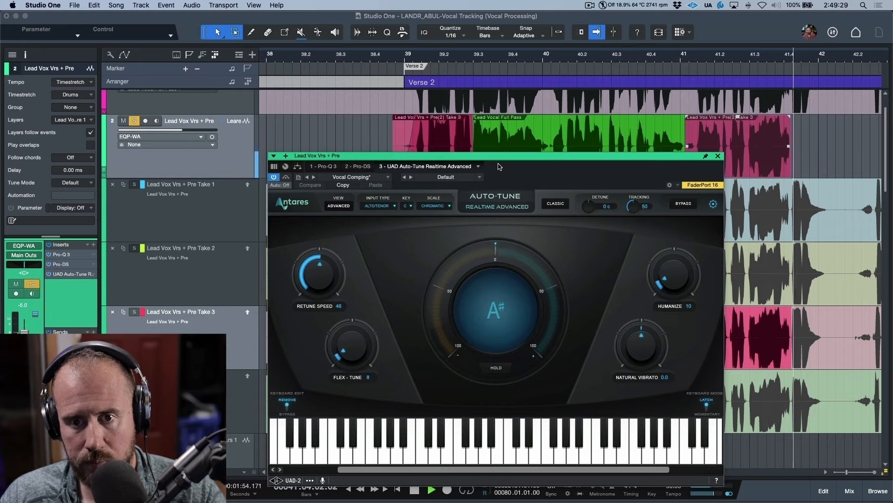
key("space")
left_click(717, 157)
Comp the short phrase from just past 41.4 to just past bar 42 from Take 1 and play the edit from just after bar 41
scroll(653, 167, "right", 5)
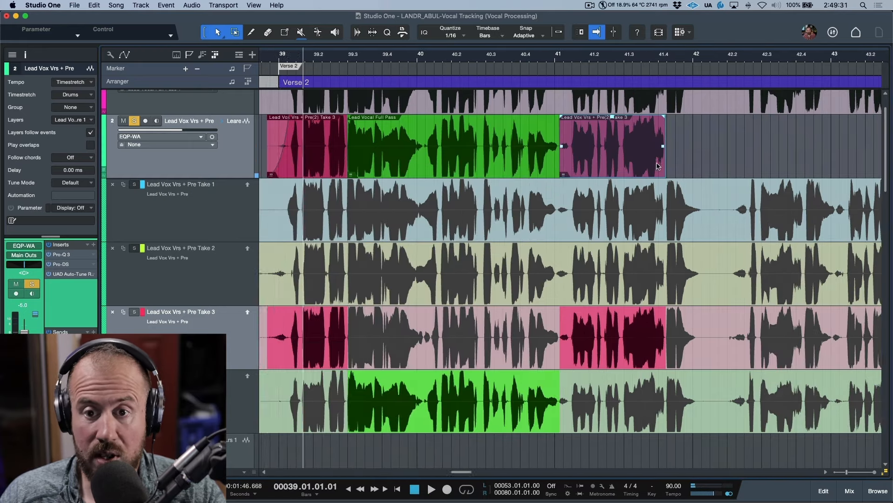
scroll(520, 66, "up", 6)
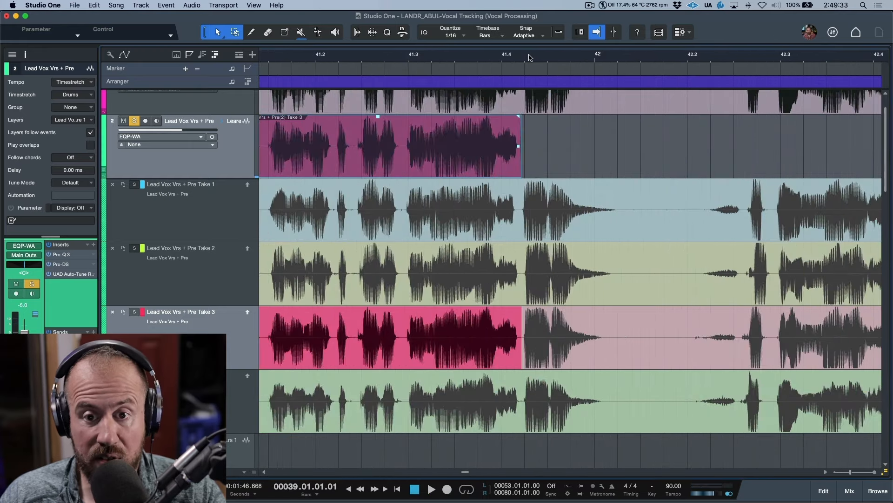
left_click_drag(504, 205, 832, 207)
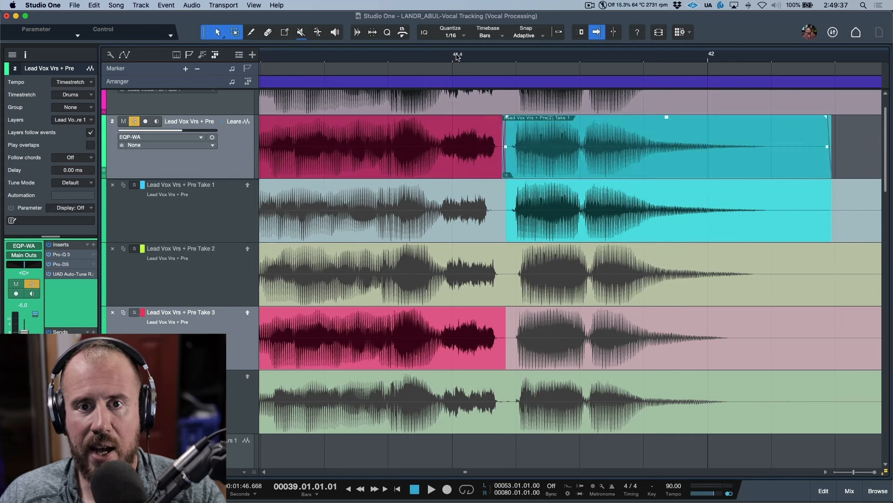
scroll(457, 57, "down", 6)
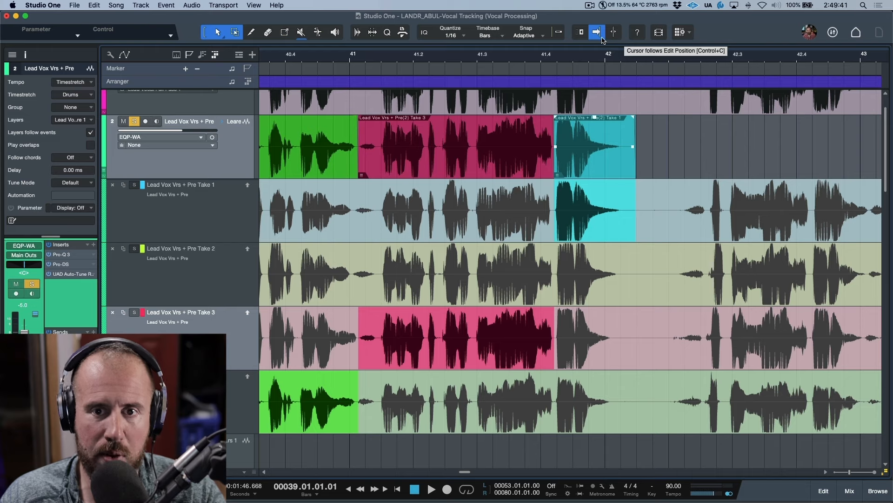
left_click(378, 141)
key("space")
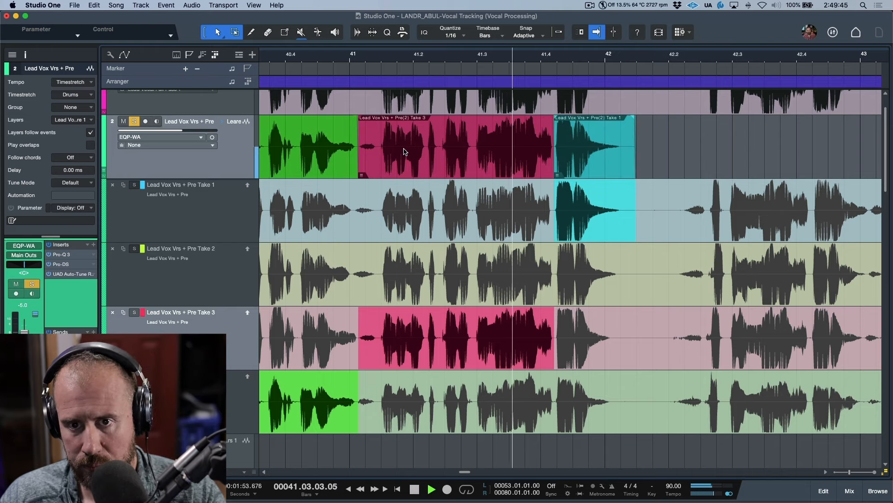
Compare Take 2 for the short phrase before bar 42, choose the Lead Vocal Full Pass instead and stop playback after auditioning it
left_click(608, 281)
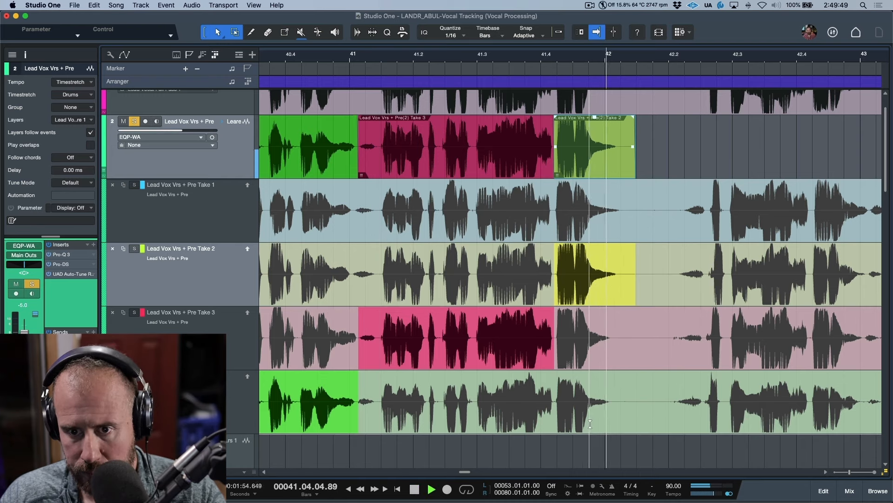
left_click(595, 409)
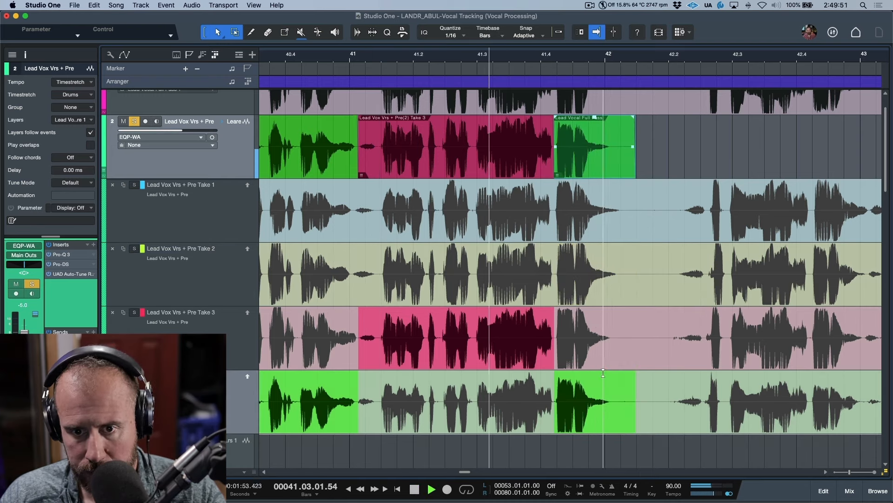
key("space")
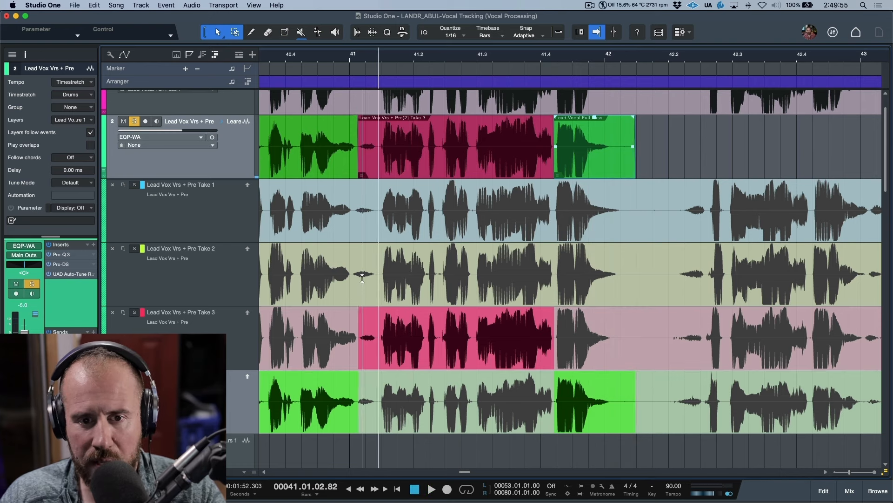
Comp the words from bar 41 to just past 41.2 from Take 2, audition them, and switch that section to Take 1
left_click_drag(352, 281, 438, 282)
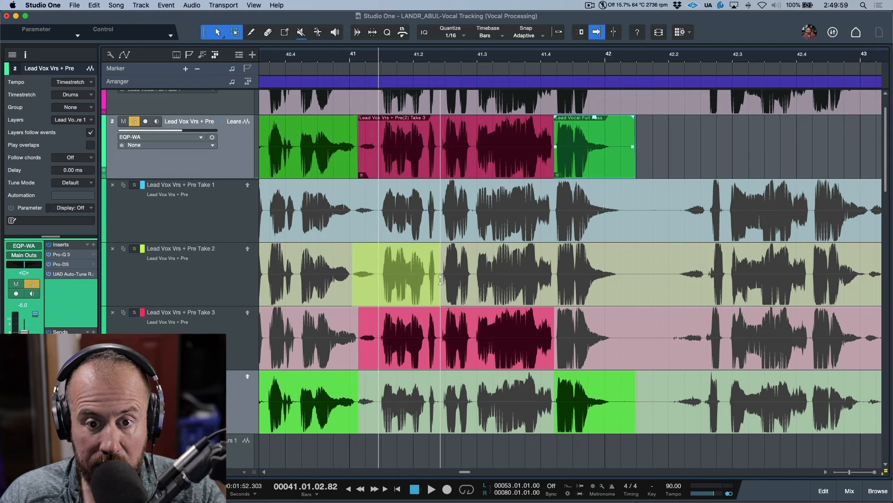
left_click_drag(441, 279, 441, 280)
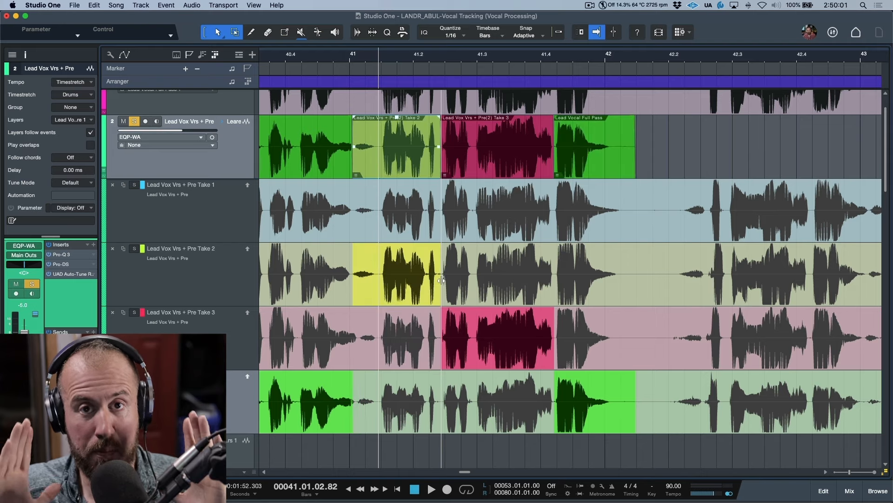
left_click(286, 55)
key("space")
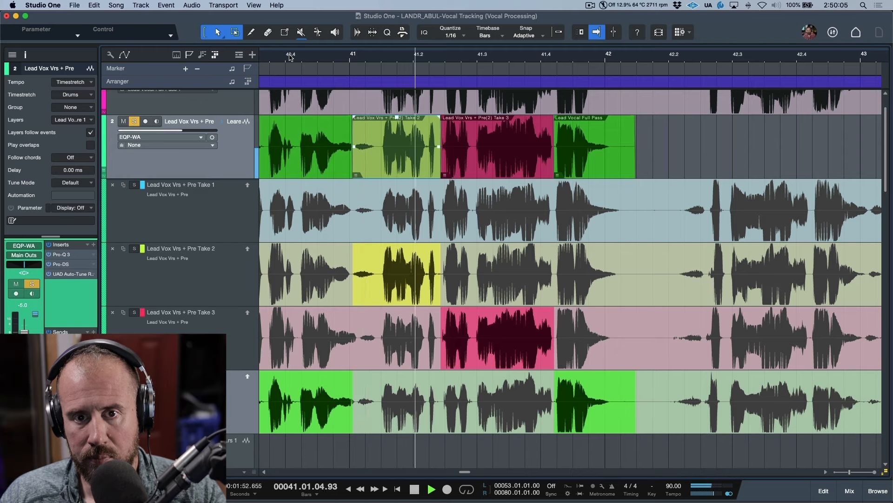
left_click(406, 218)
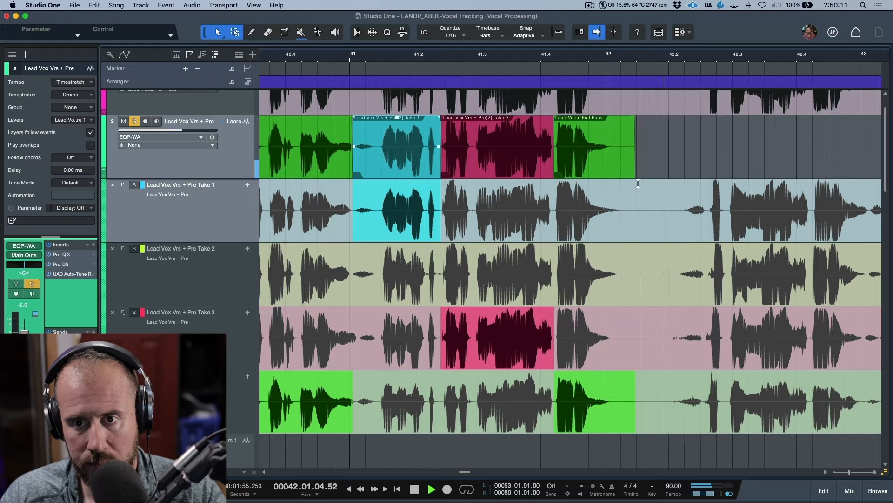
key("space")
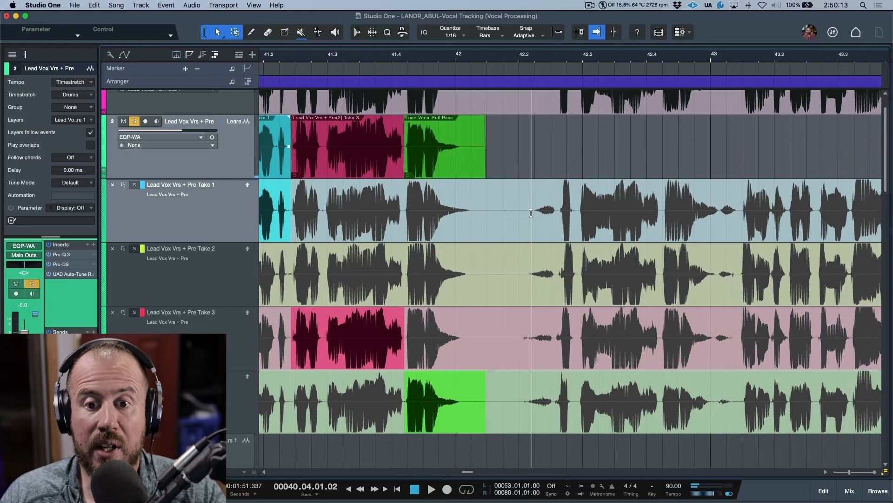
Comp the phrase starting at 42.2 from Take 1, extend its end to just past bar 43 and audition it
left_click_drag(521, 210, 663, 227)
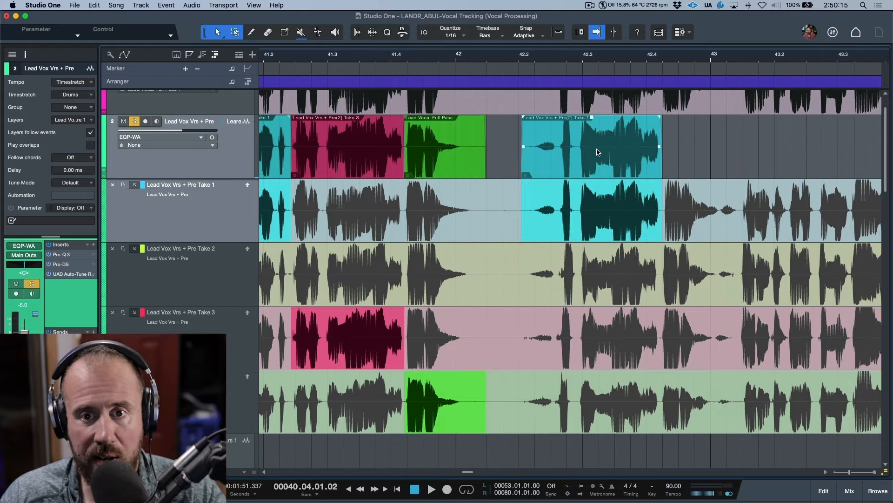
key("space")
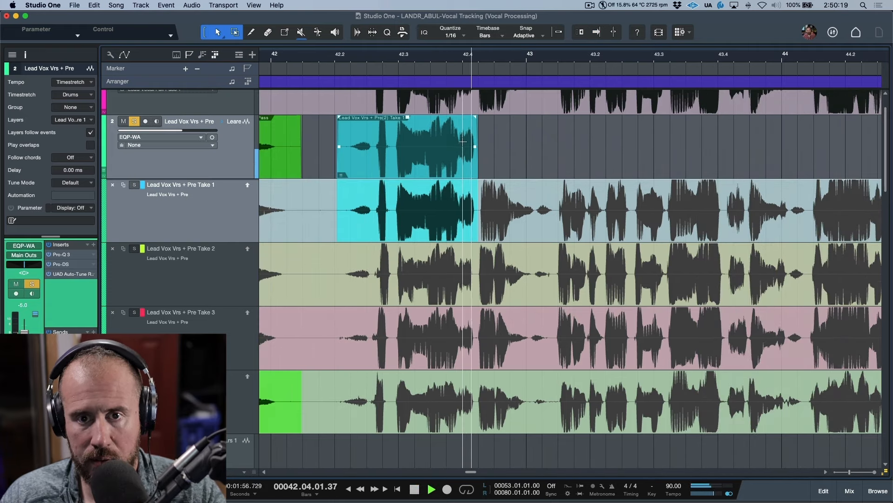
key("space")
left_click_drag(480, 167, 537, 172)
key("space")
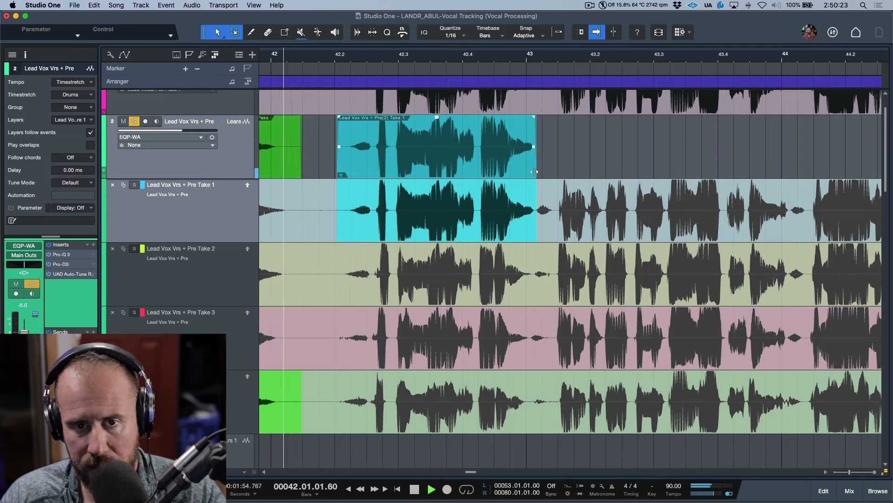
key("space")
Audition Take 2, Take 3 and the Lead Vocal Full Pass for the phrase starting at 42.2, and choose Take 3
left_click(481, 271)
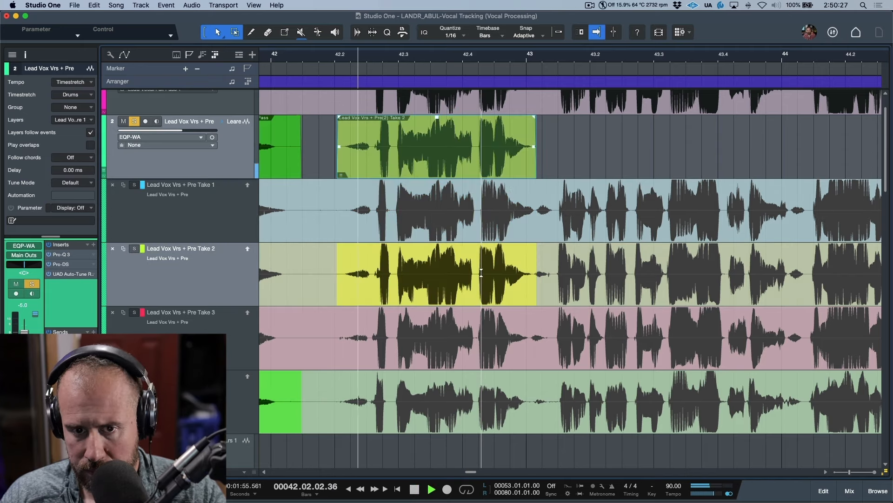
key("space")
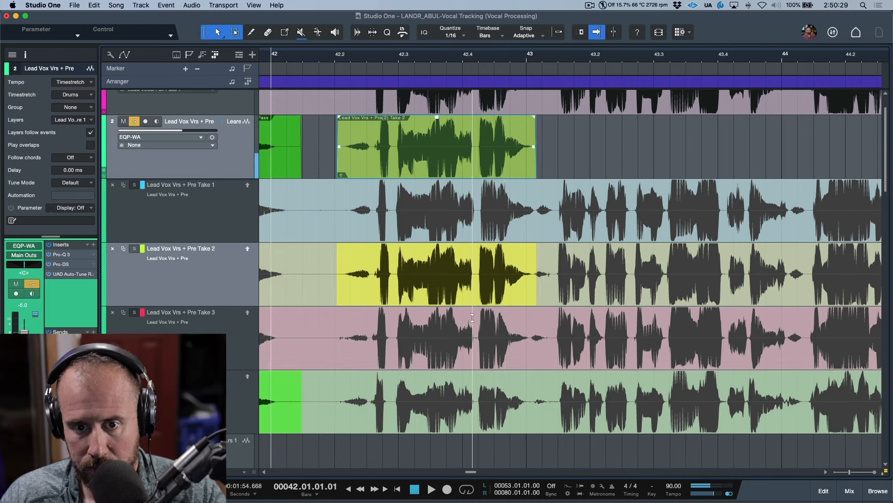
left_click(475, 319)
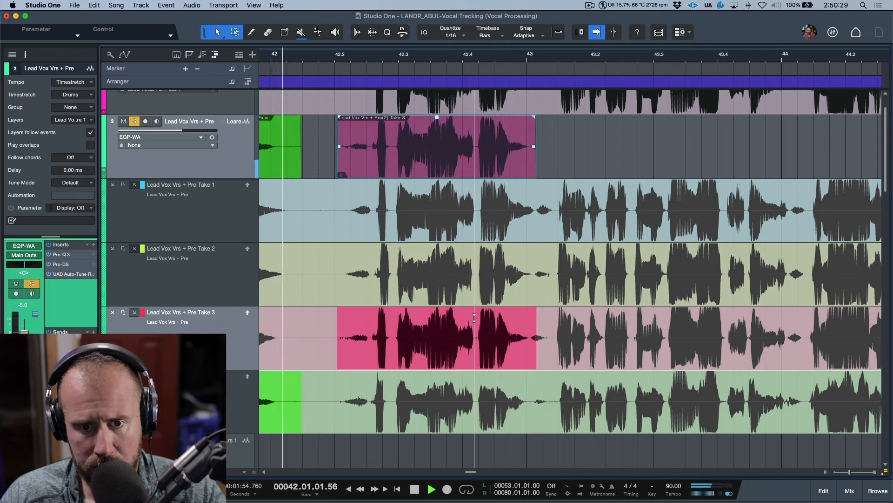
key("space")
left_click(473, 392)
key("space")
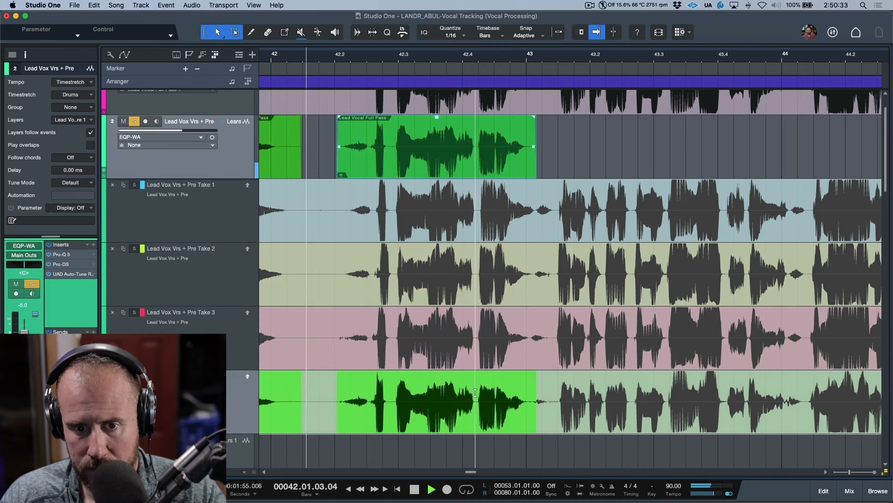
key("space")
left_click(503, 344)
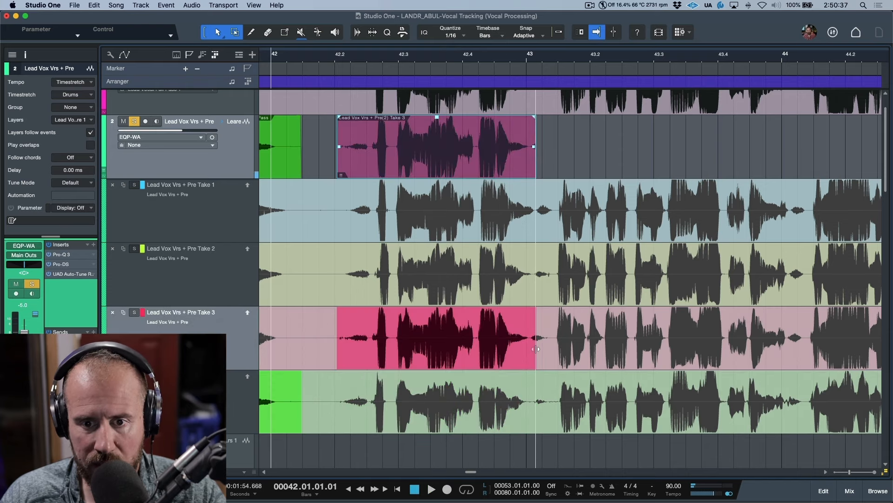
Adjust the end of the Take 3 phrase so it finishes slightly past bar 43
left_click_drag(536, 349, 530, 349)
scroll(539, 230, "right", 2)
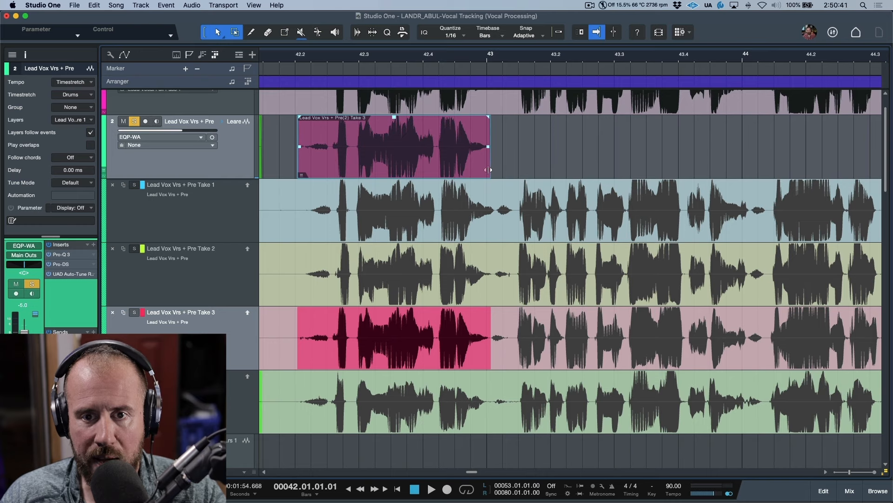
left_click_drag(489, 170, 499, 168)
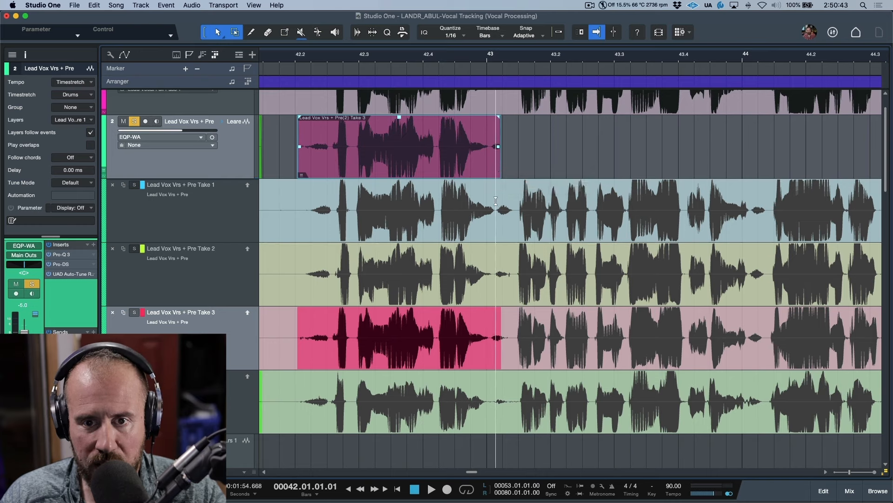
Comp the phrase starting just after bar 43 from Take 1, extend its end to just past bar 44 and audition it
left_click_drag(496, 200, 687, 232)
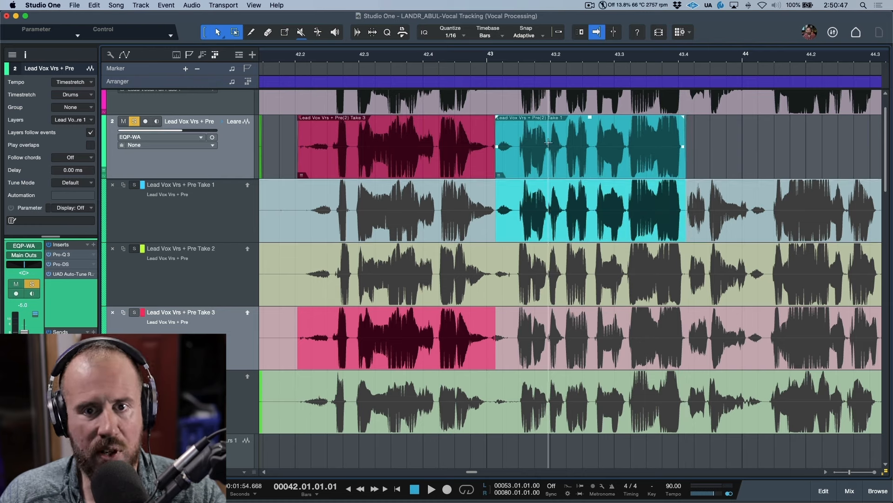
left_click(416, 55)
key("space")
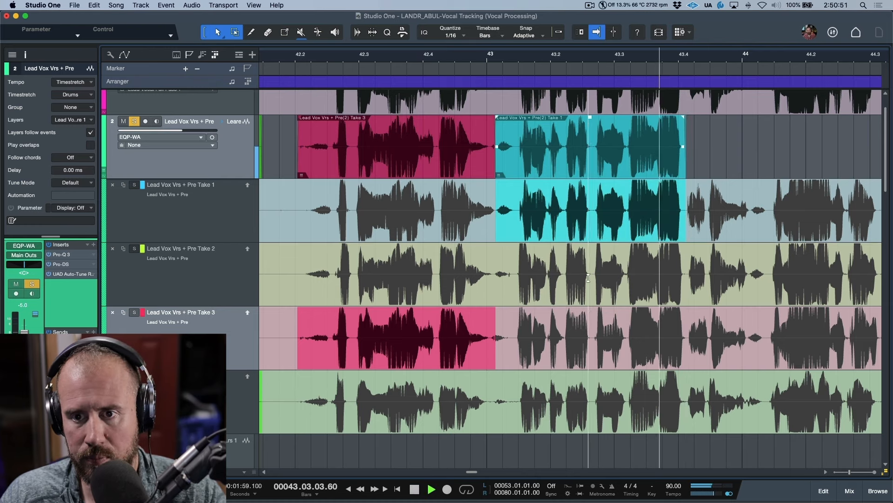
key("space")
left_click_drag(687, 161, 752, 167)
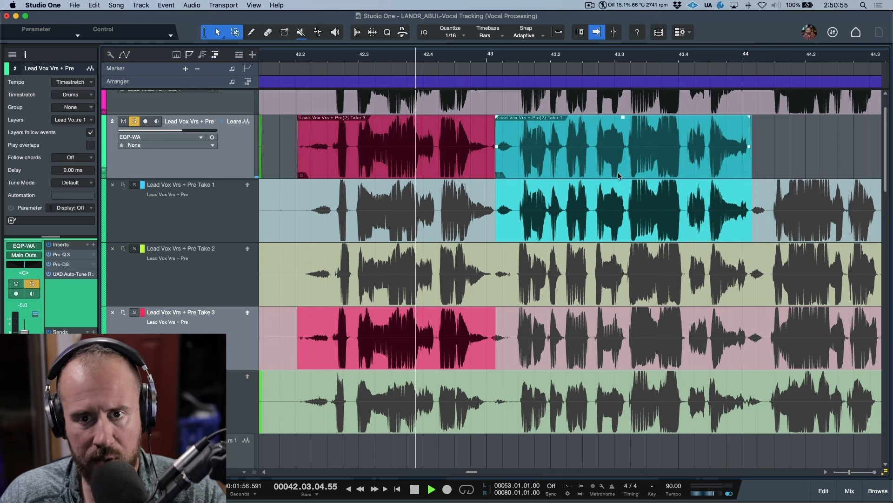
key("space")
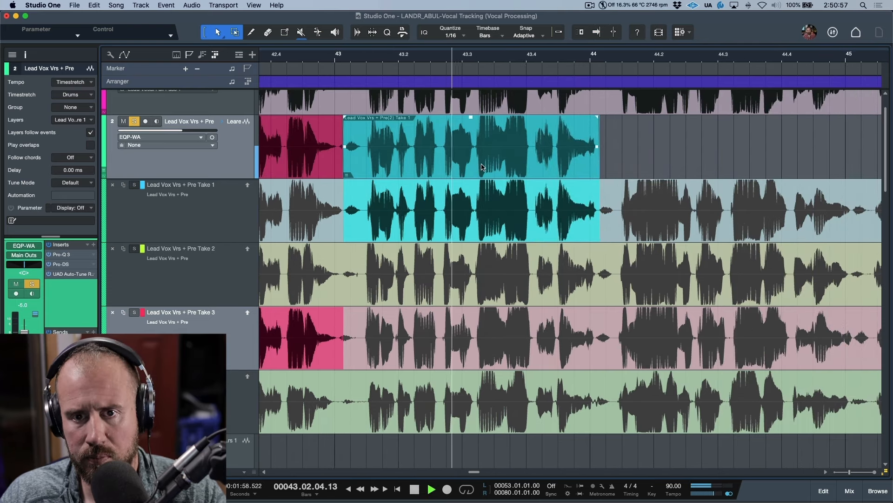
Audition Take 2 and the Lead Vocal Full Pass for the phrase after bar 43, and choose the Full Pass
left_click(468, 270)
key("space")
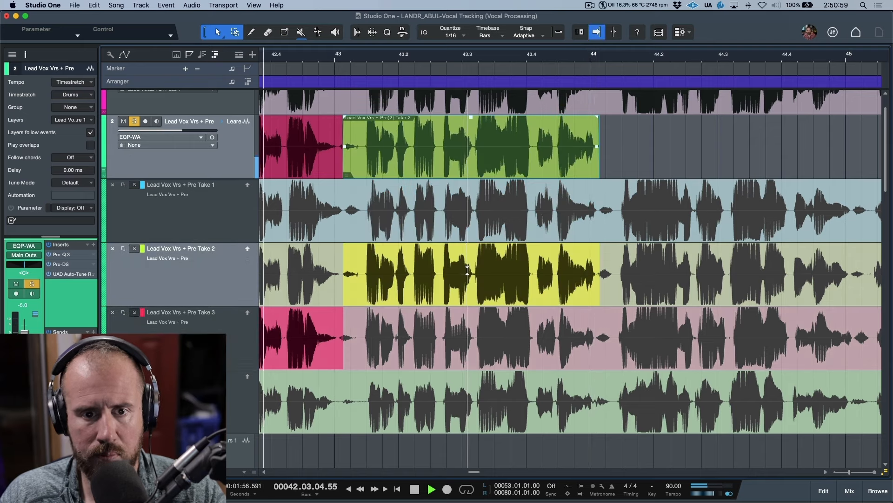
key("space")
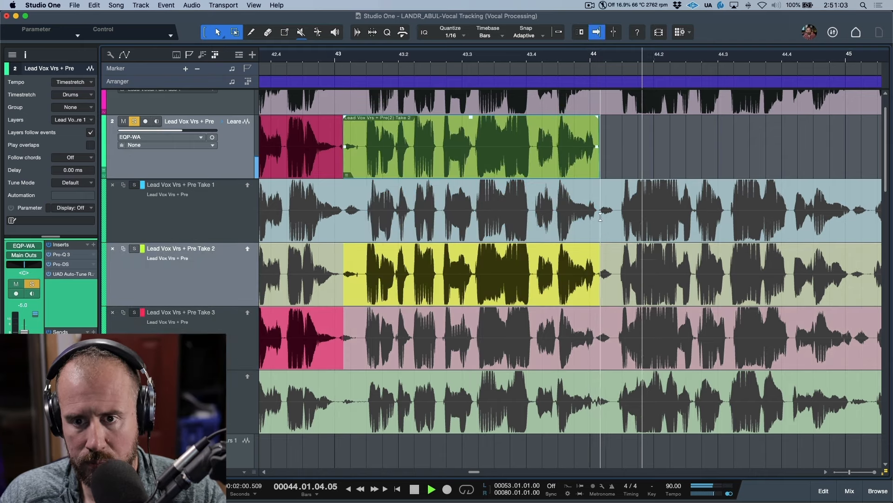
key("space")
left_click(507, 405)
key("space")
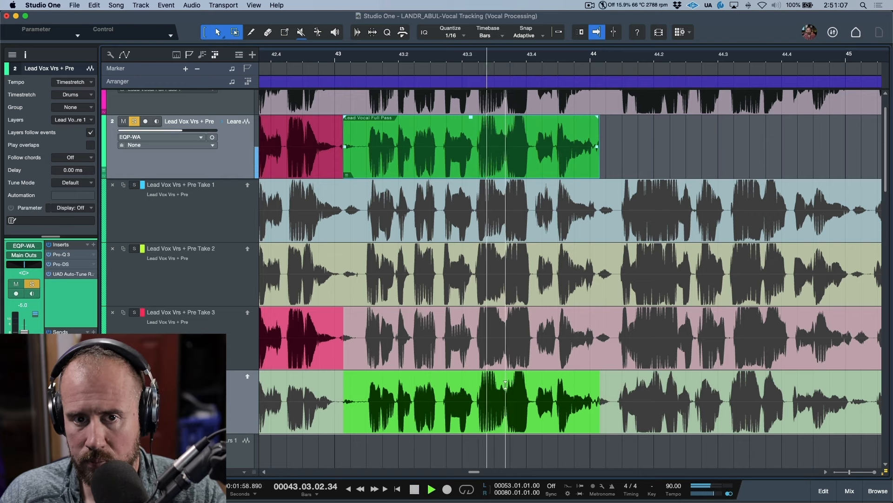
key("space")
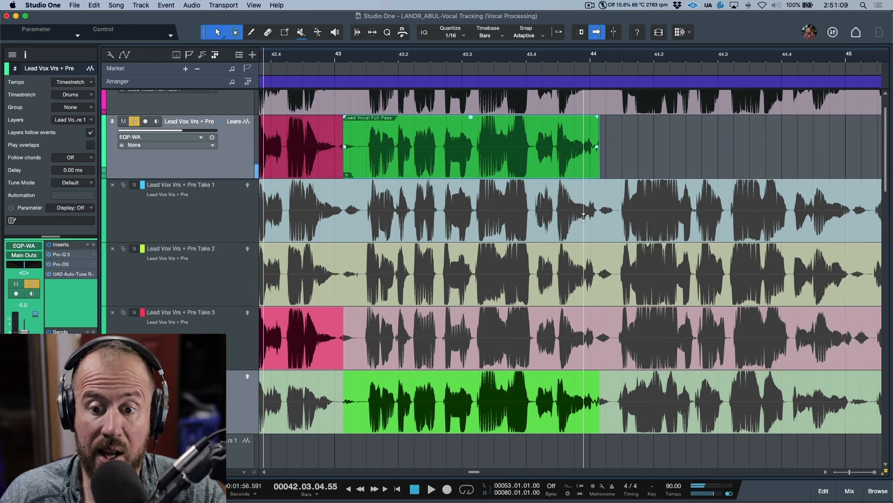
Extend the end of the Full Pass phrase further past bar 44 and move its start edit earlier, closer to bar 43
left_click_drag(599, 168, 613, 169)
scroll(391, 154, "left", 5)
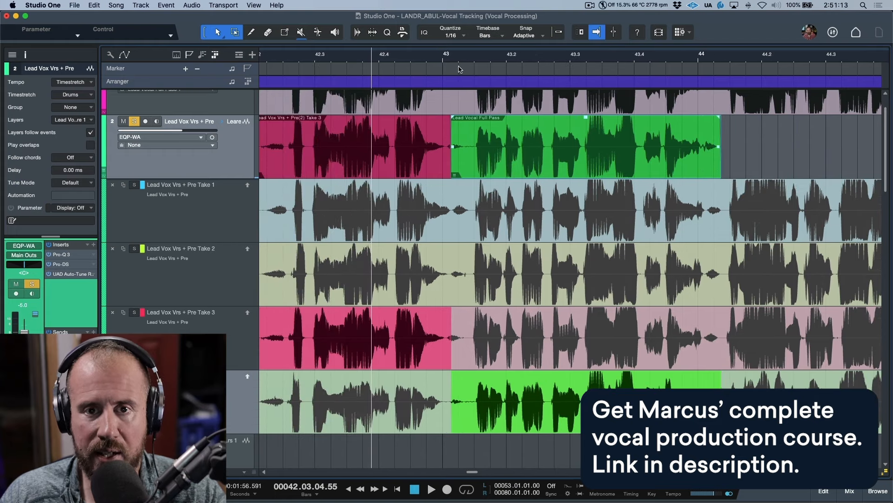
scroll(446, 56, "up", 5)
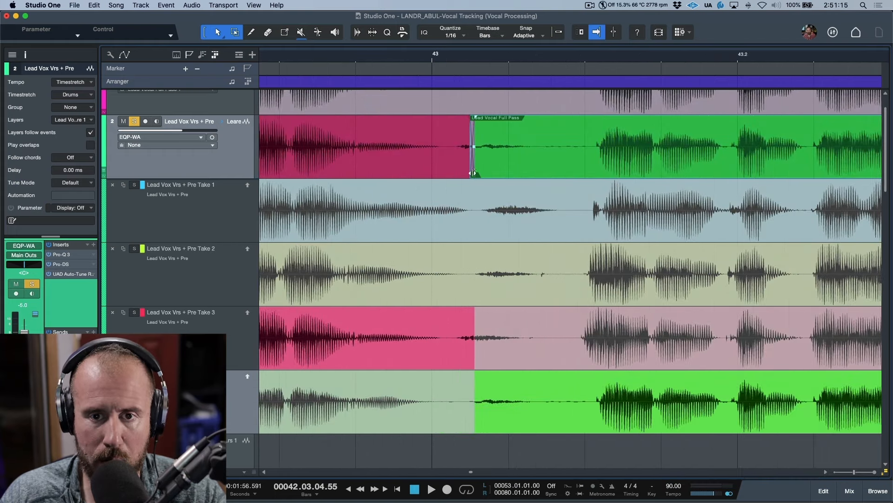
left_click_drag(465, 170, 448, 164)
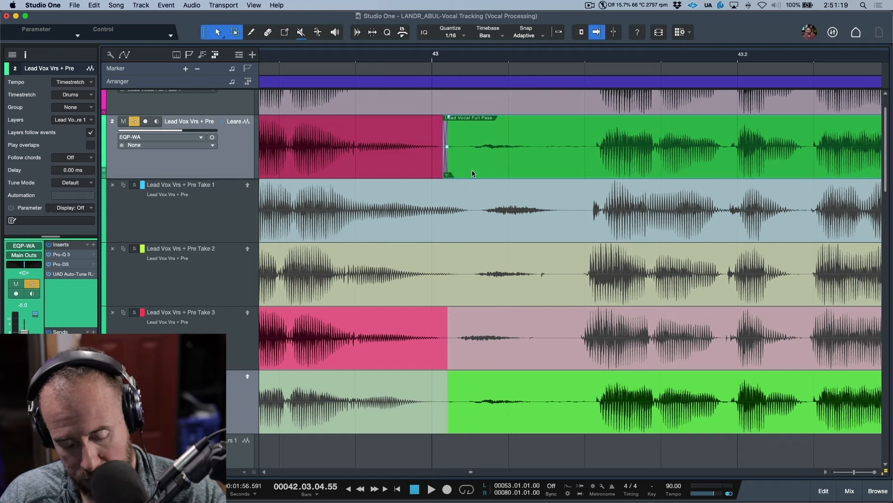
scroll(471, 170, "down", 8)
scroll(495, 169, "up", 3)
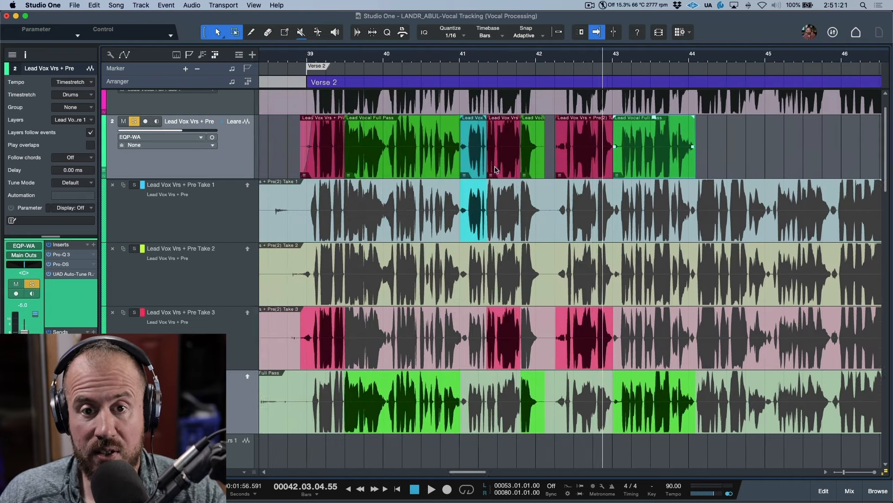
Play back the assembled Verse 2 comp from just before bar 39 to past bar 40
scroll(495, 169, "left", 3)
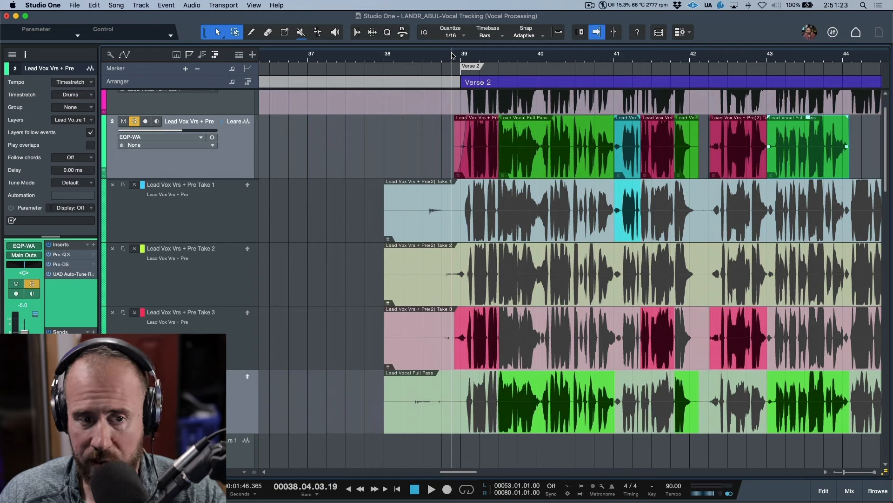
key("space")
scroll(547, 135, "right", 2)
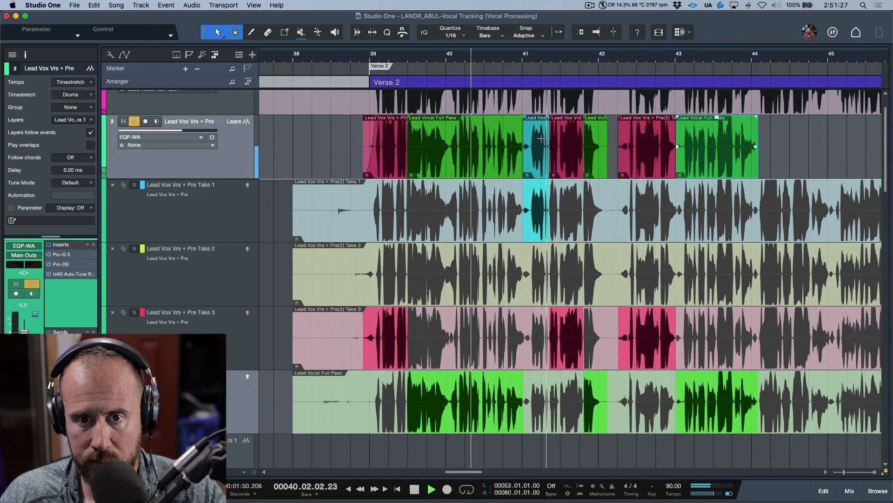
key("space")
Cut the noise between the Full Pass phrases just after bar 40 and add a fade-out of about 20 ms before the gap
scroll(450, 60, "up", 10)
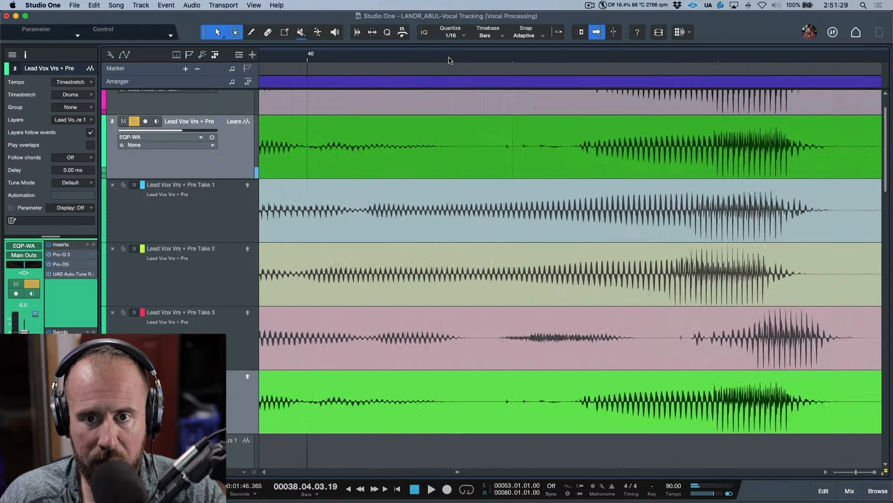
scroll(450, 60, "up", 3)
left_click_drag(471, 135, 515, 135)
key("Delete")
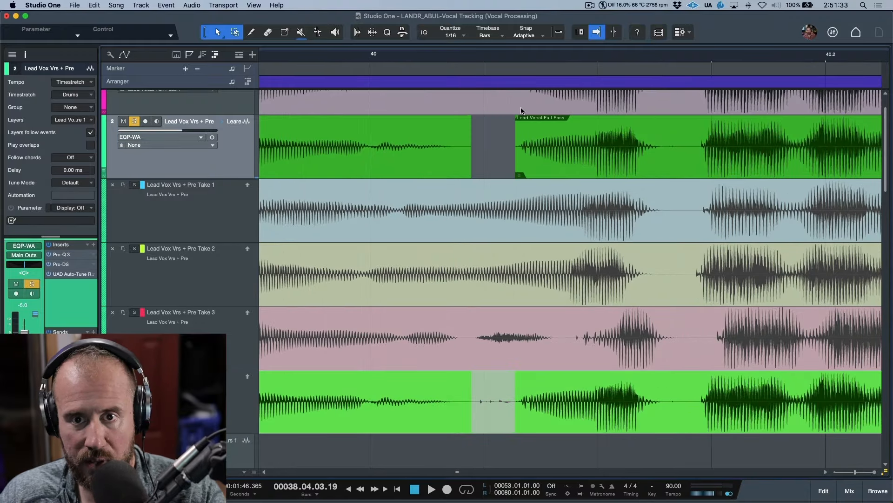
left_click_drag(470, 123, 455, 122)
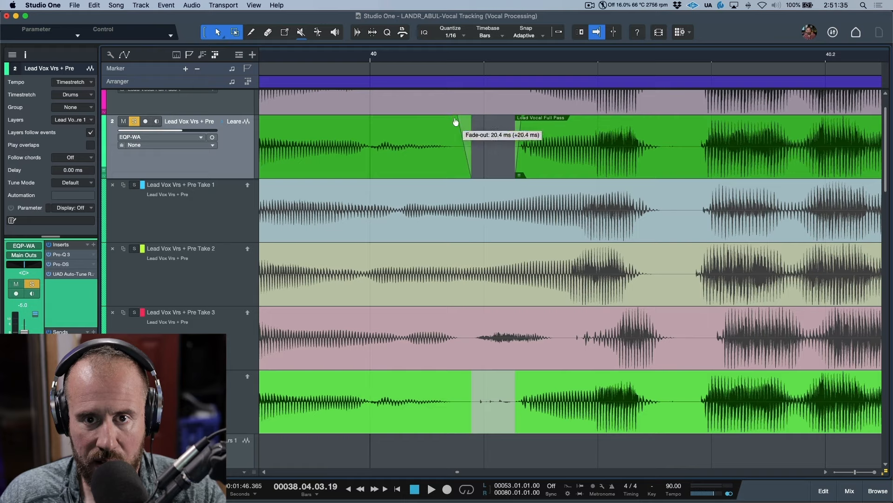
Play the comp from just before bar 39 to past bar 41 to check the edit after bar 40
key("w")
key("w")
key("w")
key("w")
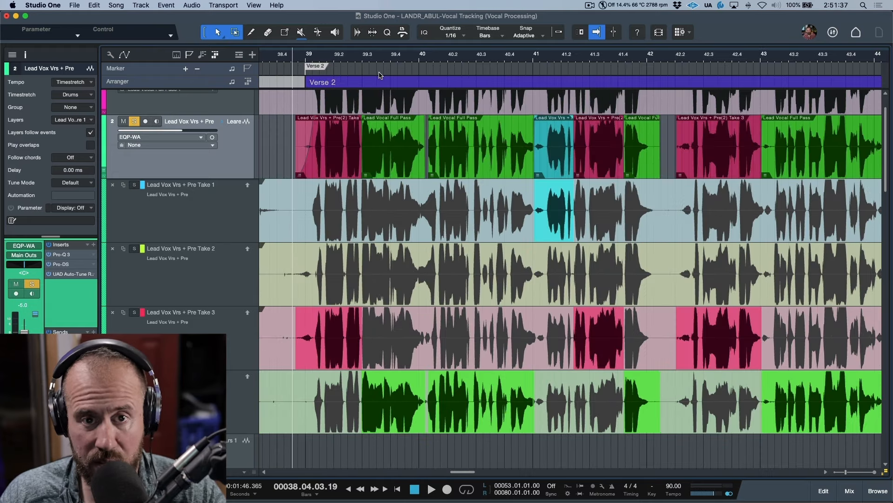
key("space")
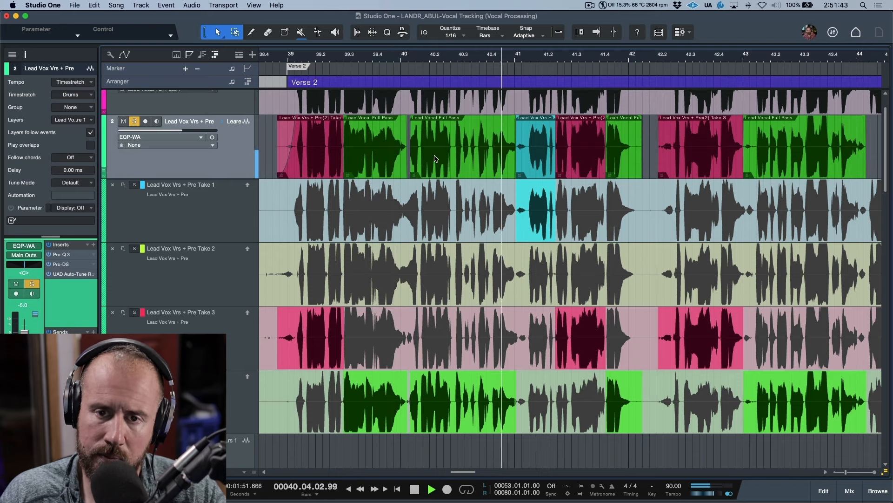
scroll(435, 158, "right", 2)
key("space")
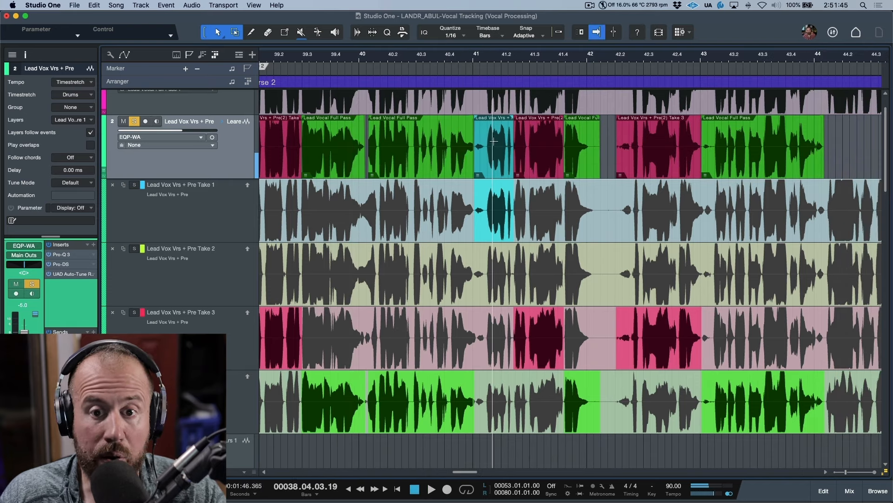
Audition Takes 1, 2 and 3 for the short phrase starting at bar 41, and choose Take 3
left_click(496, 259)
scroll(500, 209, "left", 2)
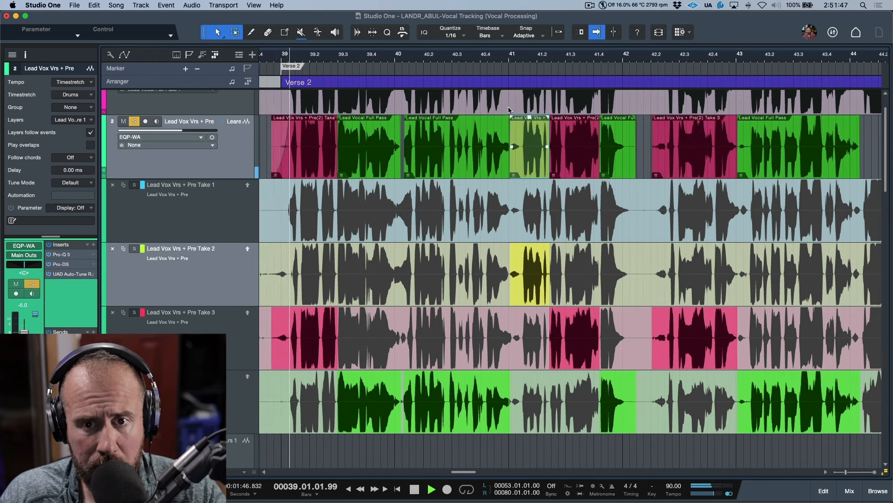
key("space")
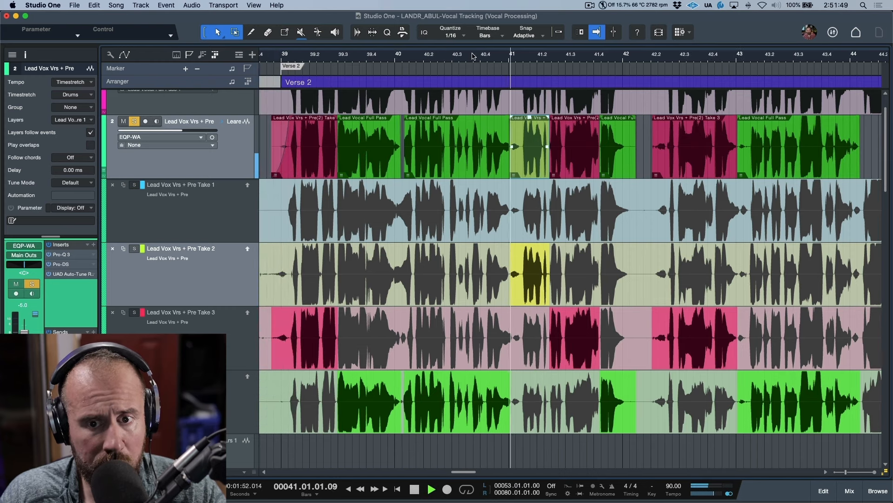
key("space")
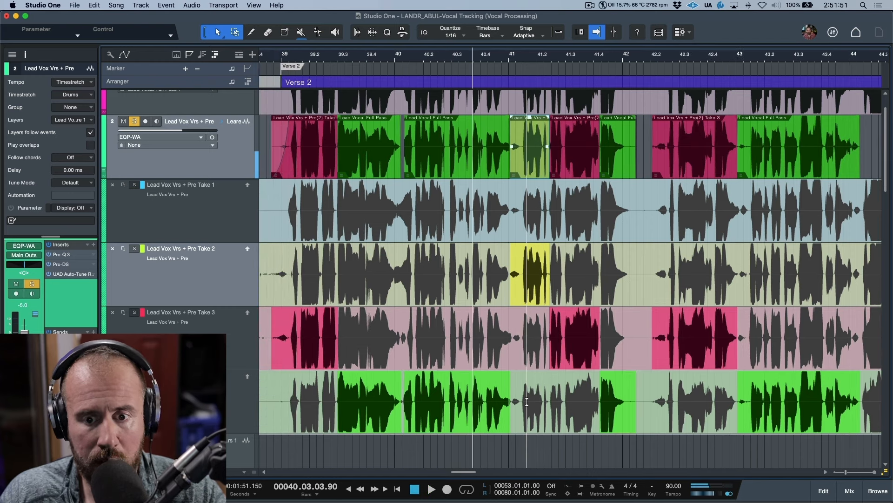
left_click(530, 359)
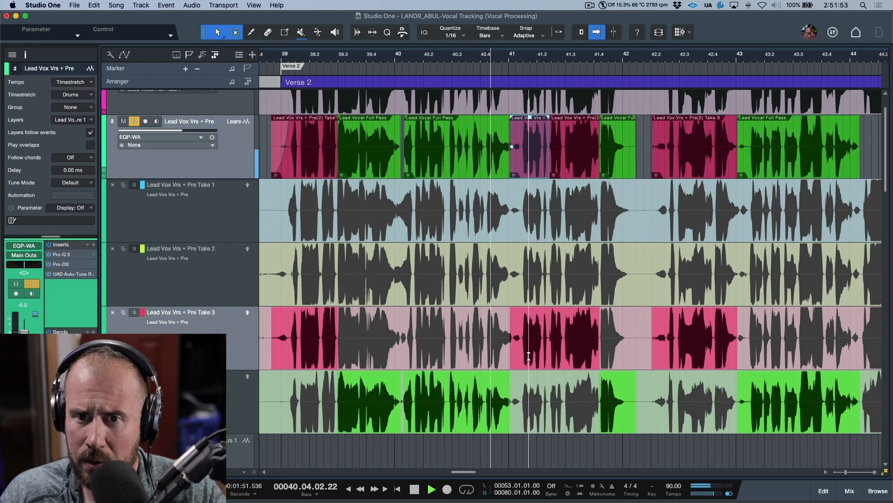
left_click(534, 231)
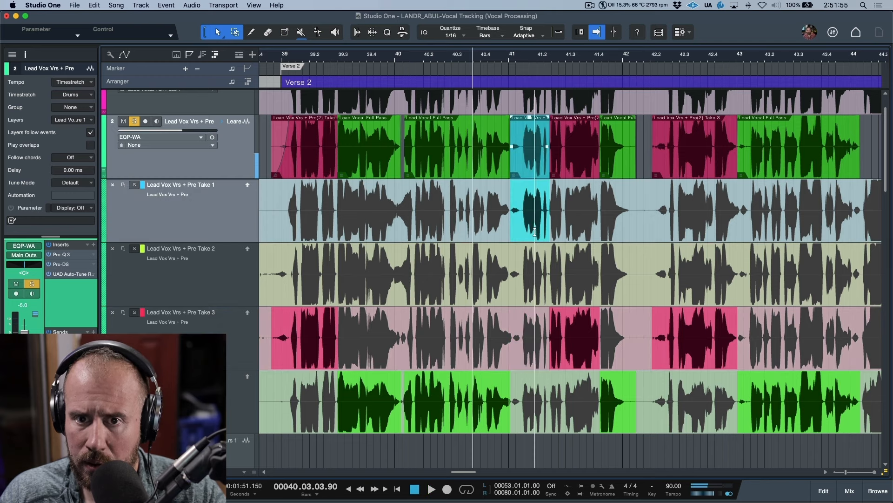
left_click(534, 269)
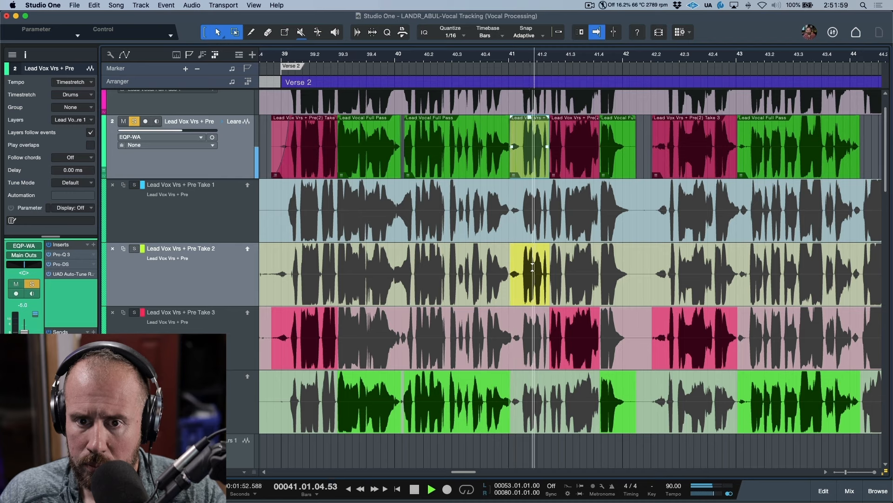
key("space")
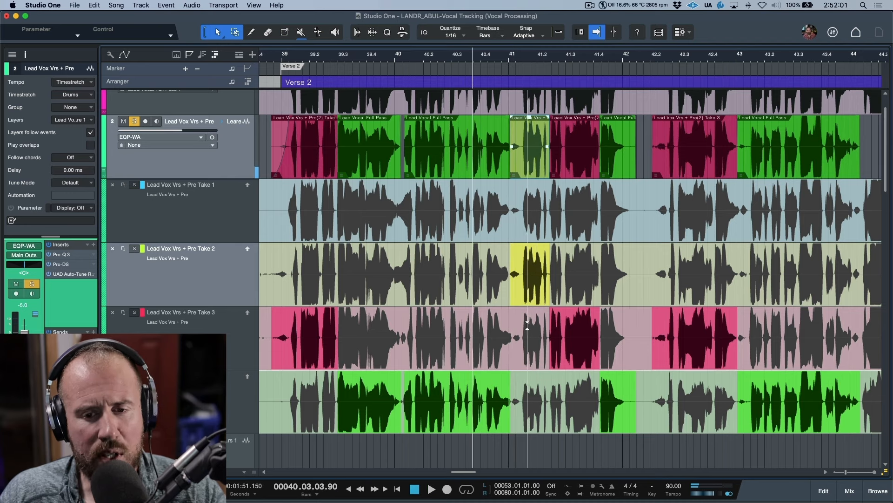
left_click(529, 326)
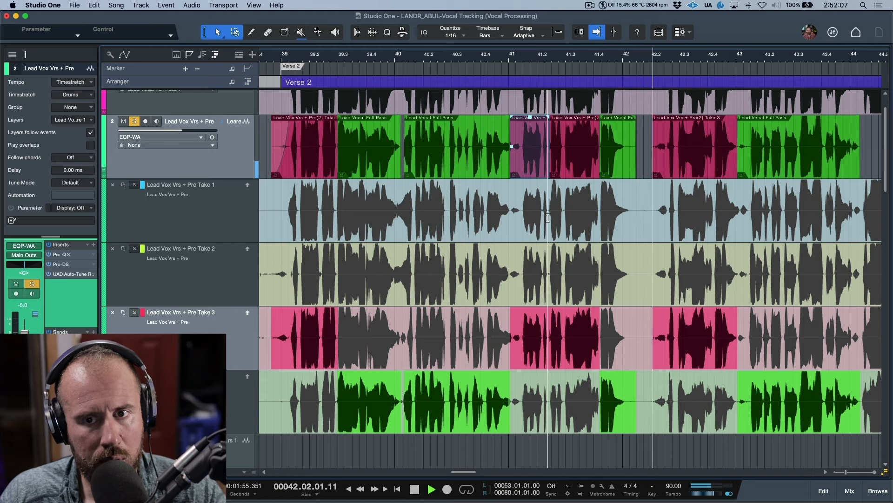
Listen through the rest of the comp up to the end of the Full Pass phrase near bar 44
scroll(545, 223, "right", 5)
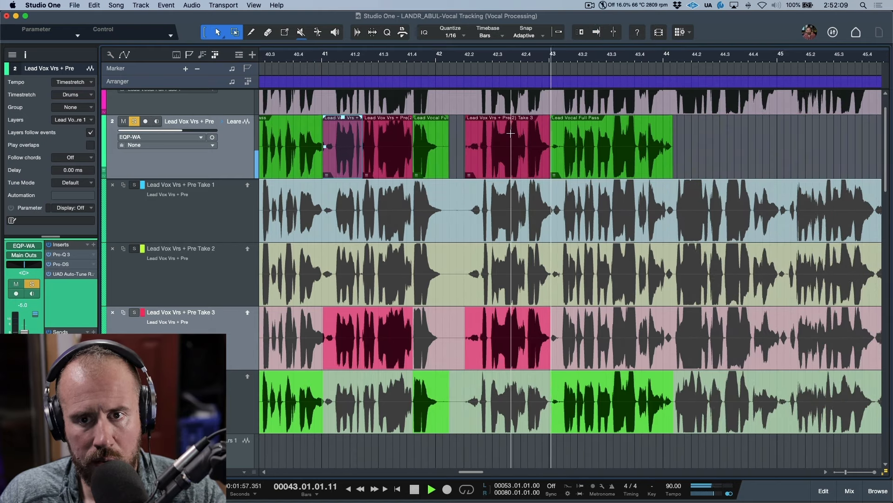
scroll(512, 140, "right", 4)
scroll(511, 133, "right", 2)
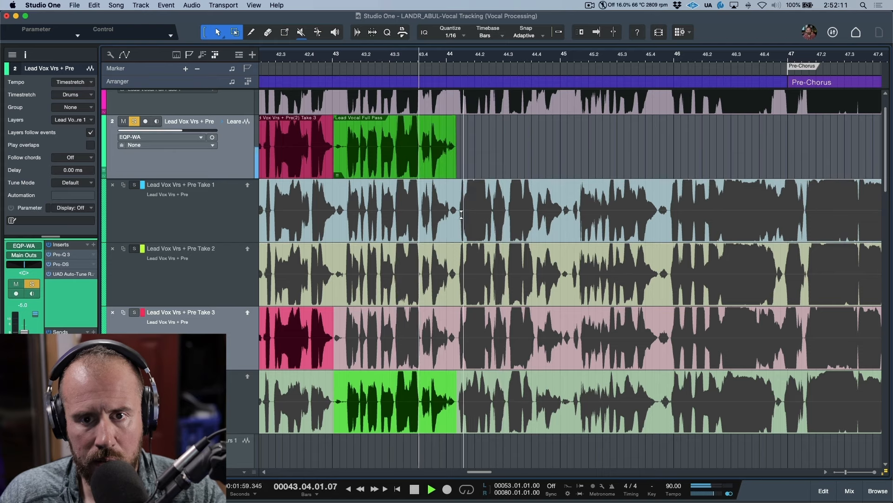
key("space")
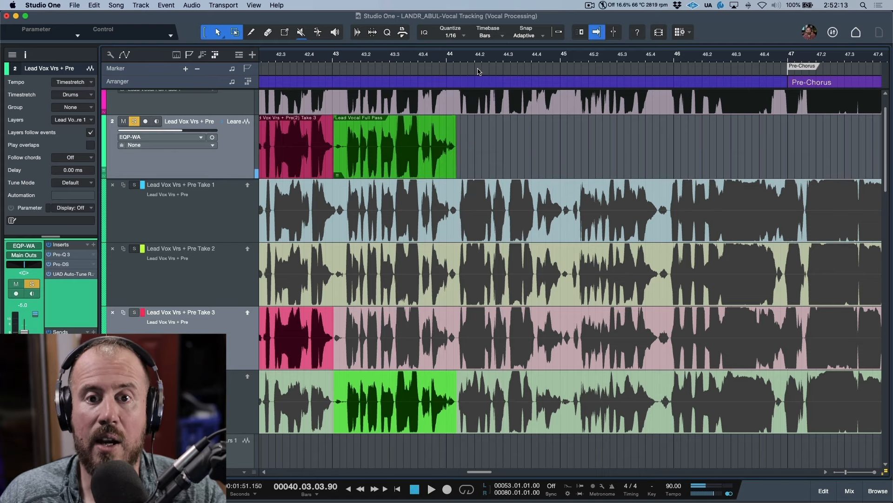
Extend the Full Pass phrase end slightly further past bar 44 and comp the following phrase up to bar 45 from Take 1
scroll(464, 57, "up", 5)
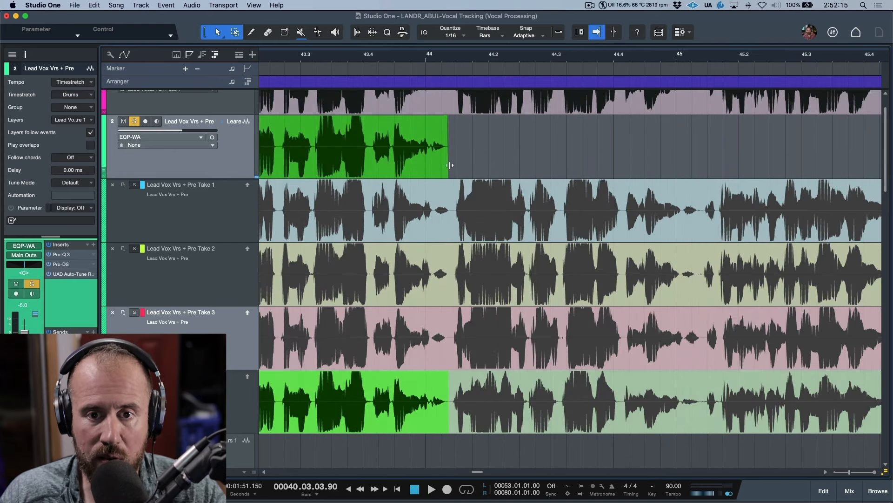
left_click_drag(449, 165, 457, 165)
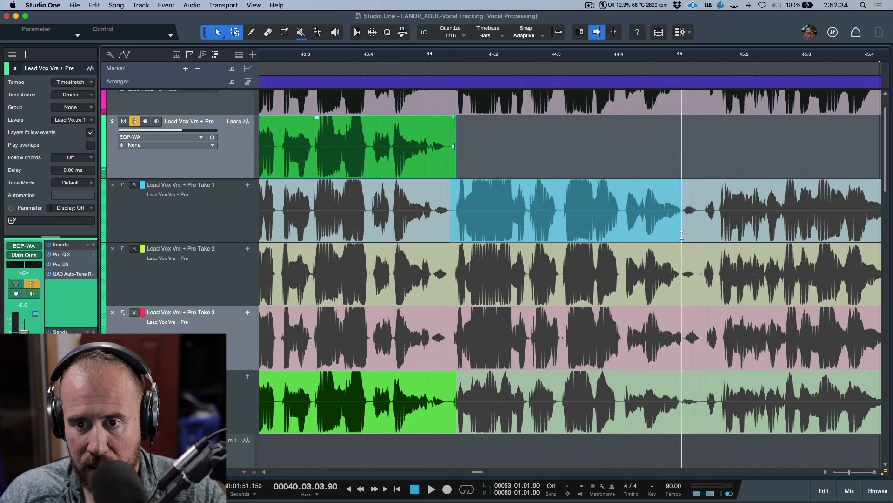
left_click(682, 234)
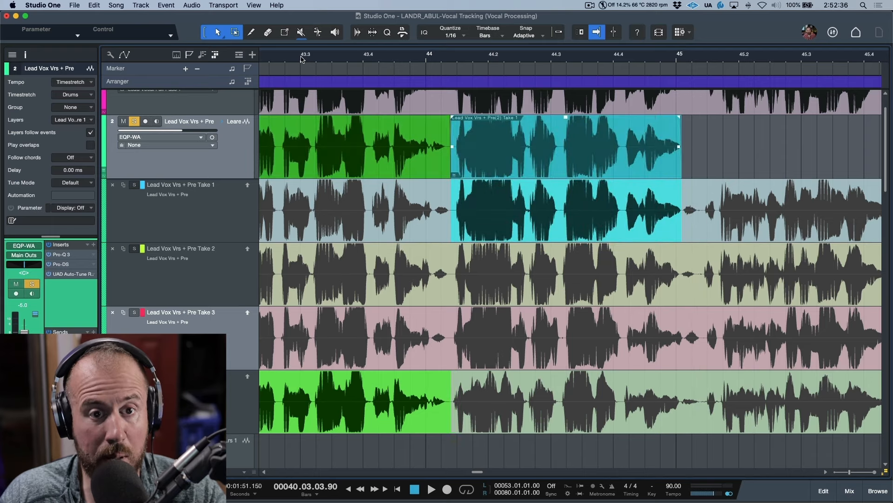
Audition Takes 1, 2 and 3 for the phrase between bars 44 and 45, leaving Take 3 selected
key("space")
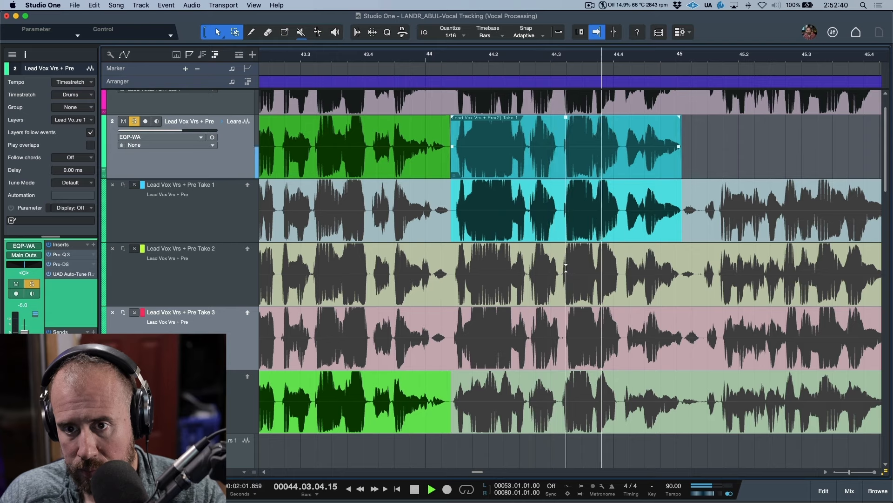
left_click(568, 284)
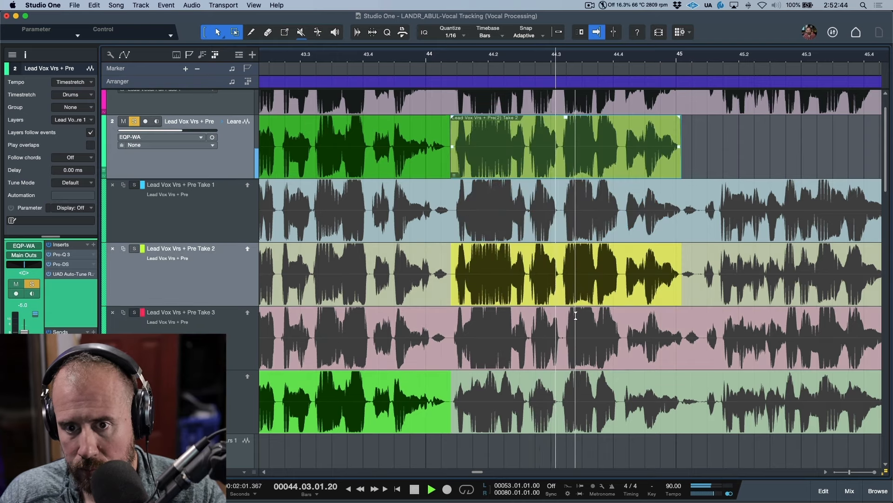
key("space")
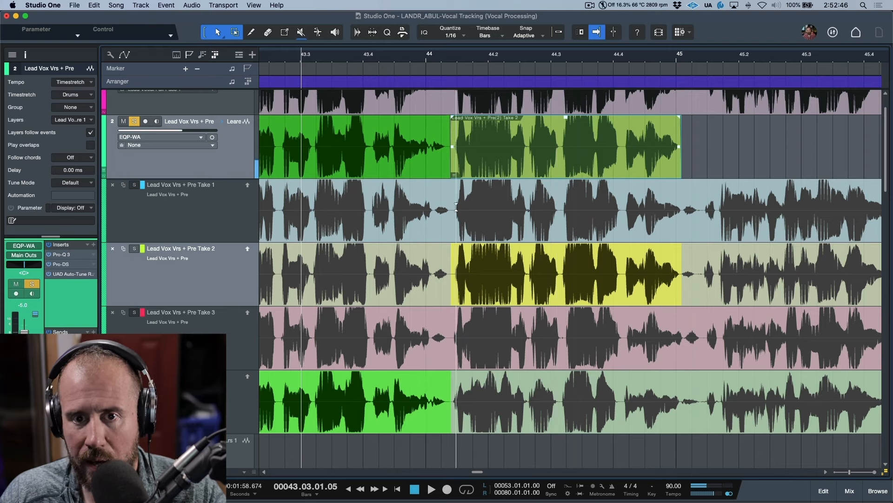
left_click(533, 342)
key("space")
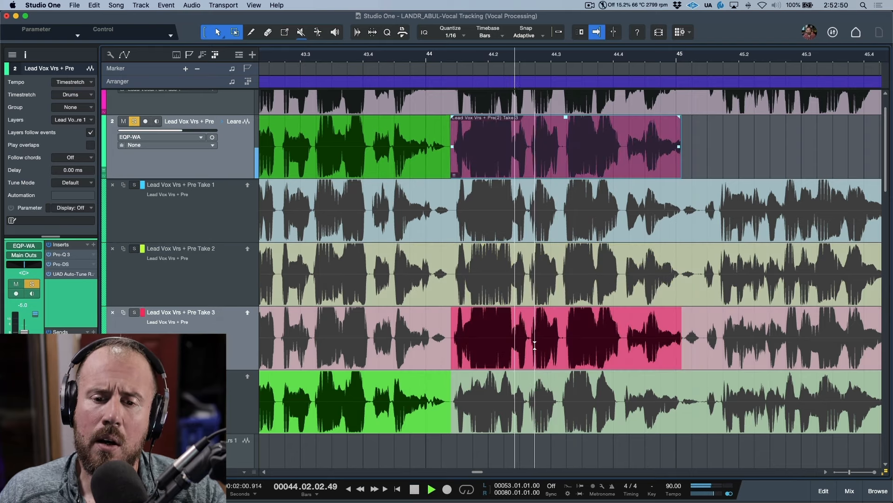
key("space")
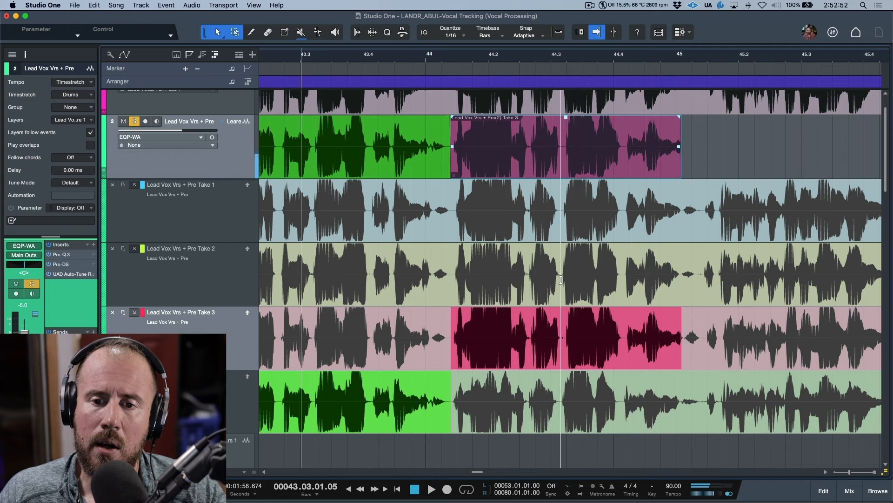
Comp the second half of the phrase from Take 2, from about 44.3 to just past bar 45, and audition the transition
left_click_drag(562, 280, 700, 281)
key("space")
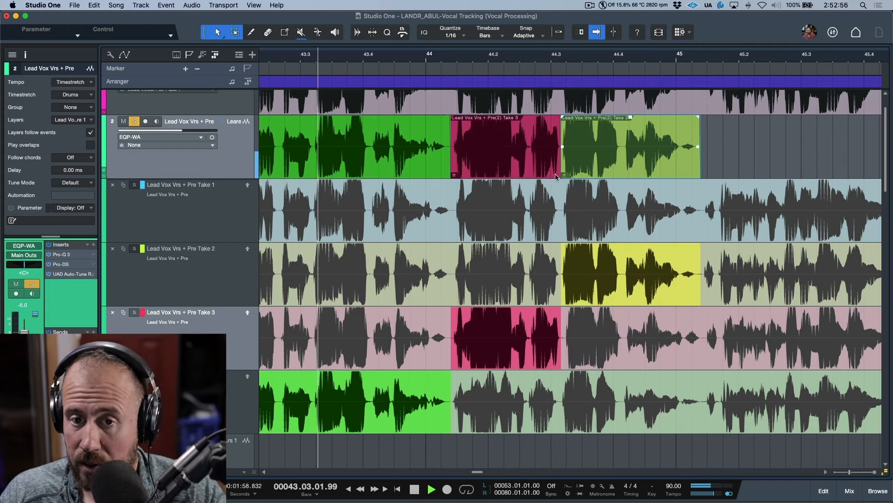
scroll(558, 181, "right", 1)
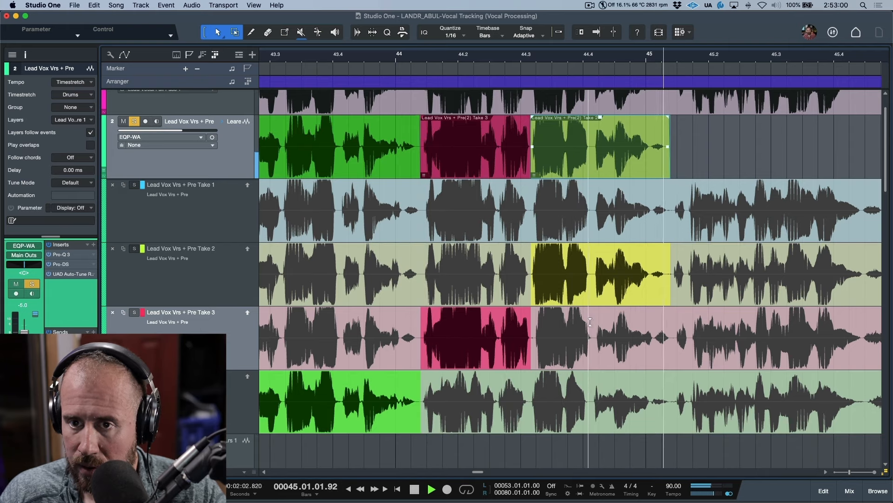
key("space")
Review the arrangement's editing options, including the crosshair cursor for tools setting
scroll(665, 211, "right", 7)
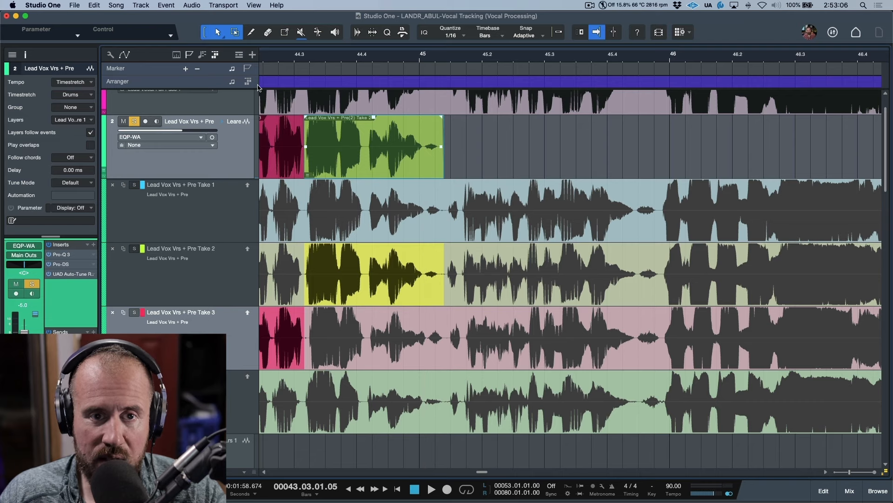
left_click(110, 55)
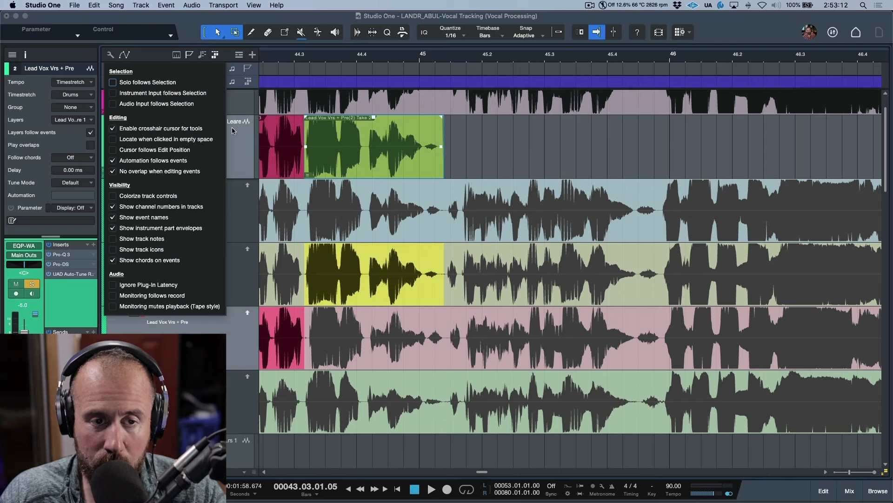
left_click(525, 150)
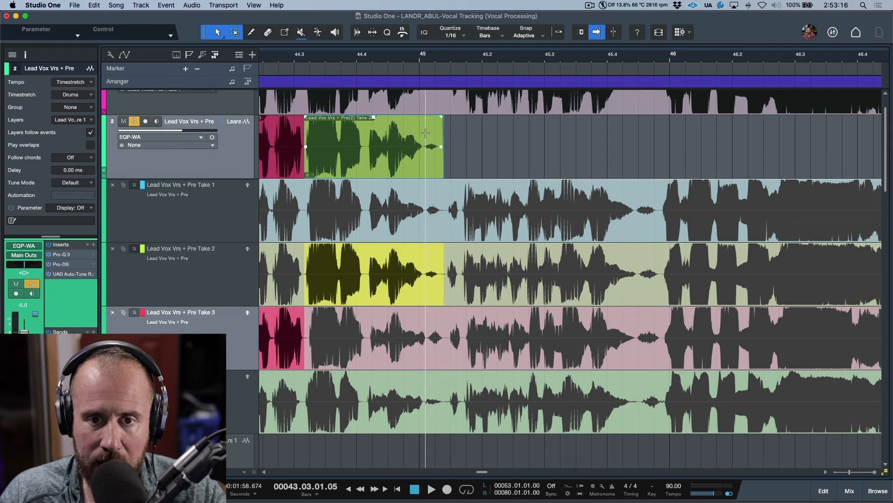
Comp the phrase from just after bar 45 to just before bar 46 from Take 1 and audition it
left_click_drag(423, 57, 425, 116)
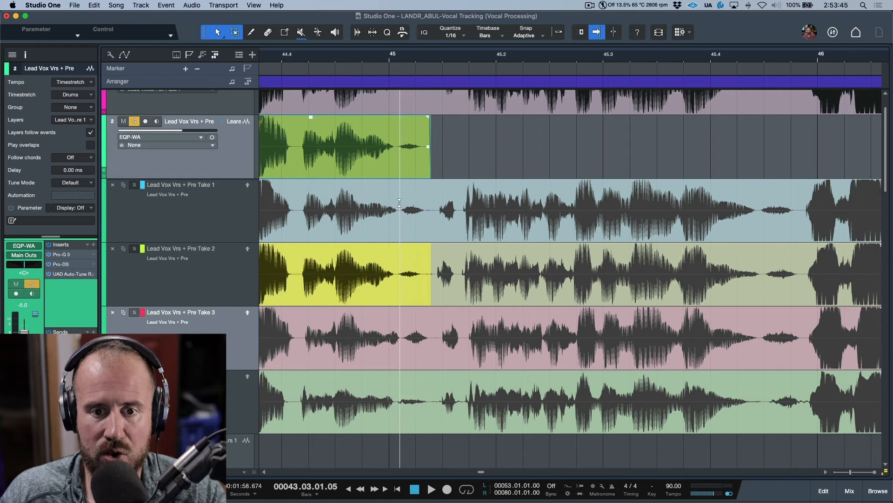
left_click_drag(398, 203, 801, 205)
key("space")
scroll(692, 199, "right", 3)
key("w")
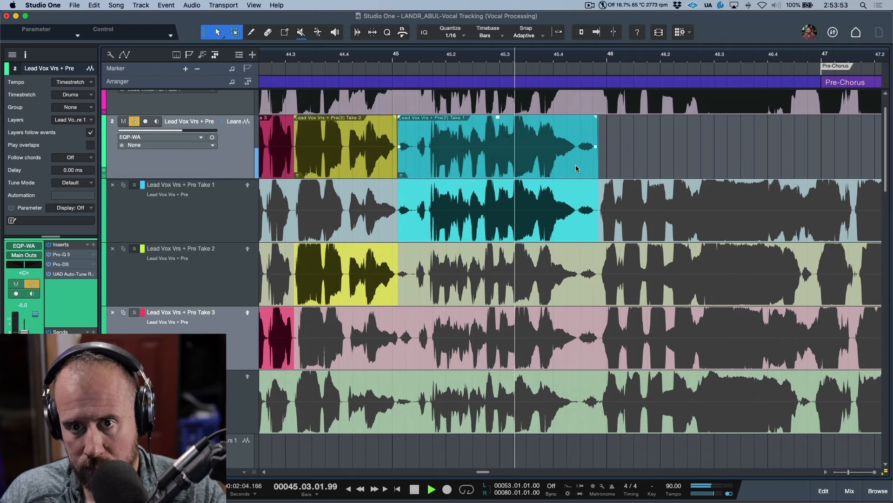
key("f")
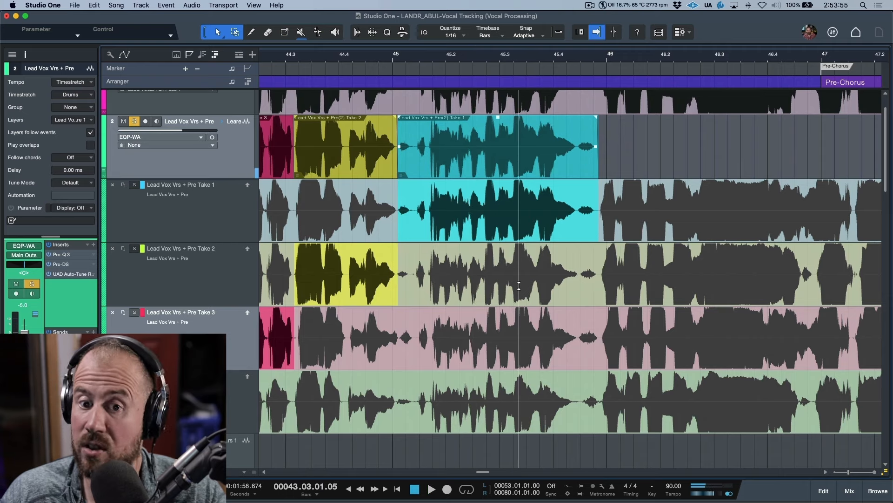
Audition Take 3 and the full pass layer for the phrase from just after bar 45 to bar 46, leaving the full pass selected
left_click(505, 336)
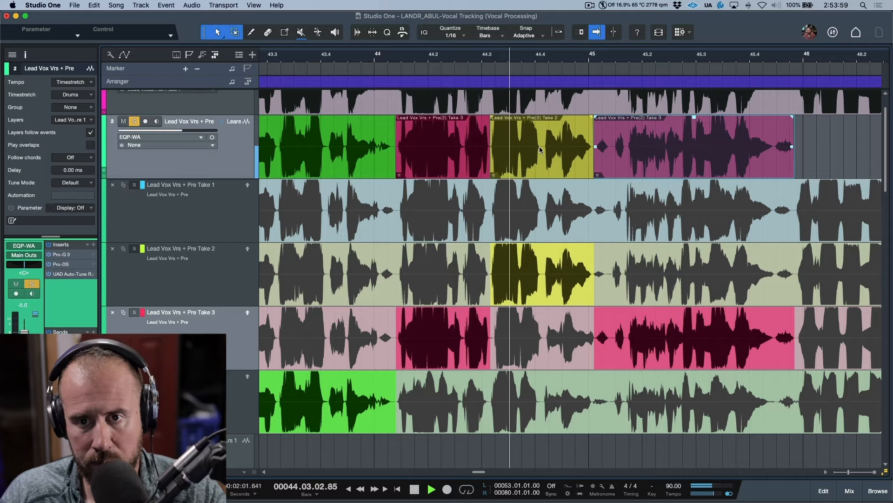
key("f")
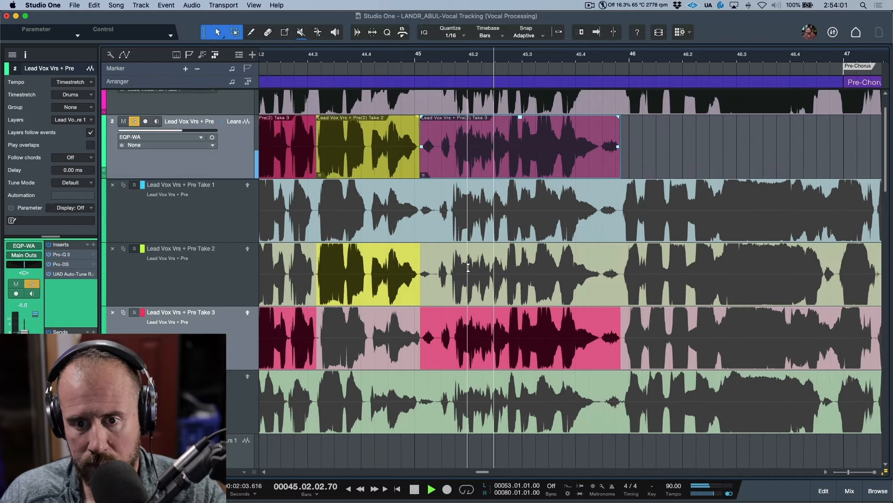
key("f")
key("space")
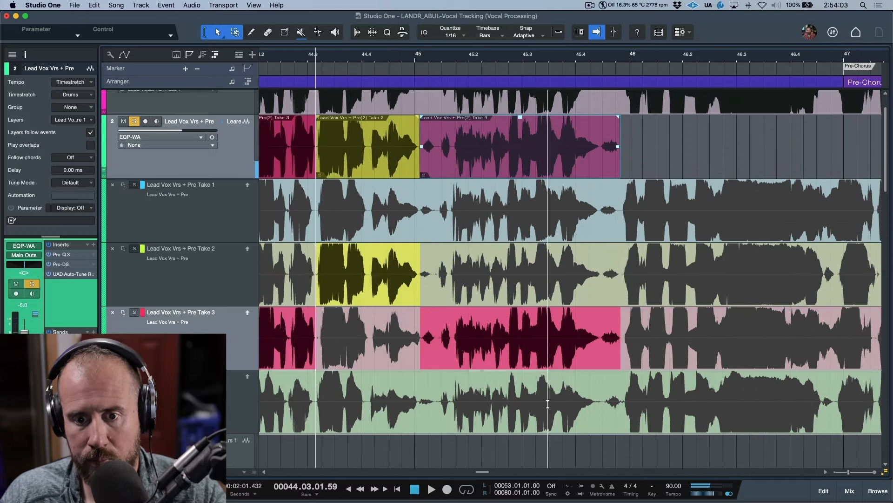
left_click(548, 404)
key("space")
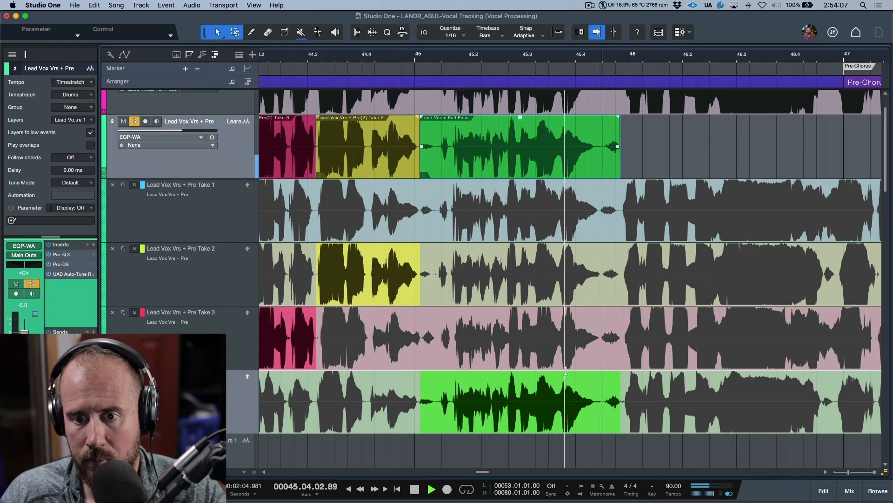
key("space")
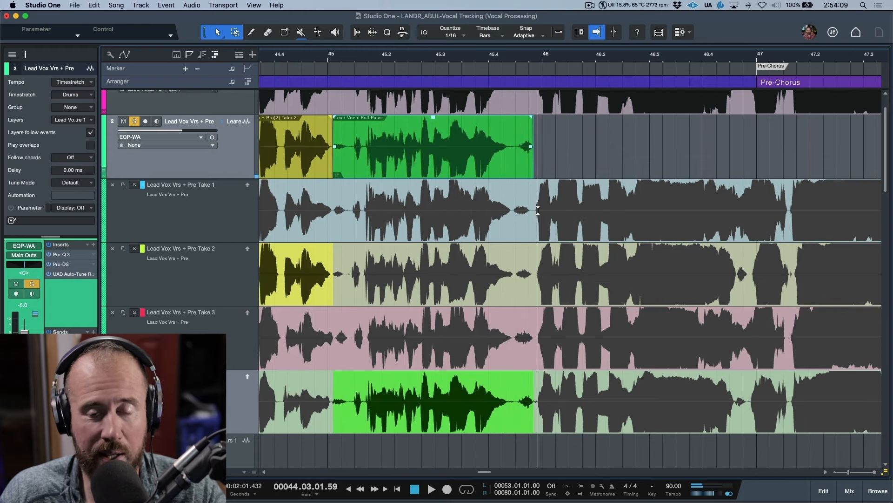
Extend the comped full pass event to just past bar 47 and audition it from about 45.3
scroll(538, 210, "right", 5)
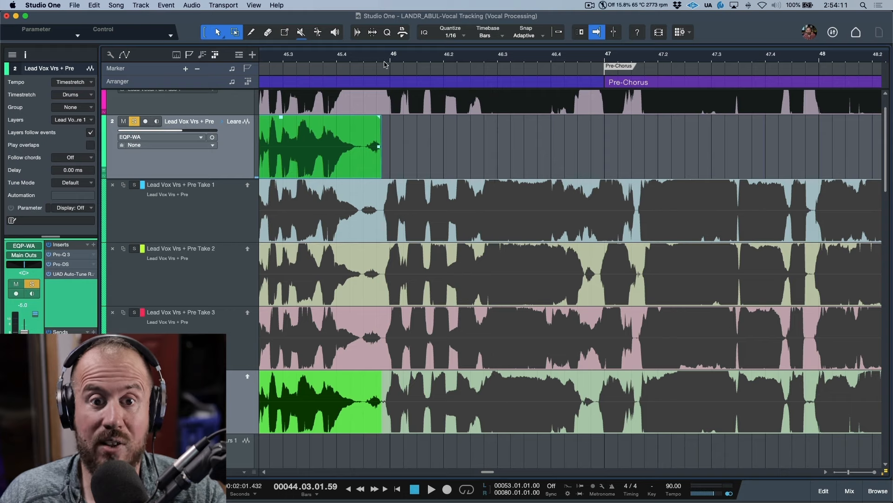
scroll(384, 64, "up", 5)
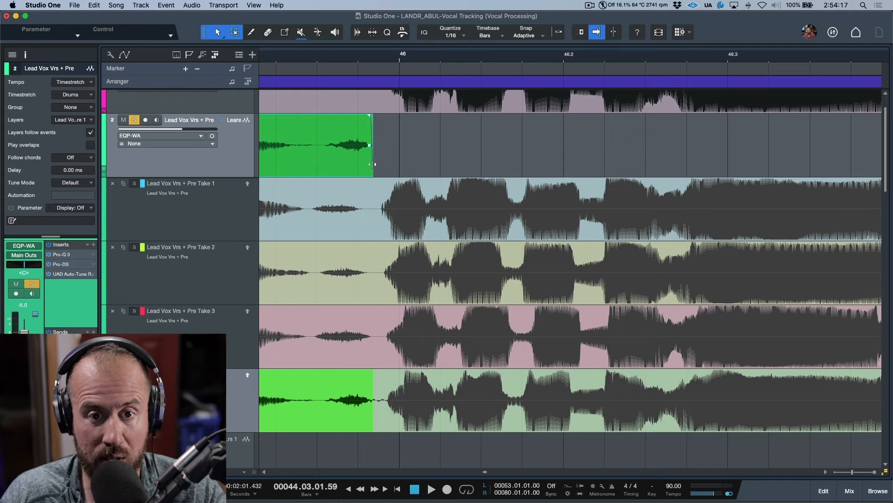
left_click_drag(374, 163, 619, 163)
scroll(474, 167, "down", 5)
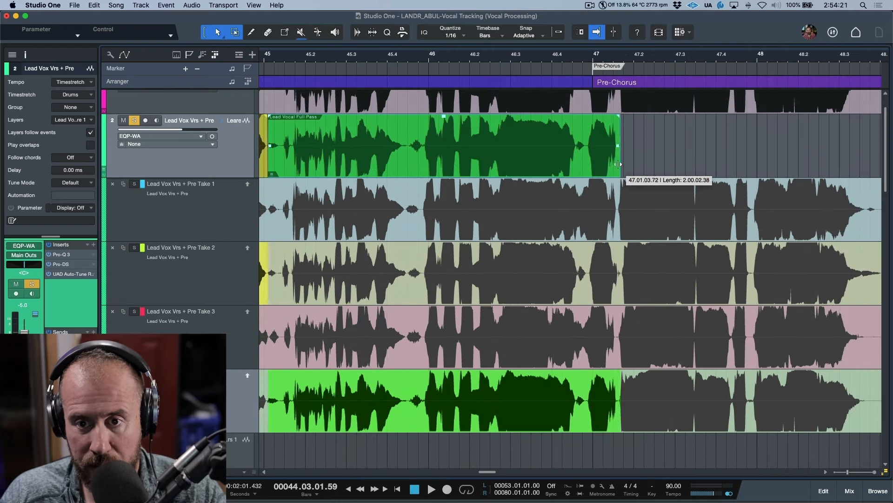
left_click(377, 60)
key("space")
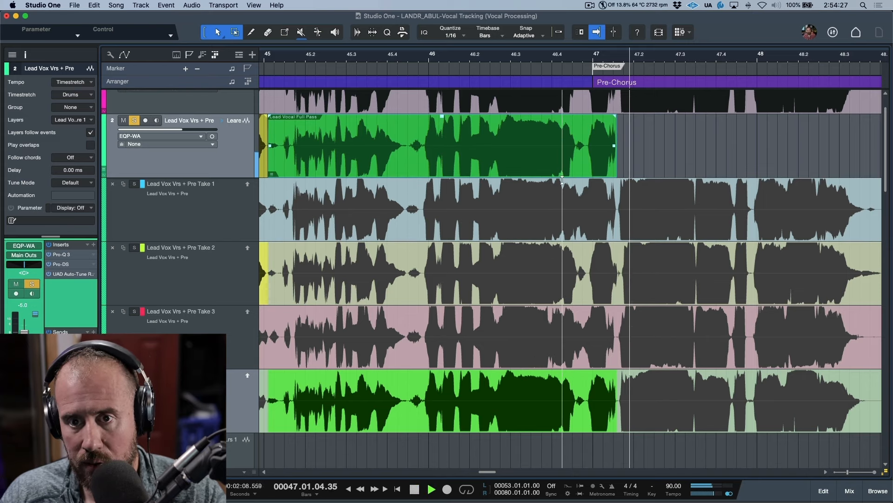
key("space")
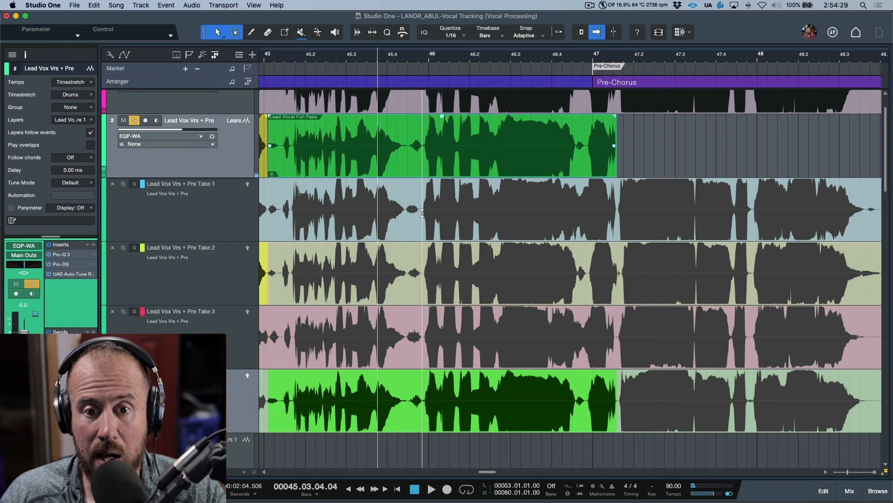
Comp the phrase from just after bar 47 to just before bar 48 from Take 1 and audition it with a short lead-in
scroll(536, 224, "right", 3)
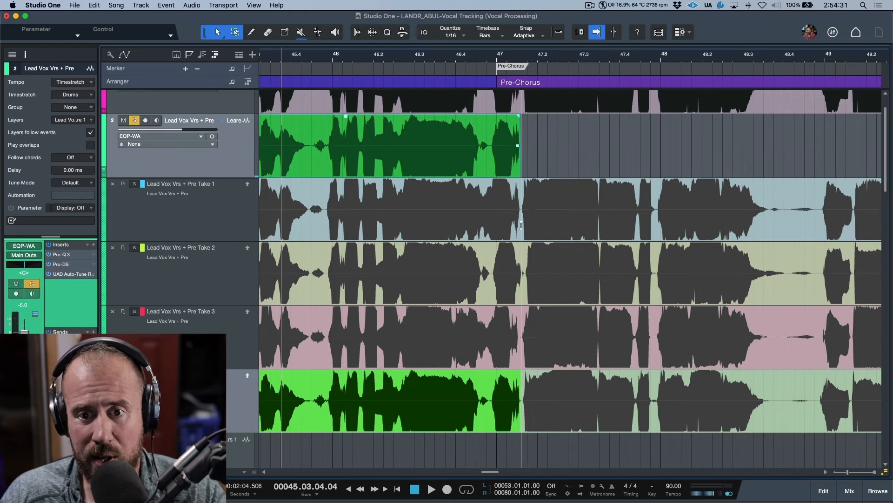
left_click_drag(521, 226, 656, 227)
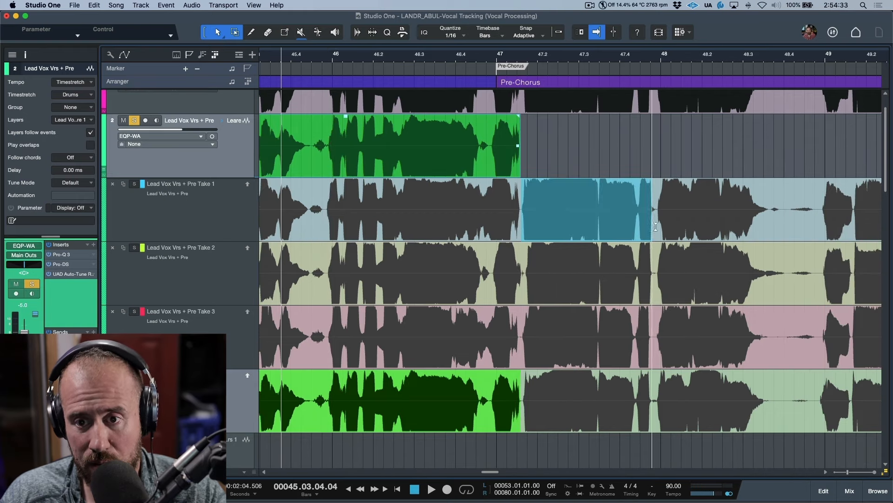
key("space")
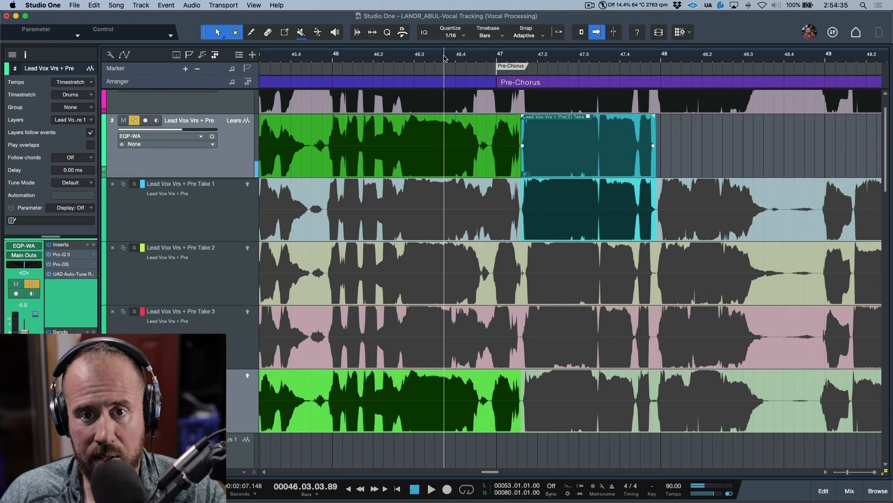
key("space")
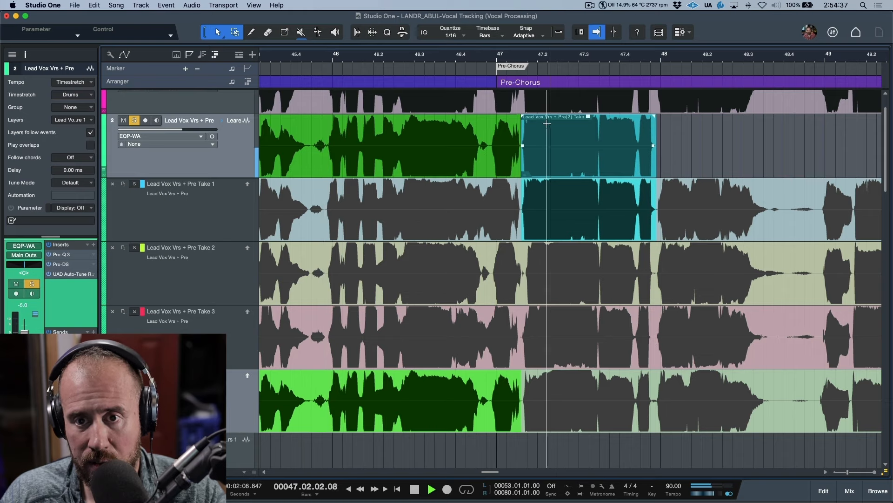
key("space")
left_click(445, 56)
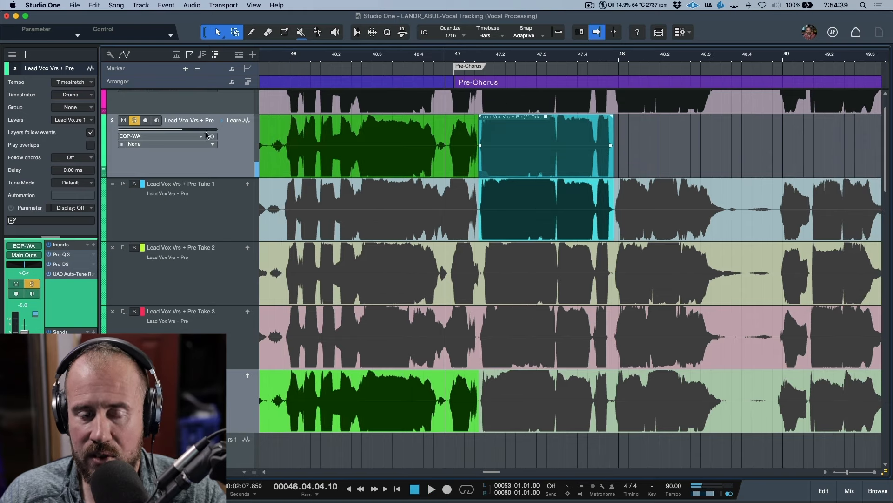
key("space")
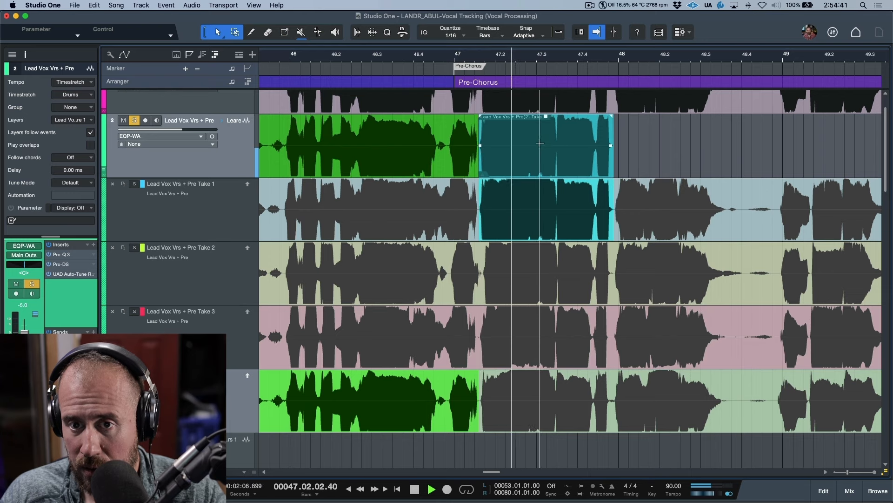
key("space")
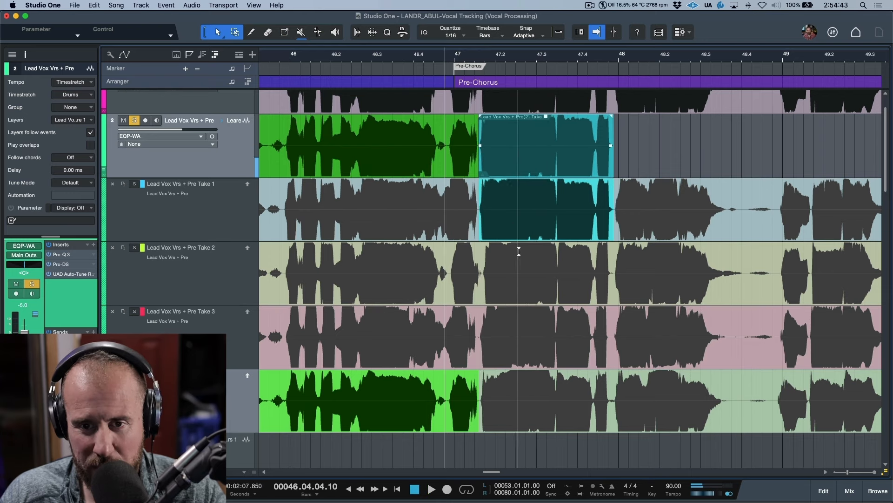
Check the UAD Auto-Tune Realtime Advanced insert on the lead vocal during playback, then bypass the plug-in and replay the phrase
left_click(78, 275)
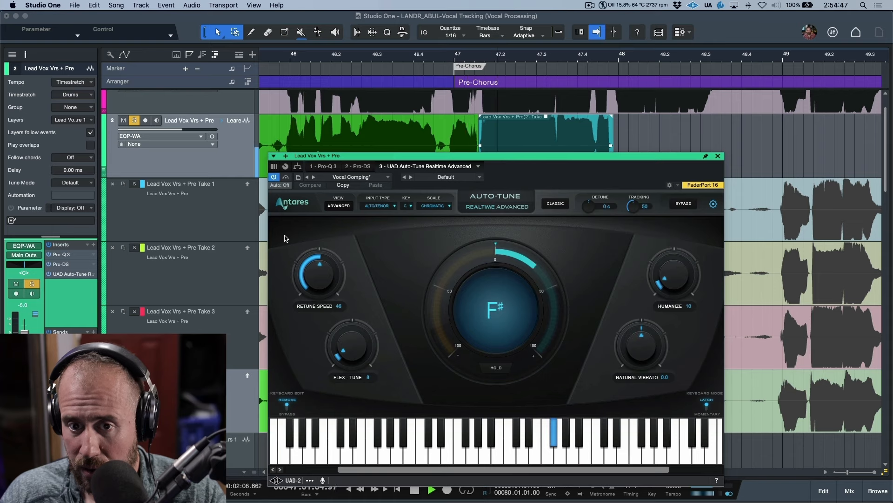
left_click(719, 158)
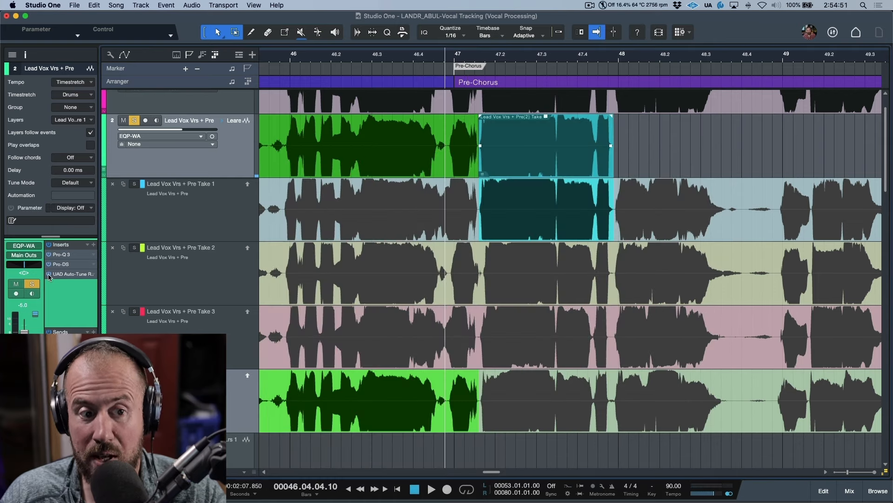
key("space")
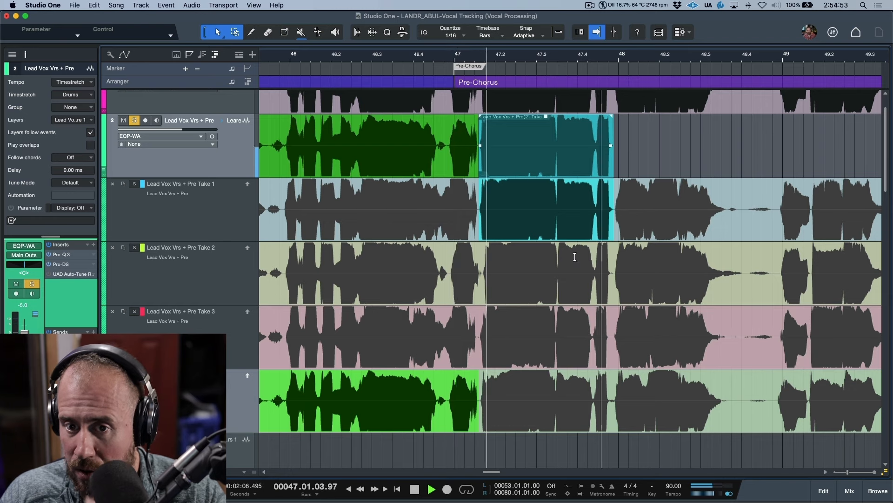
Audition Takes 2 and 3 for the phrase between bars 47 and 48, leaving Take 3 selected
left_click(564, 274)
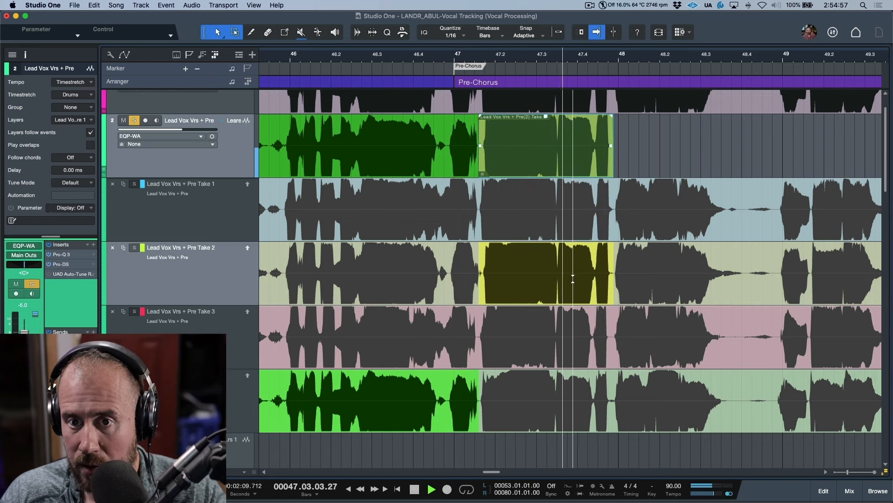
key("space")
left_click(572, 332)
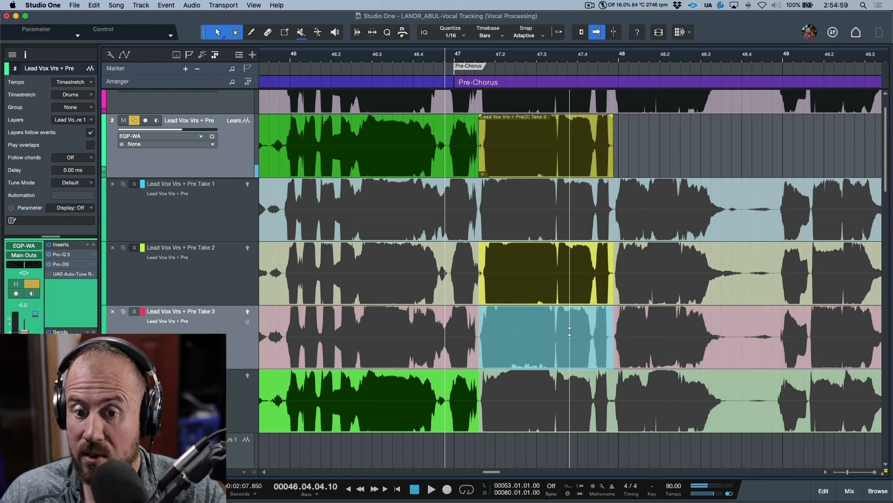
key("space")
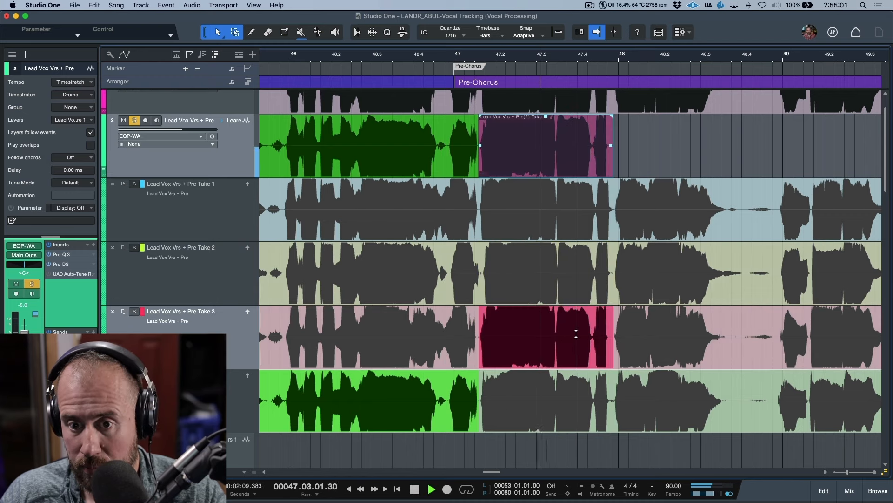
key("space")
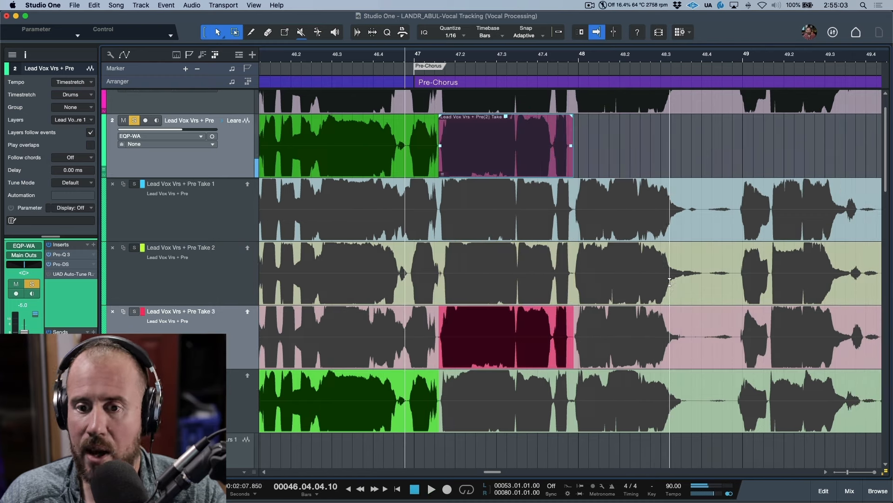
Comp the phrase from just before bar 48 to about 48.4 from Take 1 and audition the transition out of Take 3
left_click_drag(703, 215, 570, 227)
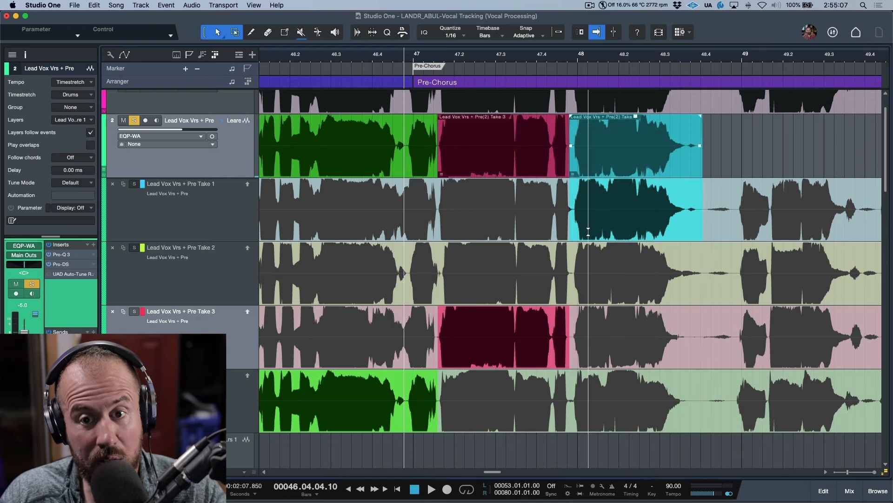
key("space")
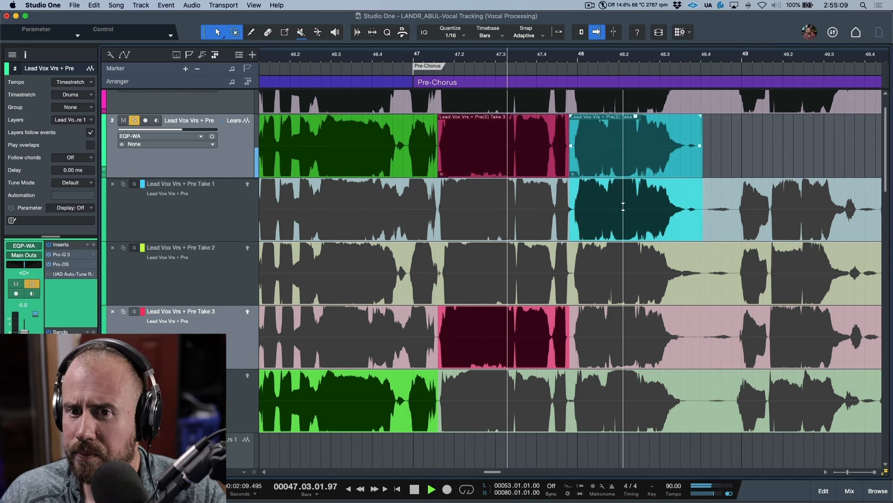
scroll(608, 207, "right", 4)
scroll(611, 207, "right", 1)
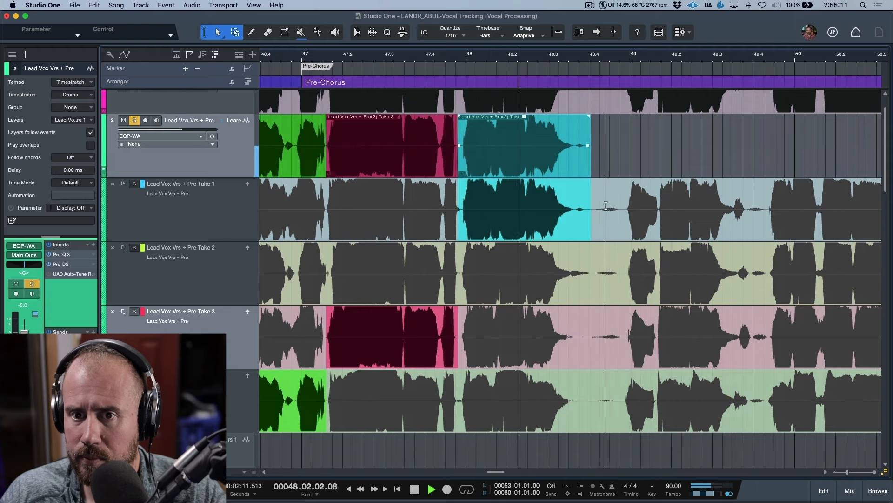
scroll(581, 212, "right", 2)
key("space")
key("f")
scroll(544, 246, "up", 1)
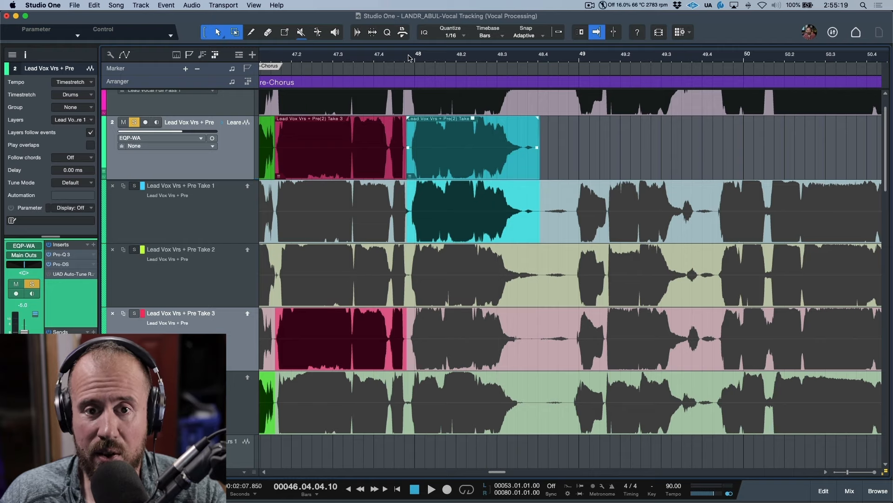
Move the edit point between Take 3 and Take 1 slightly closer to bar 48 and audition the transition
left_click_drag(409, 57, 411, 169)
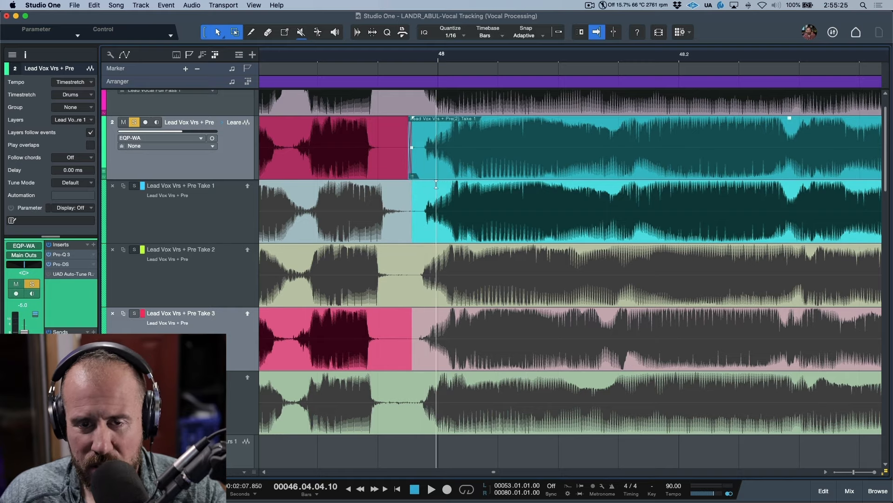
scroll(442, 56, "down", 5)
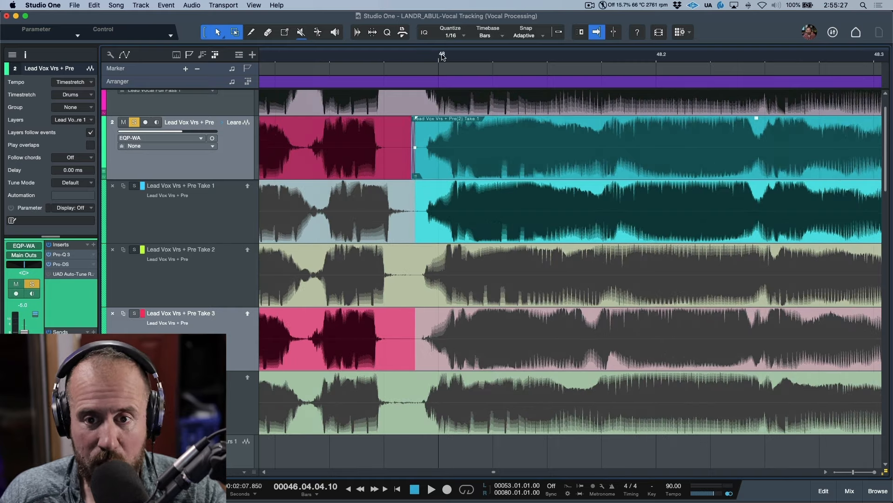
key("space")
scroll(490, 87, "right", 5)
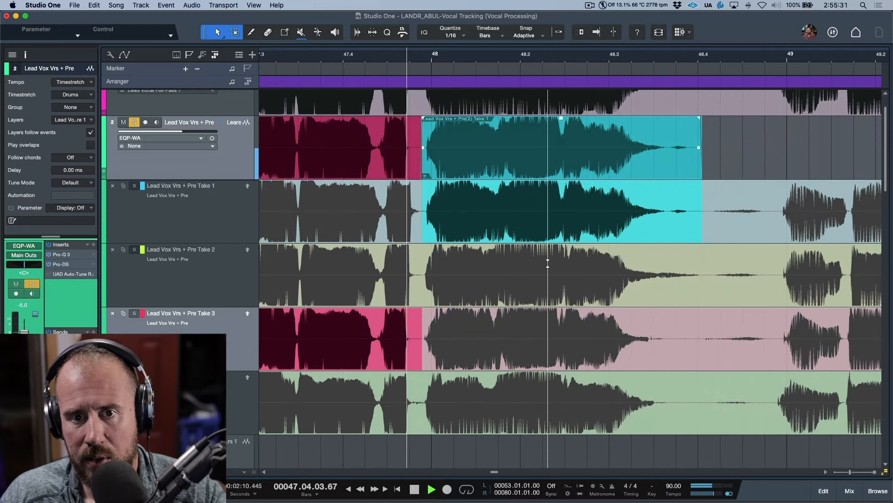
key("space")
key("f")
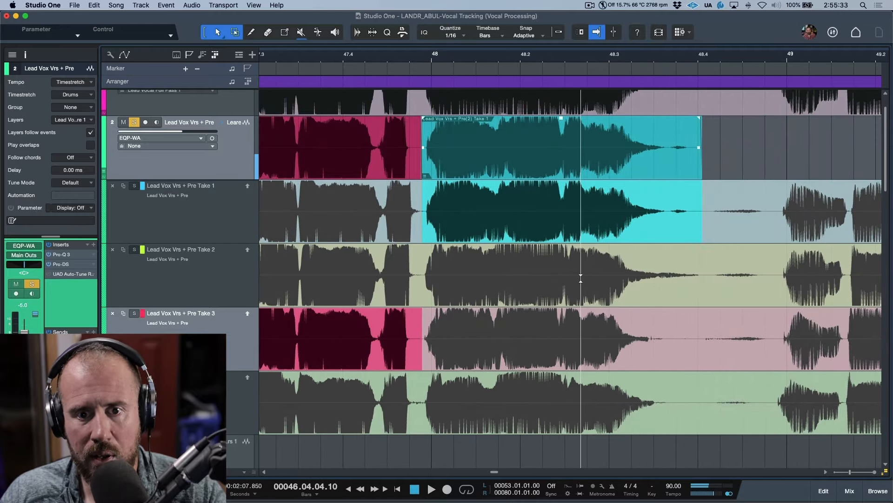
Audition Takes 2 and 3 for the phrase from just before bar 48 to about 48.4
left_click(577, 279)
key("space")
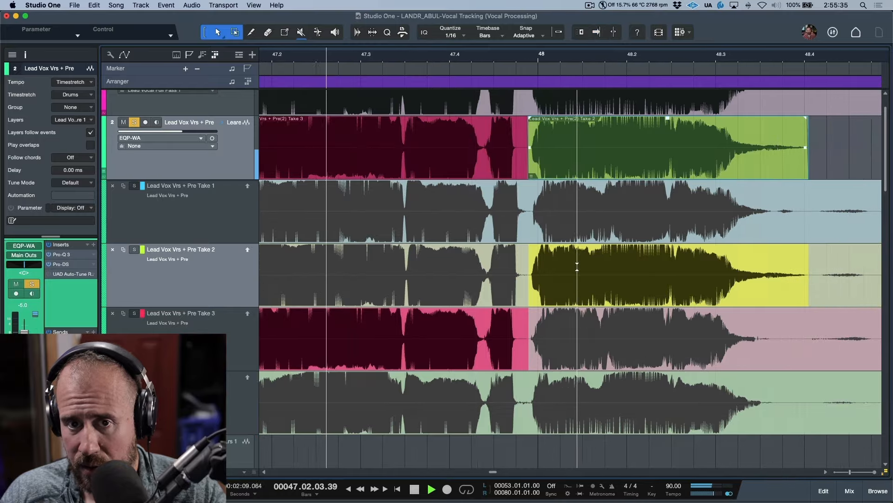
key("f")
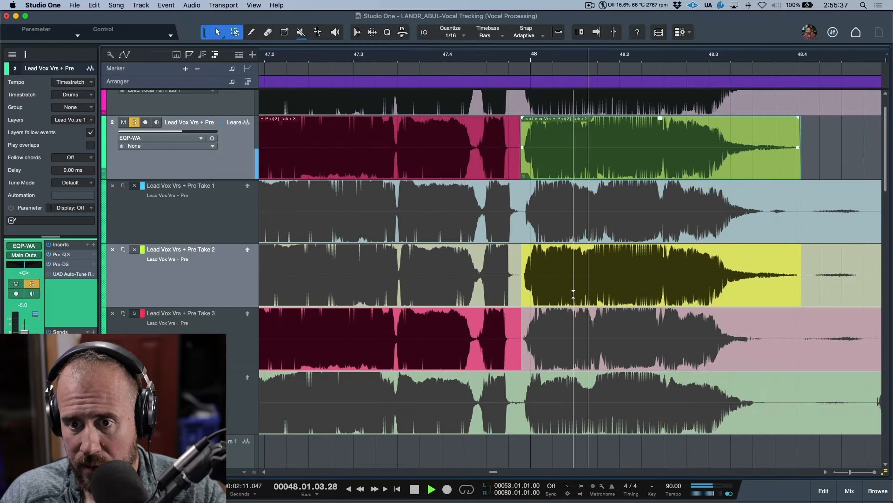
left_click(621, 329)
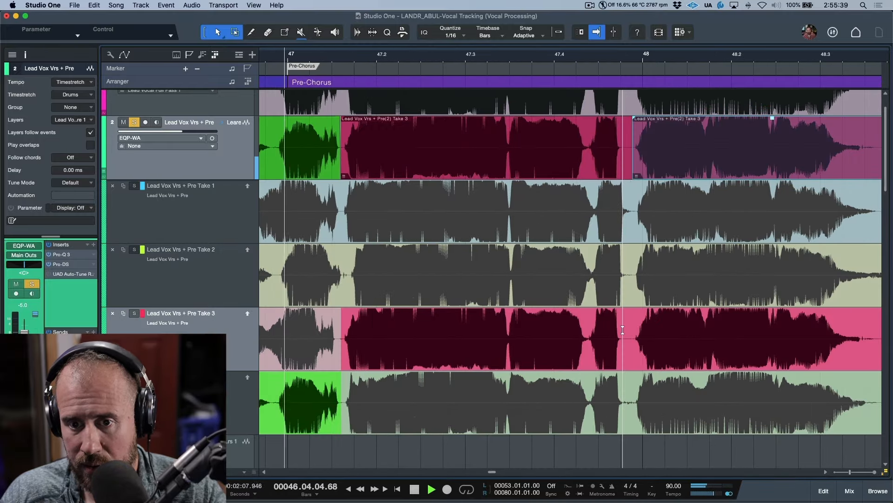
key("f")
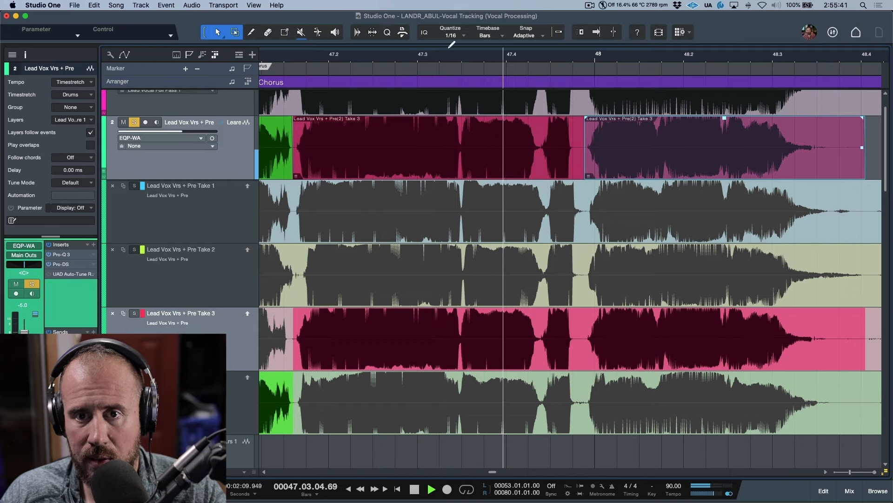
scroll(576, 213, "right", 3)
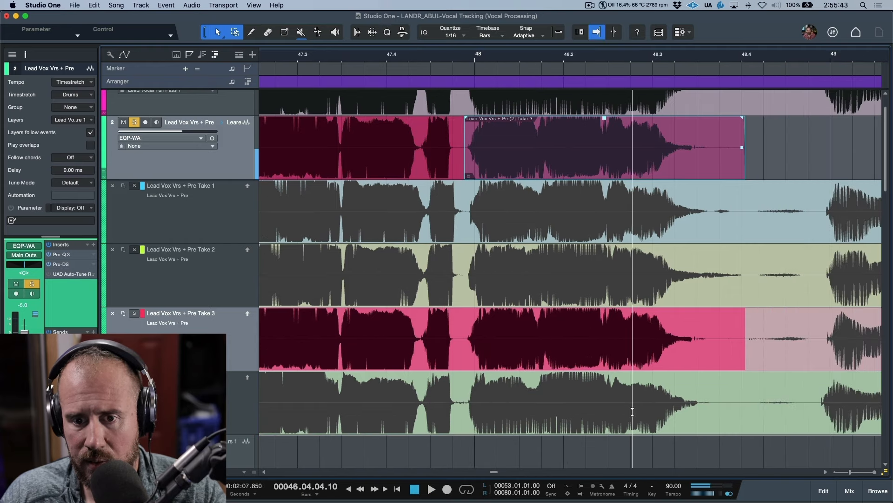
Switch the phrase from just before bar 48 to about 48.4 to the Lead Vocal Full Pass layer and audition it
left_click(633, 411)
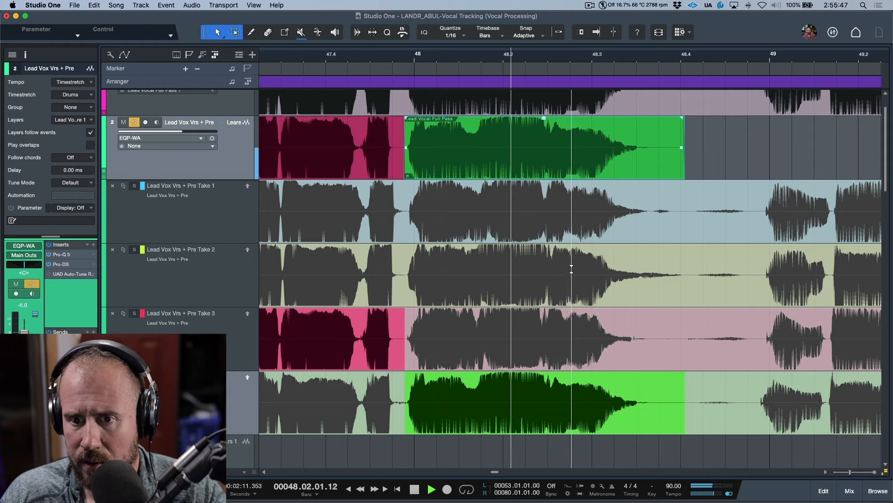
key("space")
key("f")
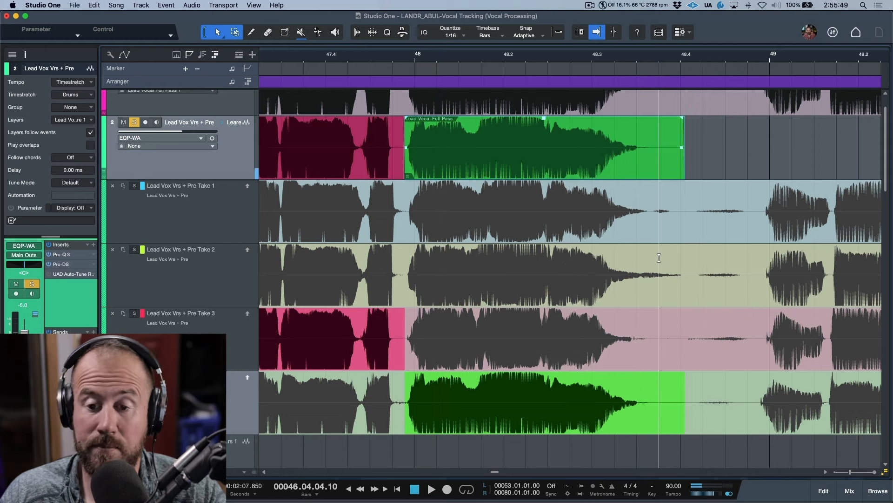
Comp the phrase from about 48.4 to just after 49.4 from Take 1 and audition it coming out of the Full Pass phrase
scroll(605, 224, "right", 6)
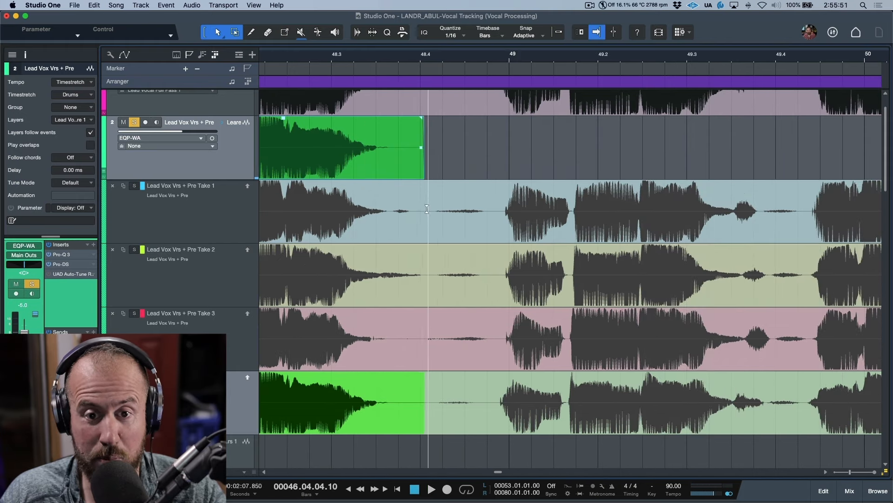
left_click_drag(422, 211, 802, 211)
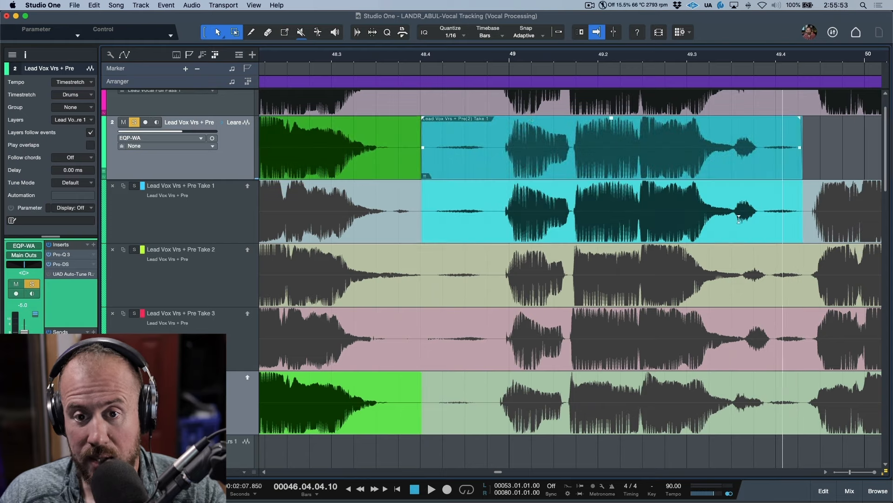
key("w")
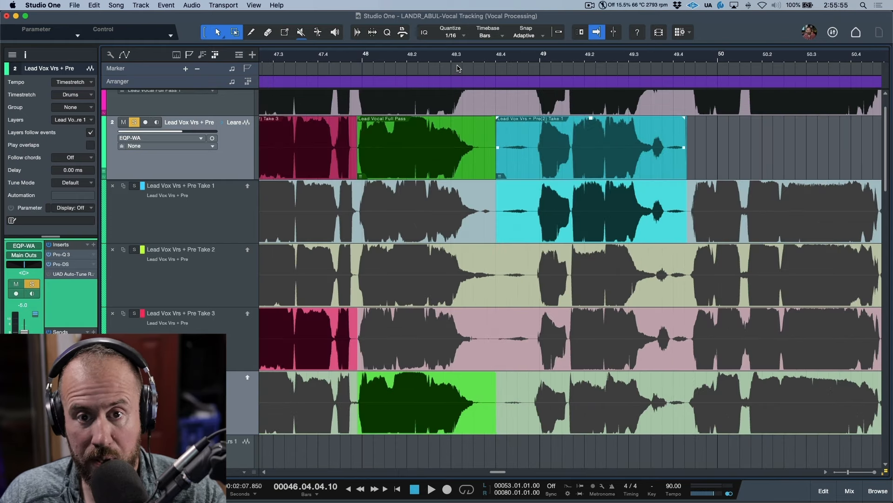
key("space")
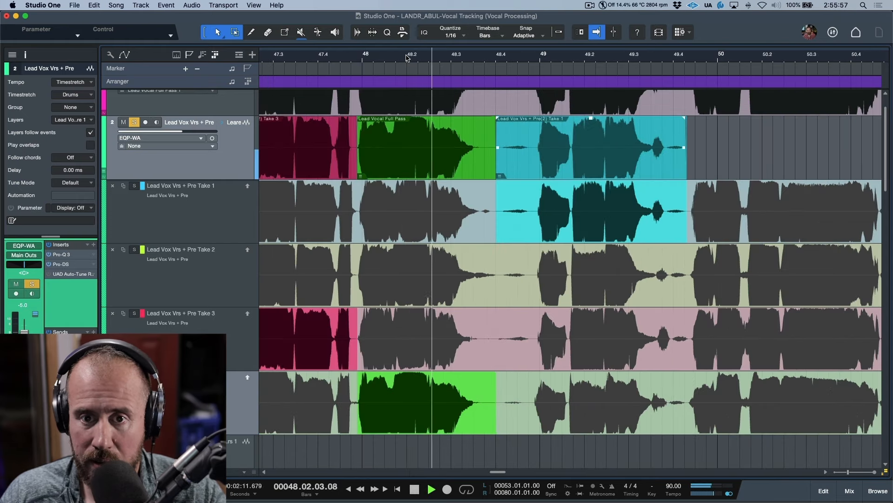
scroll(601, 204, "right", 2)
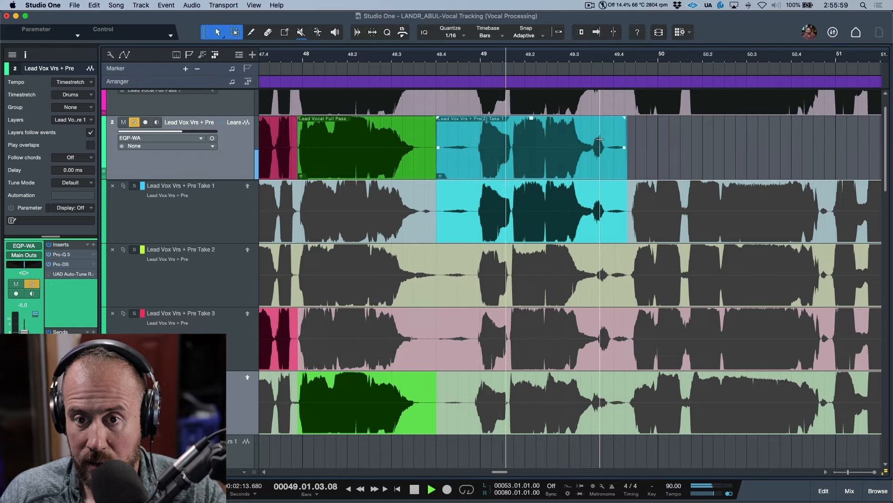
key("f")
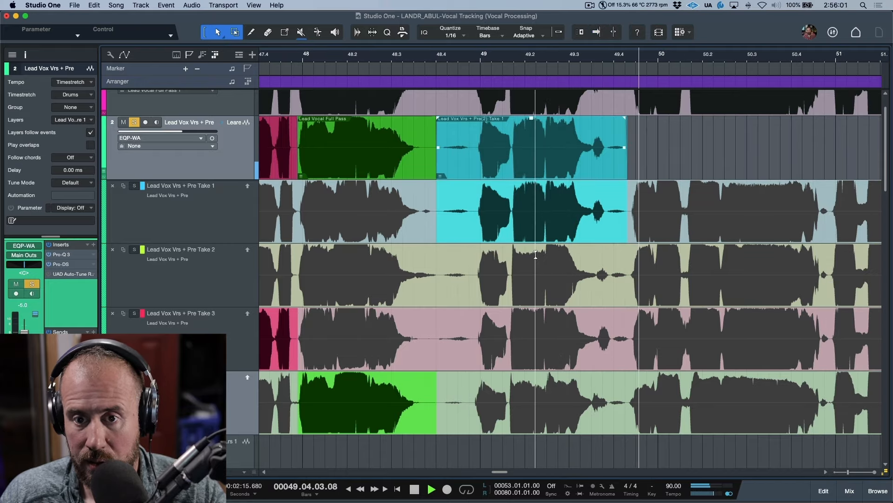
Audition Takes 2 and 3 for the phrase between 48.4 and just after 49.4
left_click(548, 259)
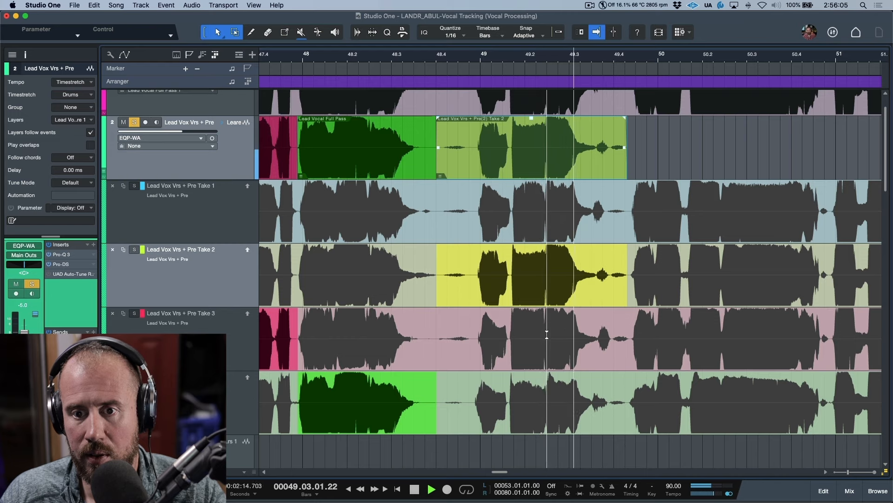
left_click(548, 335)
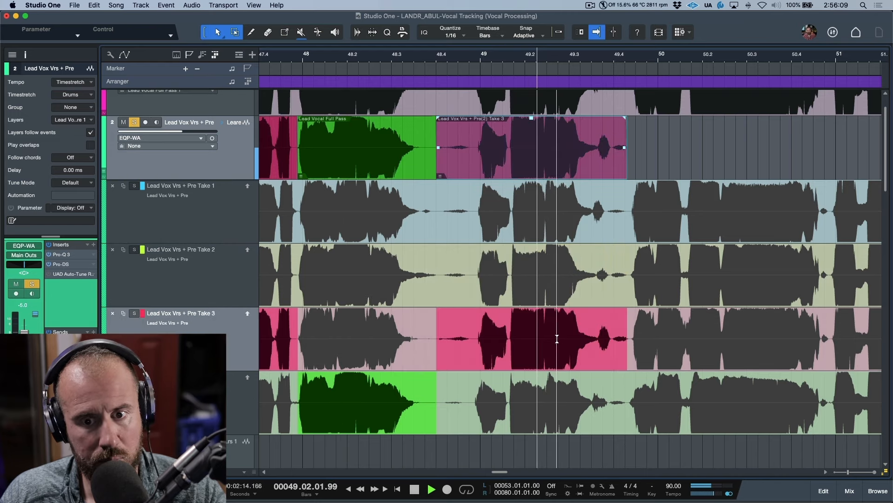
key("space")
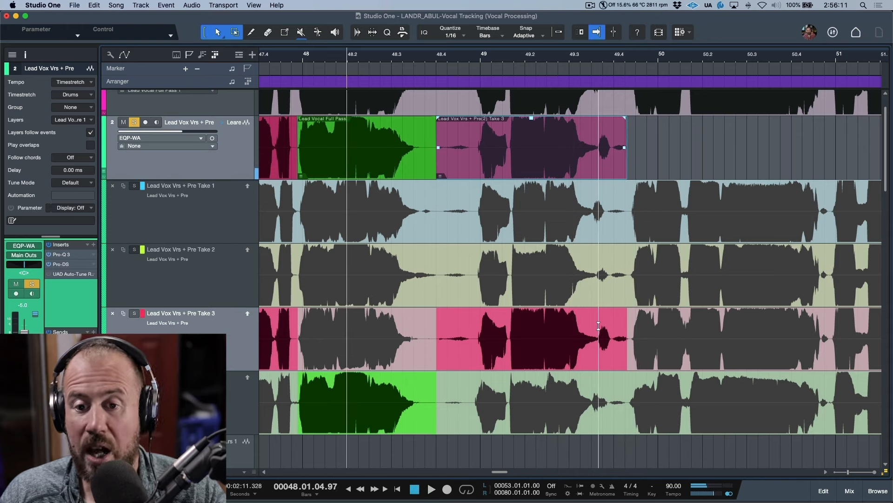
Switch the phrase around bar 49 to the Lead Vocal Full Pass layer and audition it
left_click(507, 401)
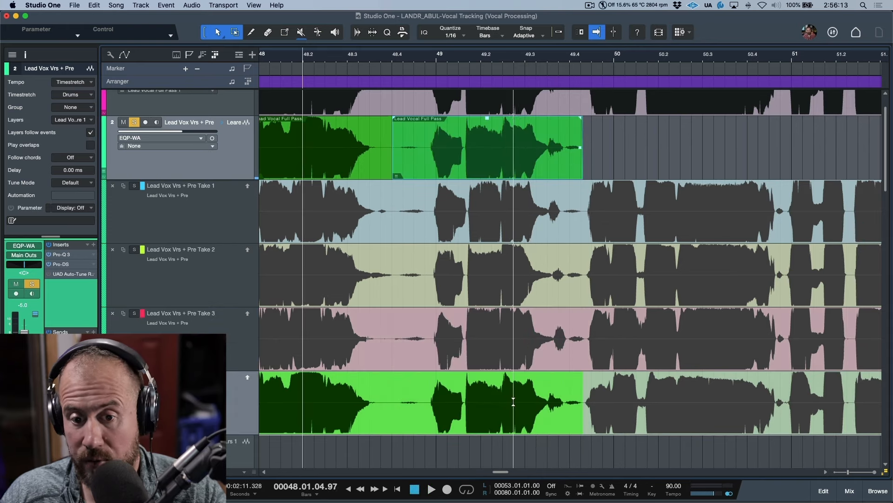
key("space")
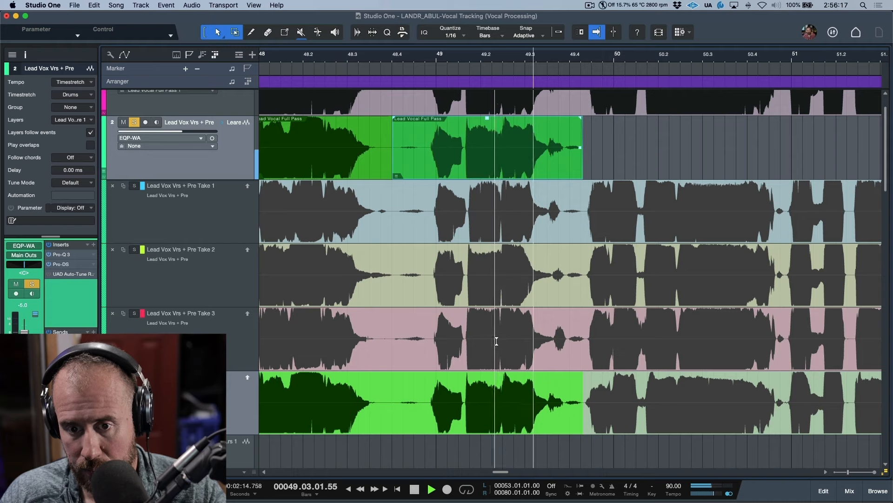
key("space")
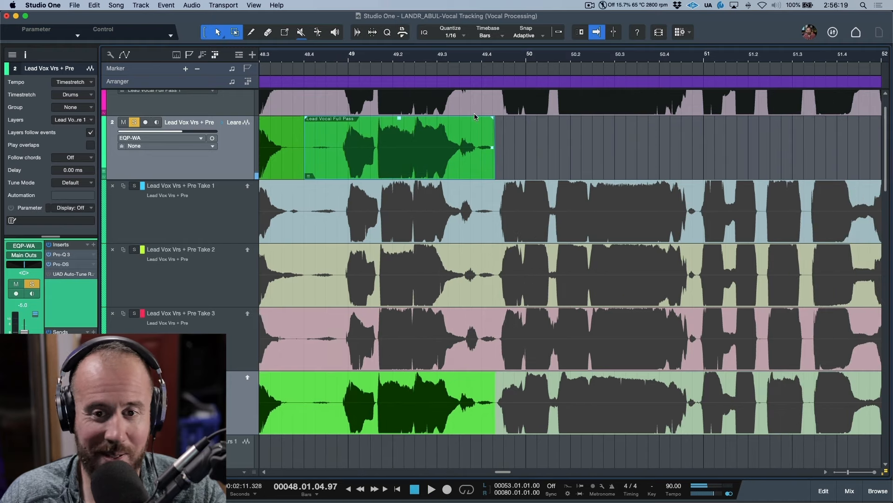
Extend the end of the Full Pass phrase just after 49.4 slightly toward bar 50
scroll(496, 59, "up", 5)
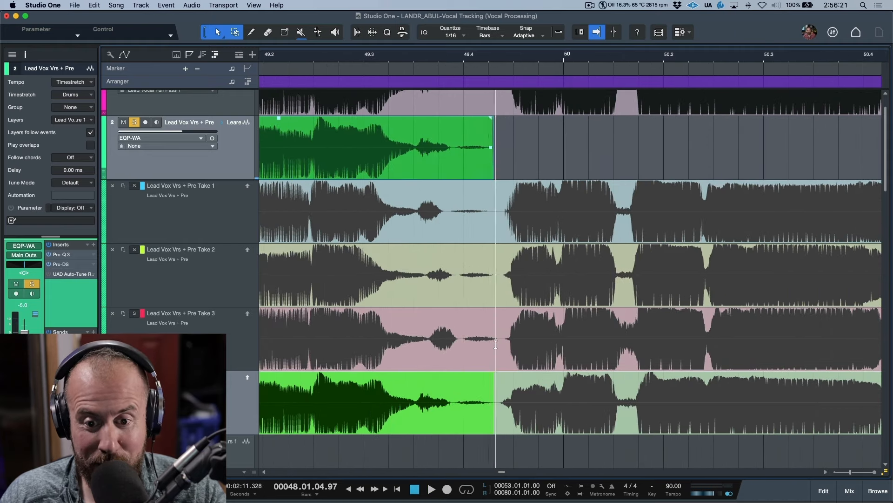
left_click_drag(493, 383, 496, 383)
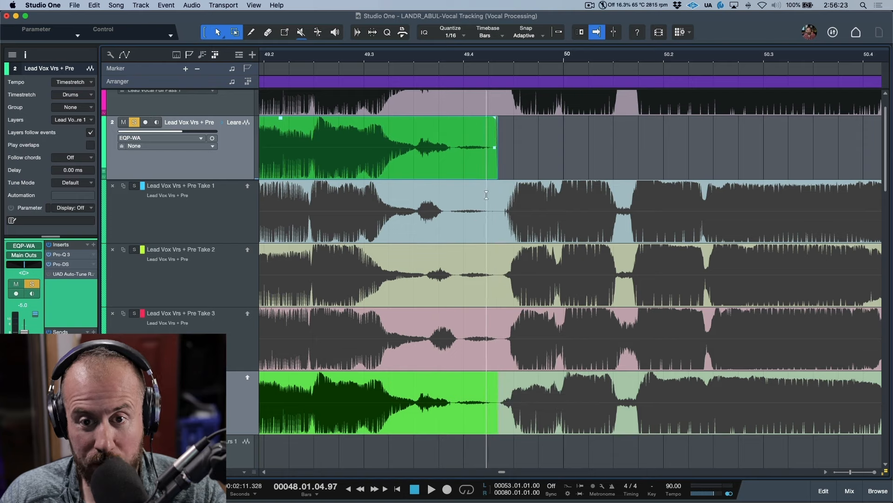
key("w")
scroll(484, 216, "down", 3)
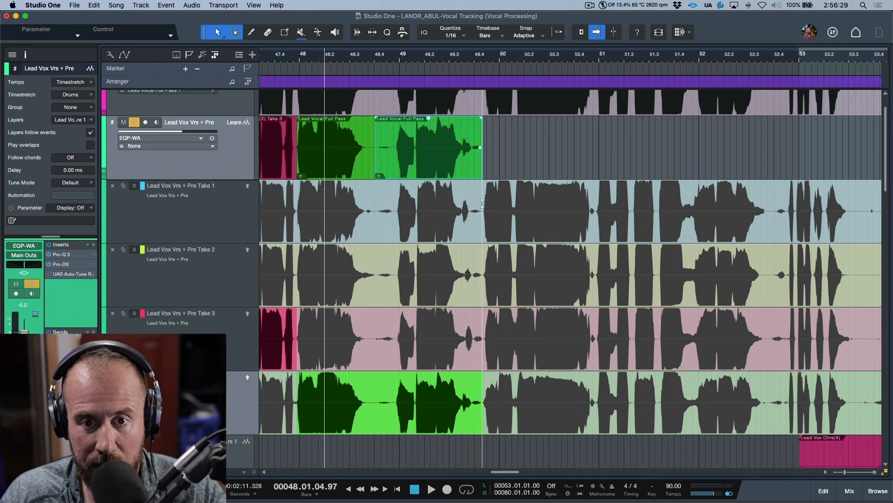
Comp the next phrase from just before 49.4 to about 51.2 from Take 1 and play through the transition
left_click_drag(472, 205, 632, 224)
key("space")
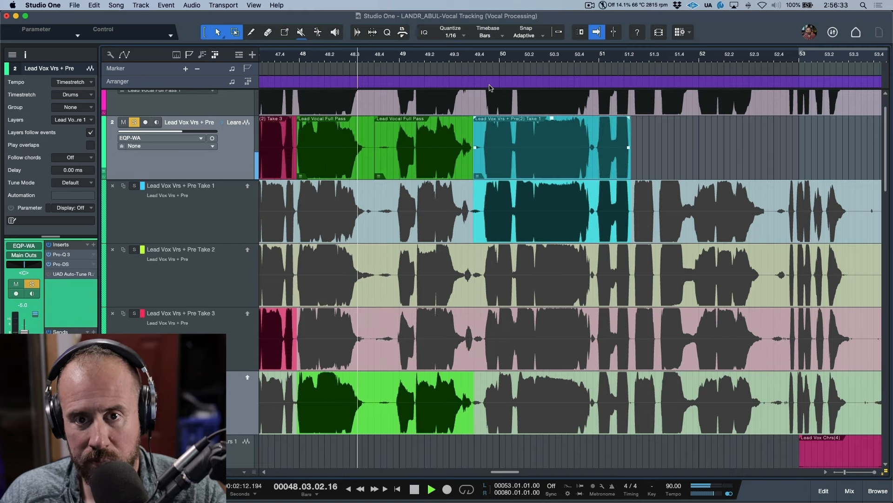
scroll(489, 88, "right", 1)
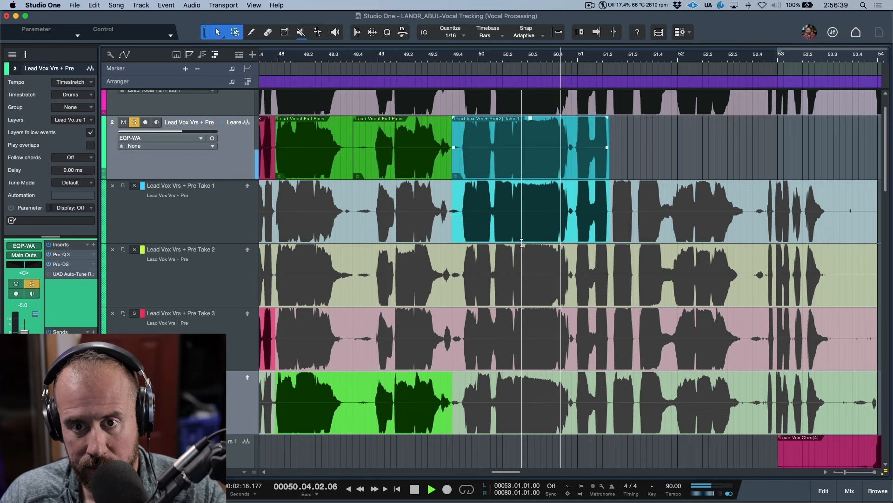
Switch the phrase between 49.4 and 51.2 to Take 2 and audition it from shortly after bar 49
left_click(545, 275)
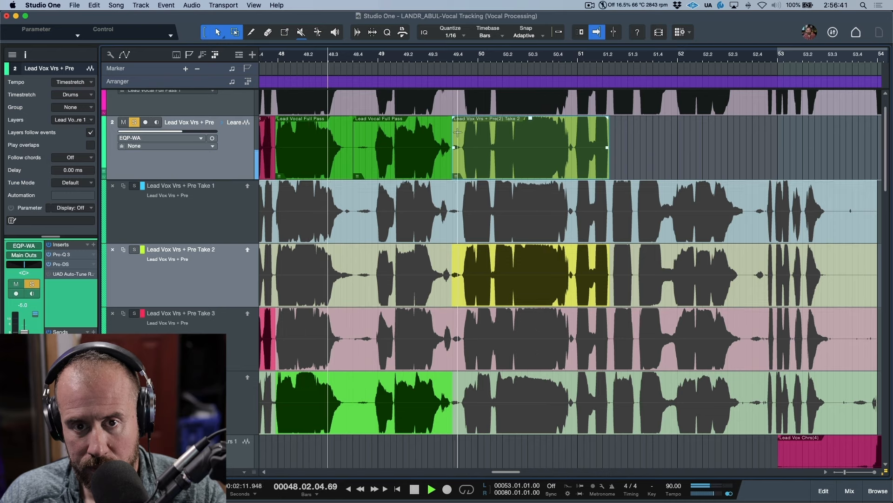
key("space")
left_click(401, 59)
key("space")
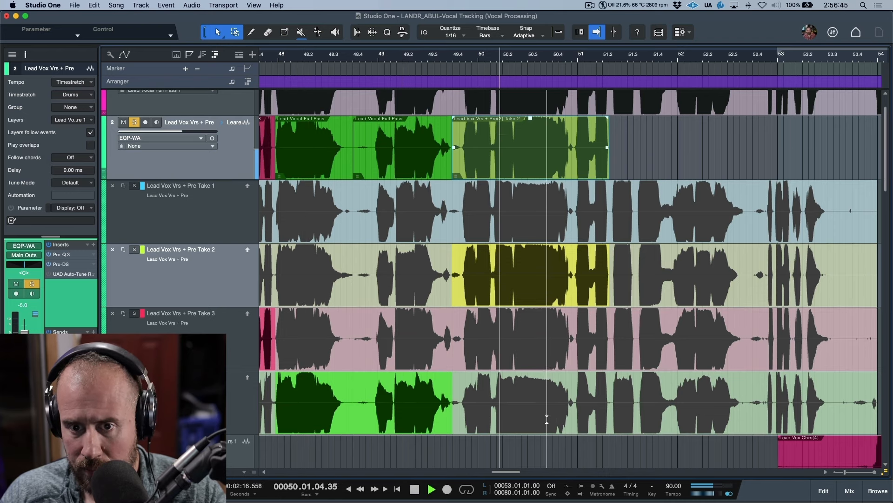
key("space")
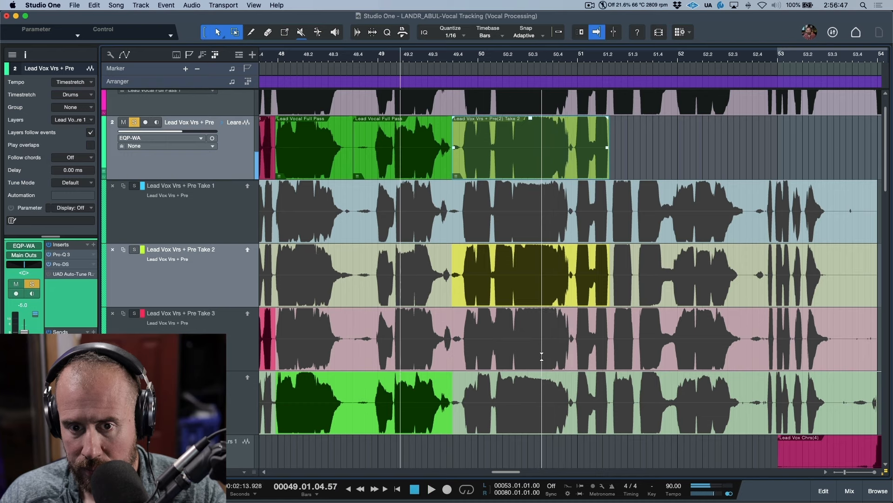
Switch the phrase between 49.4 and 51.2 to Take 3 and audition it repeatedly from around bar 49
double_click(544, 357)
key("space")
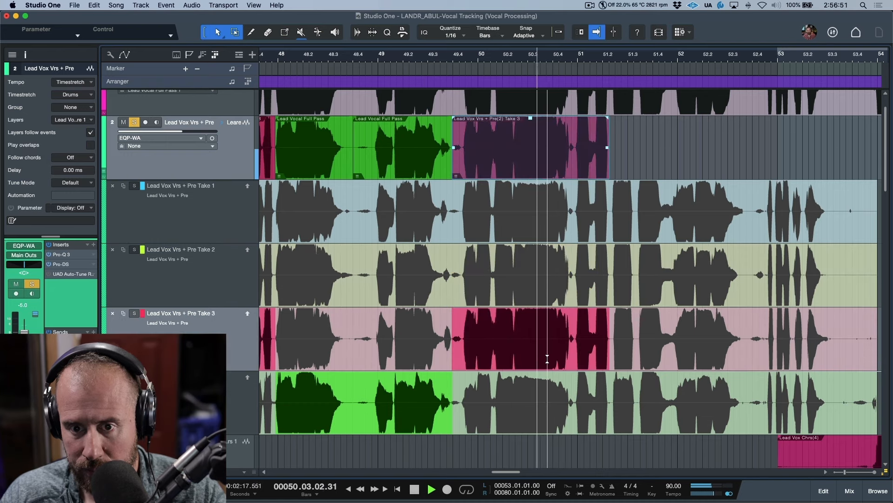
key("space")
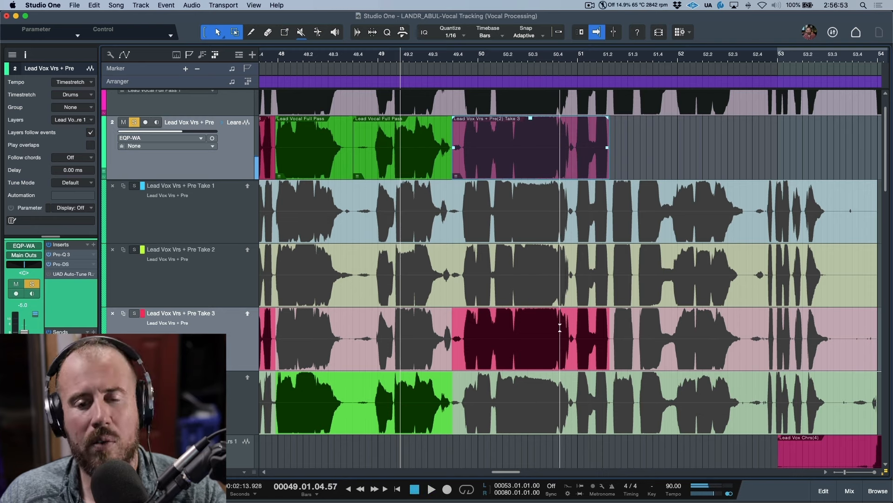
key("space")
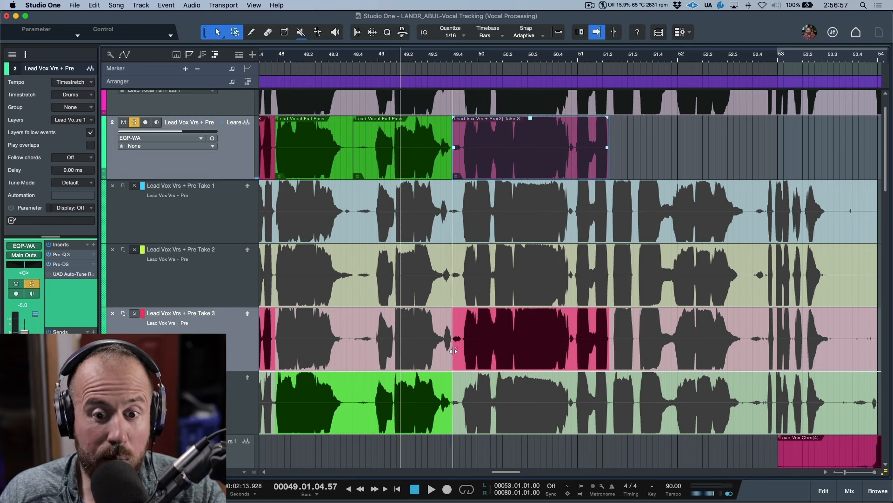
left_click(371, 55)
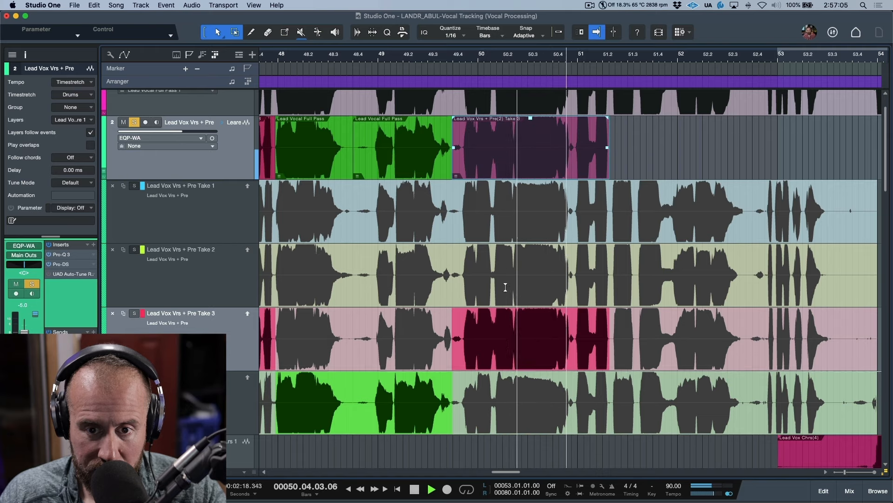
Compare Take 2 once more for the phrase between 49.4 and 51.2, and return the phrase to Take 1 for playback
left_click(517, 249)
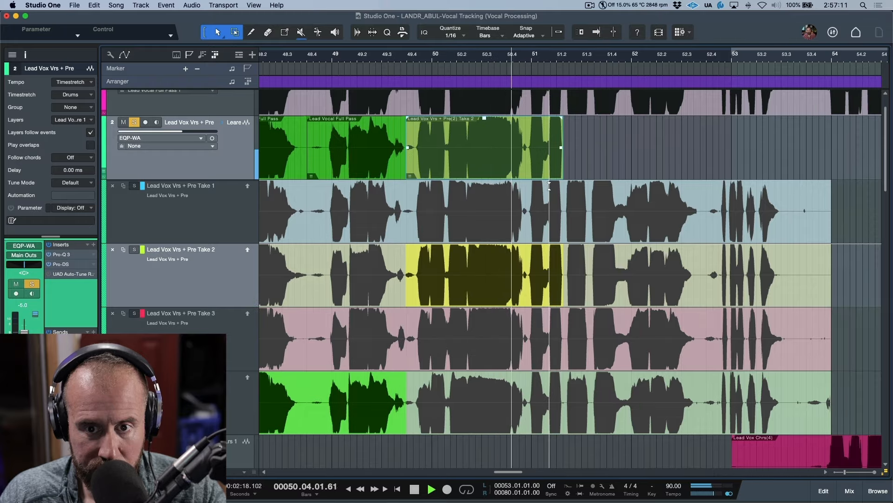
key("space")
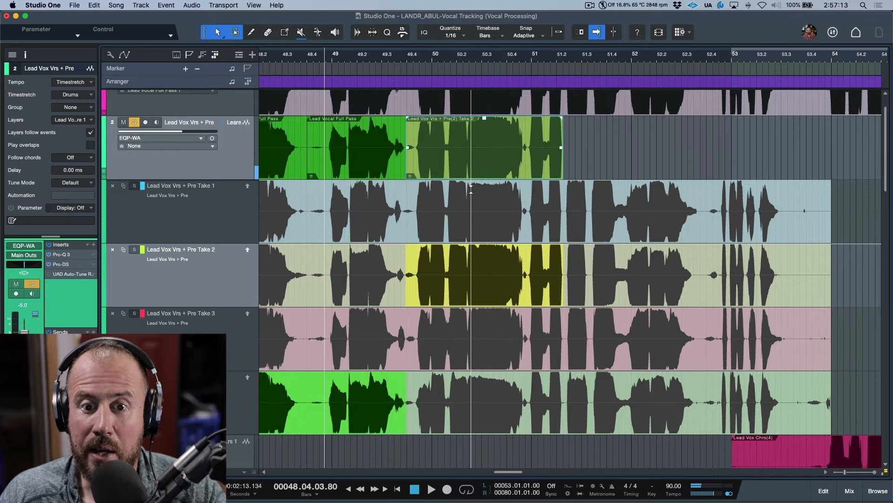
left_click(471, 189)
key("space")
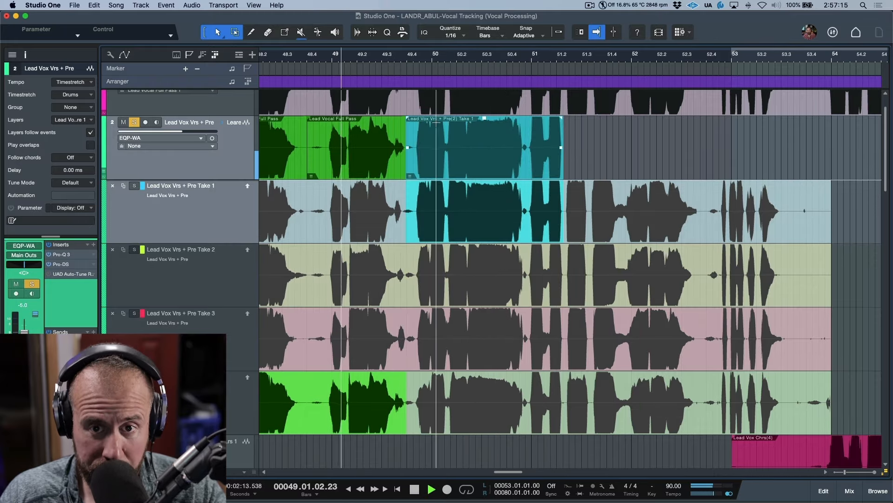
scroll(431, 58, "up", 4)
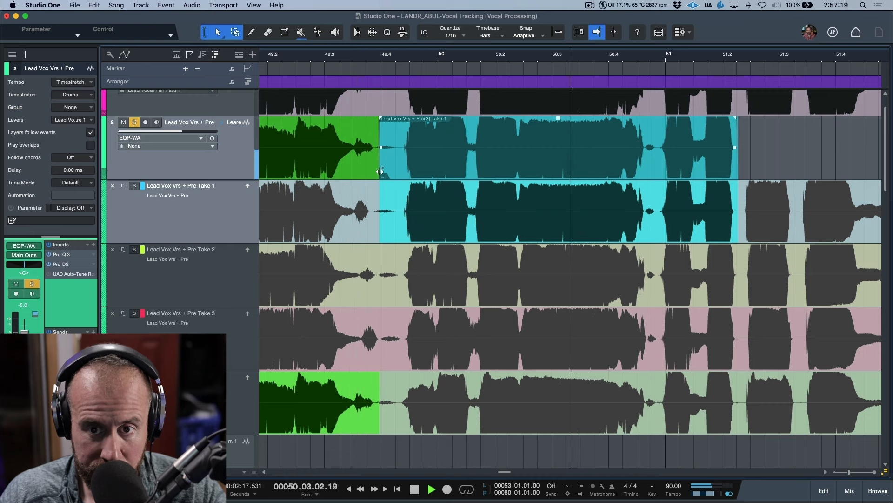
Comp the next phrase from just before bar 51 to about 52.4 from Take 2 and audition it from shortly after bar 50
key("space")
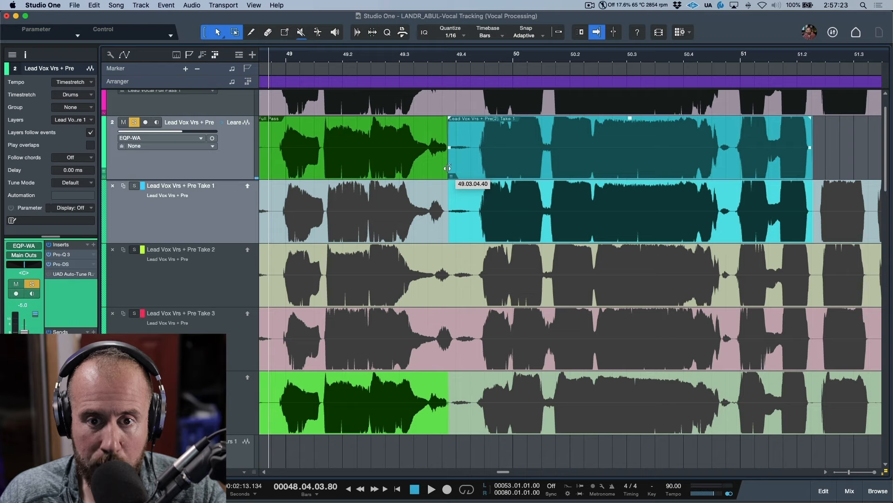
scroll(514, 165, "right", 10)
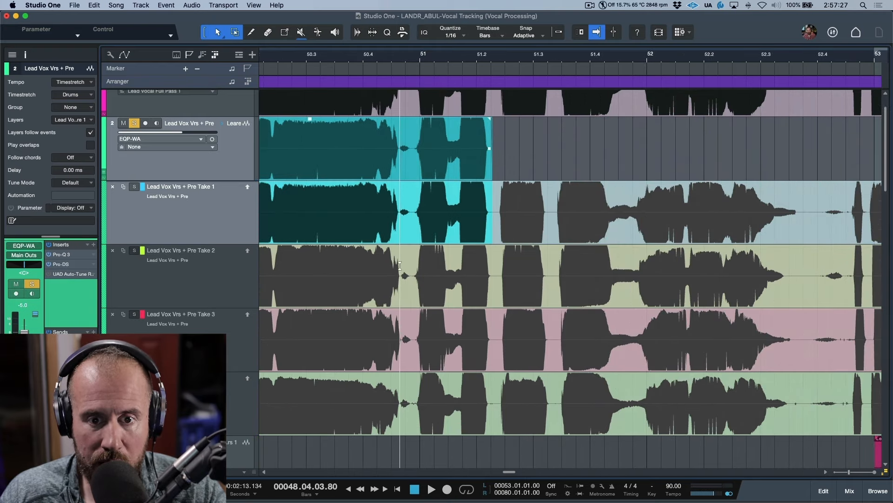
left_click_drag(401, 266, 813, 289)
scroll(392, 71, "left", 5)
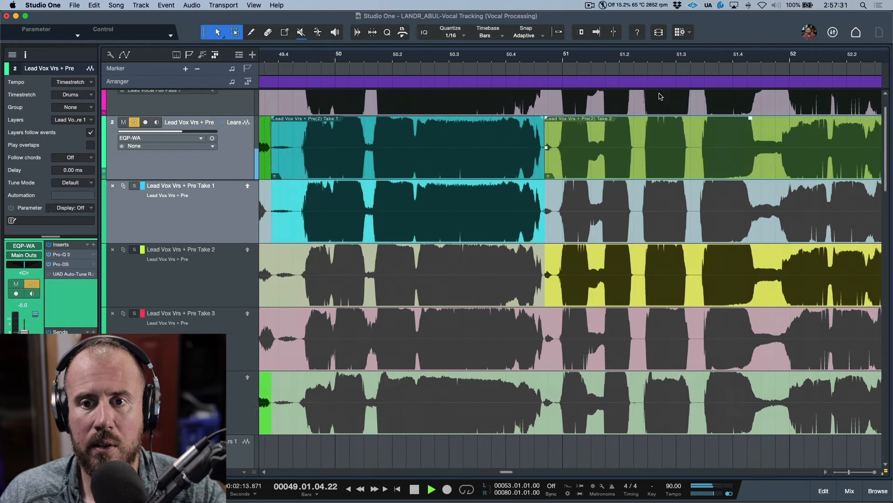
left_click(380, 57)
key("space")
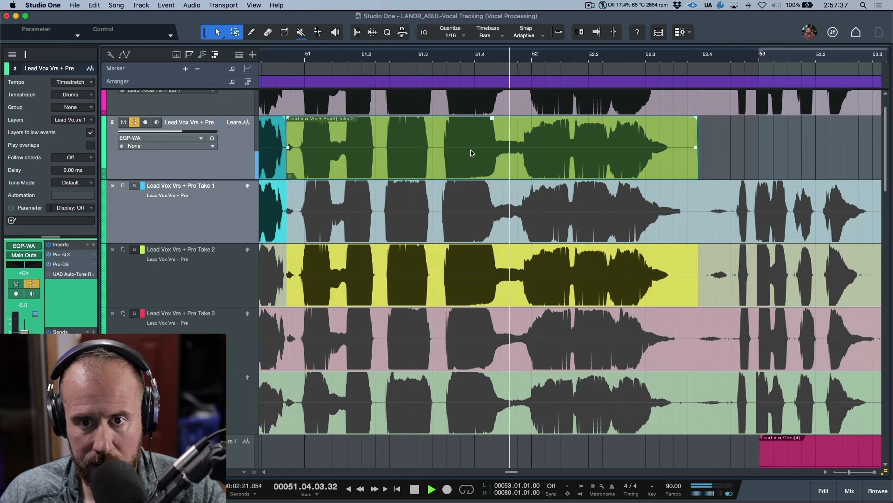
key("space")
key("f")
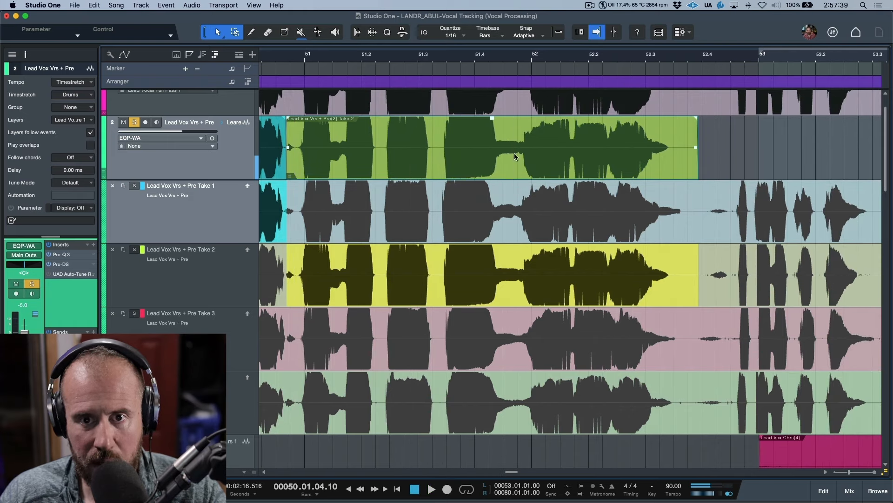
Switch the phrase between bar 51 and 52.4 to Take 1 and audition it from shortly after bar 50
double_click(459, 215)
key("space")
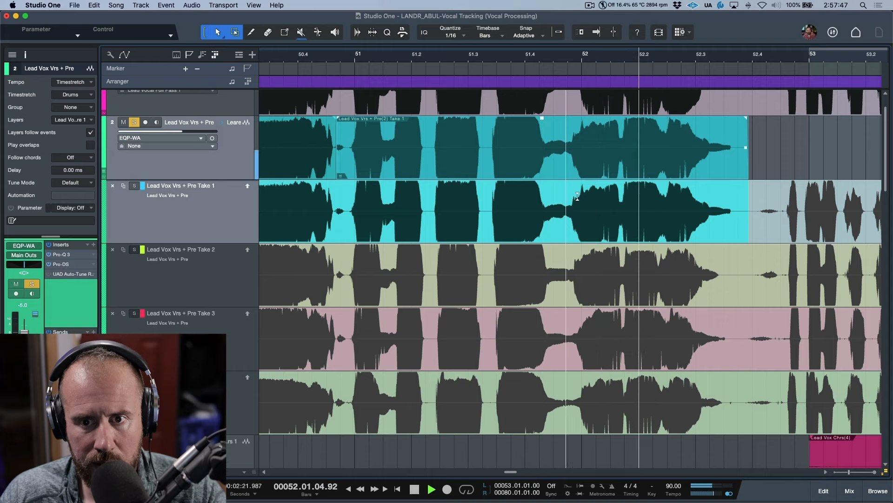
key("space")
key("f")
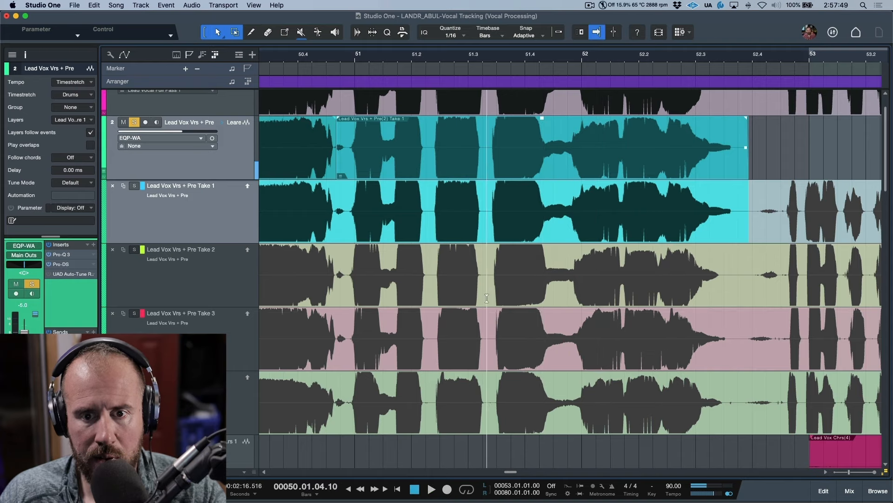
Switch the phrase between bar 51 and 52.4 to Take 3 and audition it from shortly after bar 50
left_click(485, 339)
key("space")
key("f")
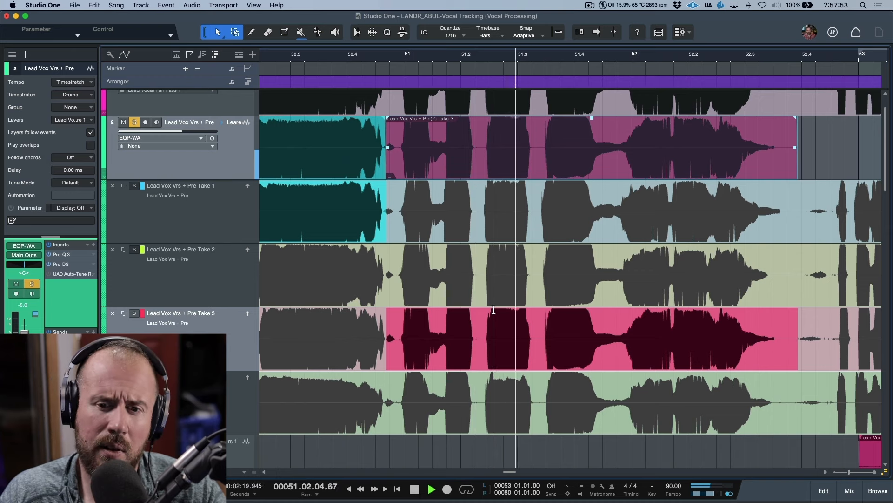
scroll(494, 310, "right", 1)
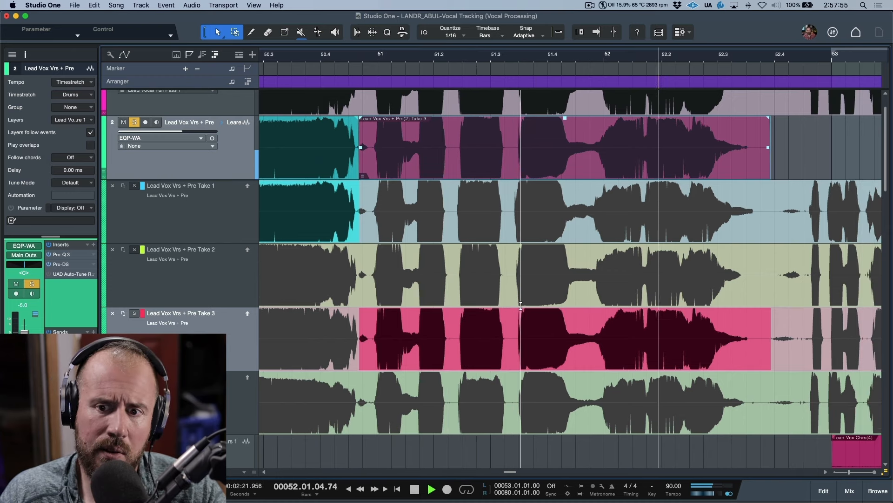
key("space")
key("f")
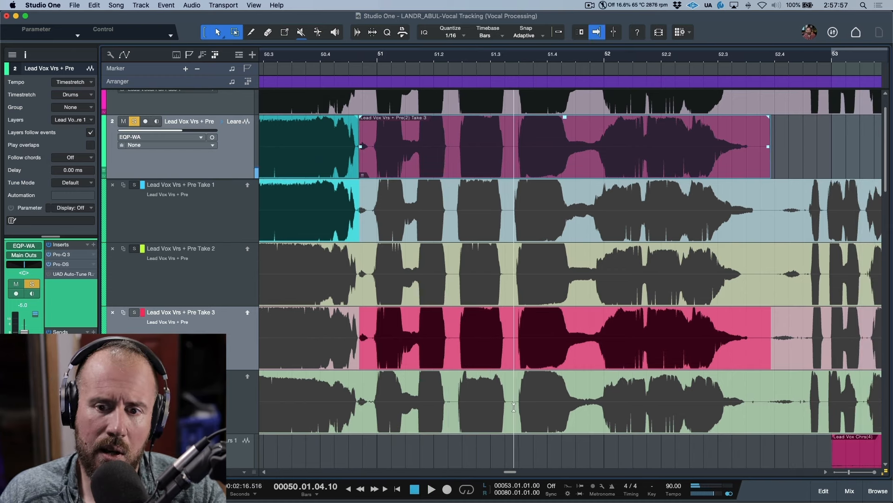
Comp the phrase's second half, from shortly after 51.3 to just before 52.4, from the Lead Vocal Full Pass layer and play it back
left_click_drag(513, 407, 767, 408)
key("space")
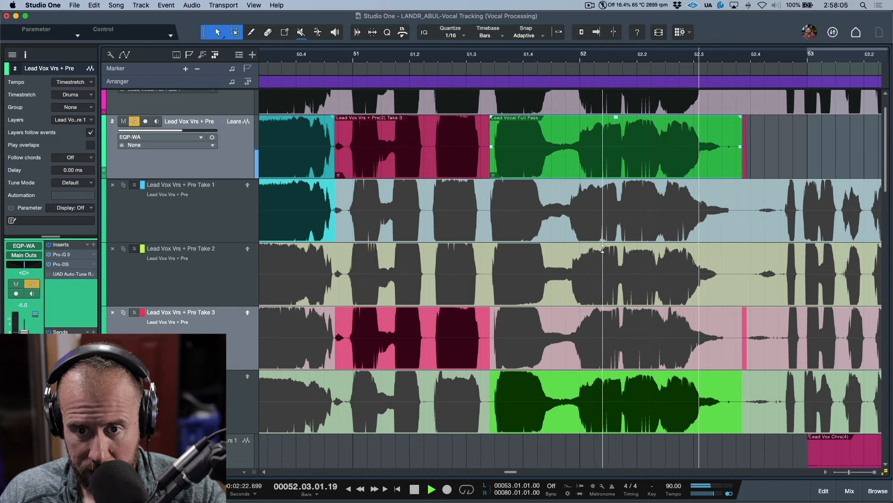
key("space")
Switch the section between 51.3 and 52.4 to Take 1 and listen to it in context
double_click(565, 220)
key("space")
scroll(573, 219, "right", 3)
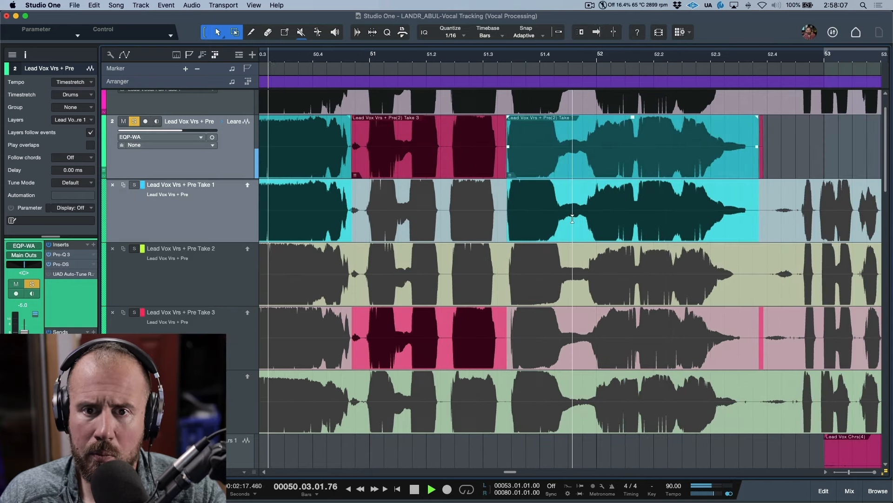
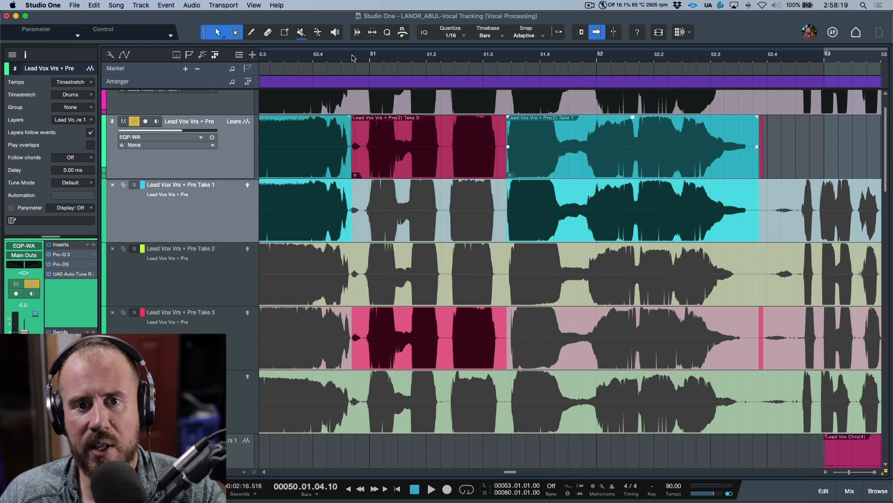
key("space")
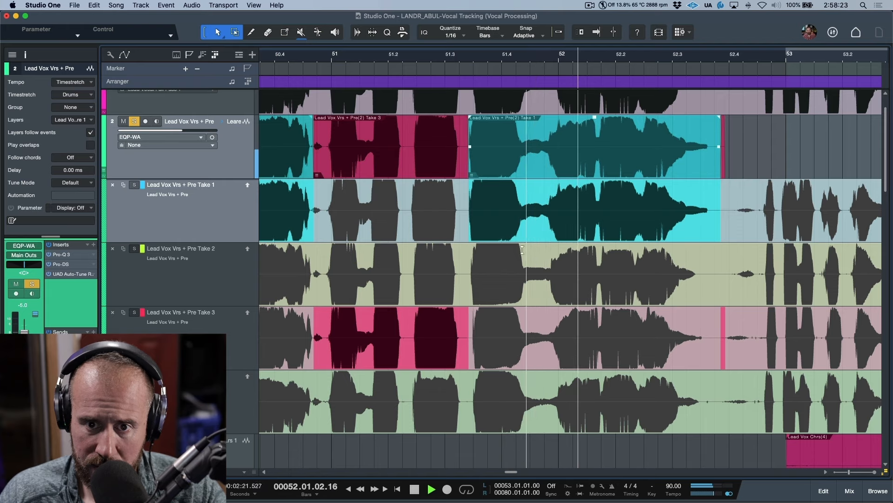
Compare Take 2 for the section between 51.3 and 52.4, and return the section to the Lead Vocal Full Pass layer
left_click(567, 269)
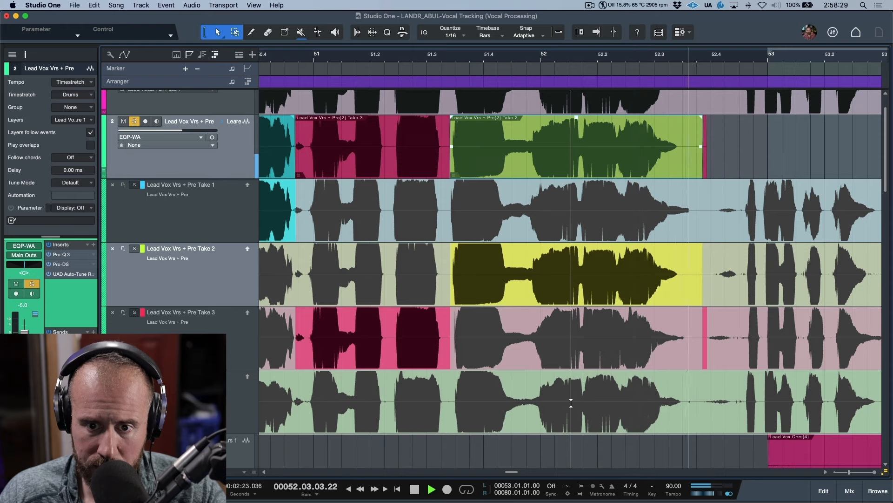
left_click(568, 375)
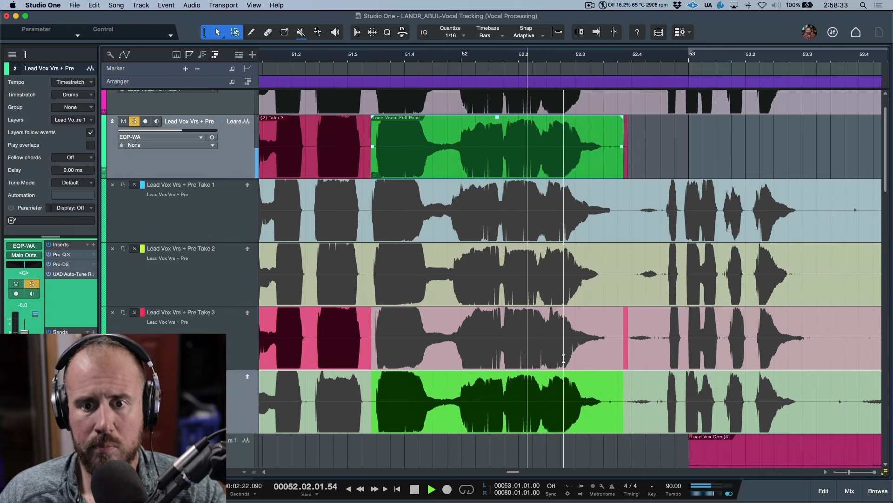
key("space")
Comp the last Pre-Chorus phrase from just before 52.4 to about 53.3 from Take 1 and audition it
scroll(620, 224, "right", 2)
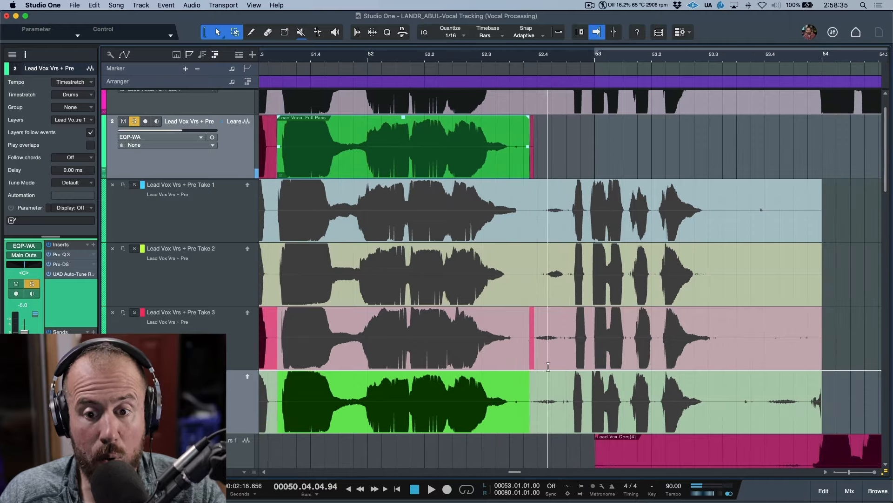
left_click_drag(529, 223, 715, 219)
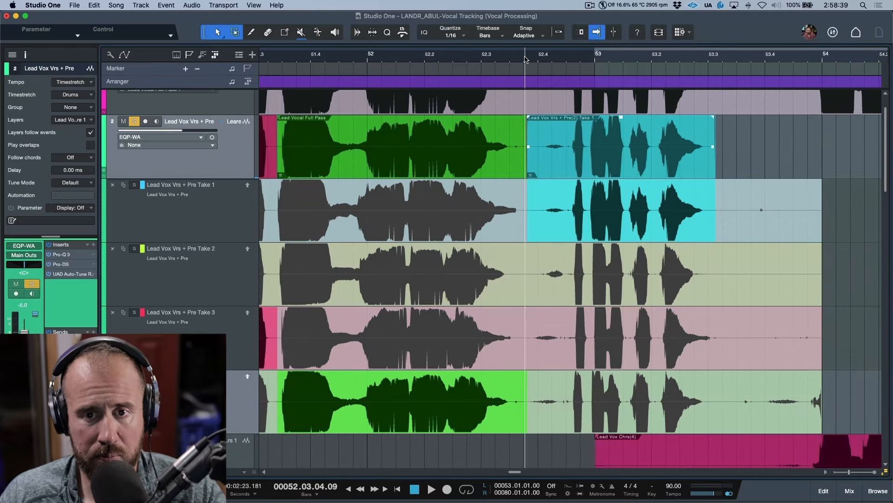
key("space")
scroll(558, 196, "right", 2)
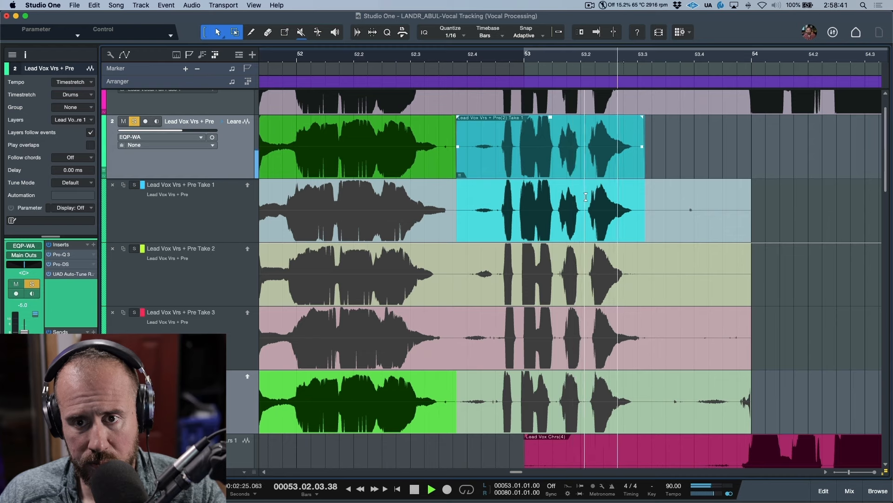
Audition the last phrase in Take 2, Take 3 and the Lead Vocal Full Pass layer, and settle on Take 2
left_click(577, 293)
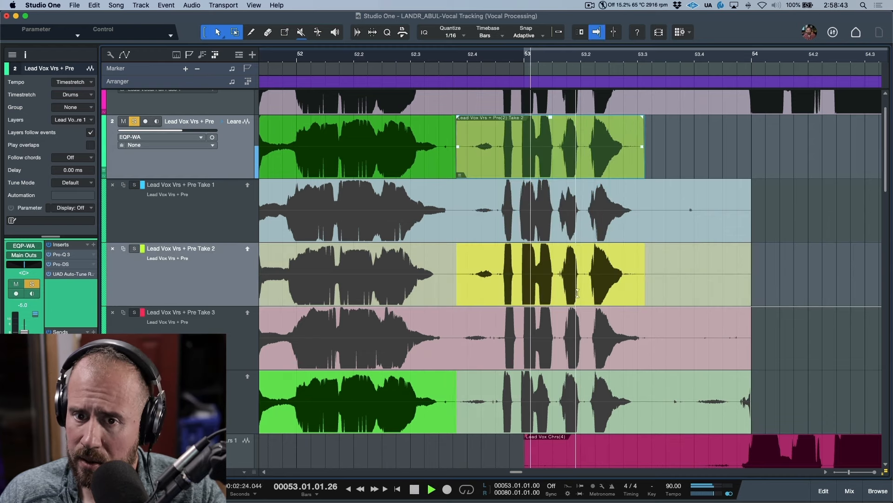
left_click(570, 348)
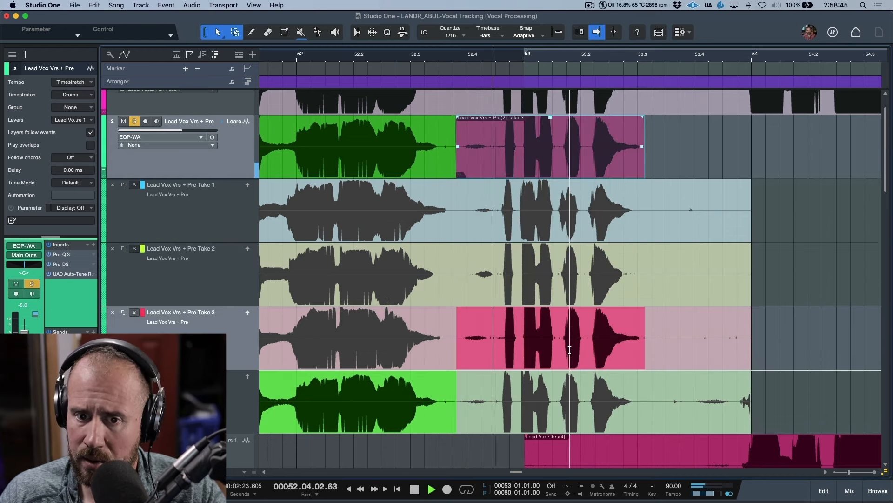
left_click(563, 404)
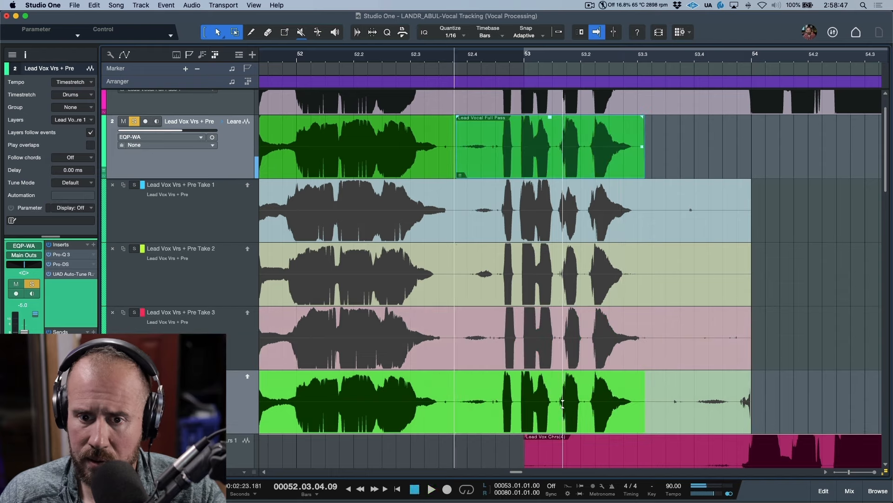
left_click(564, 273)
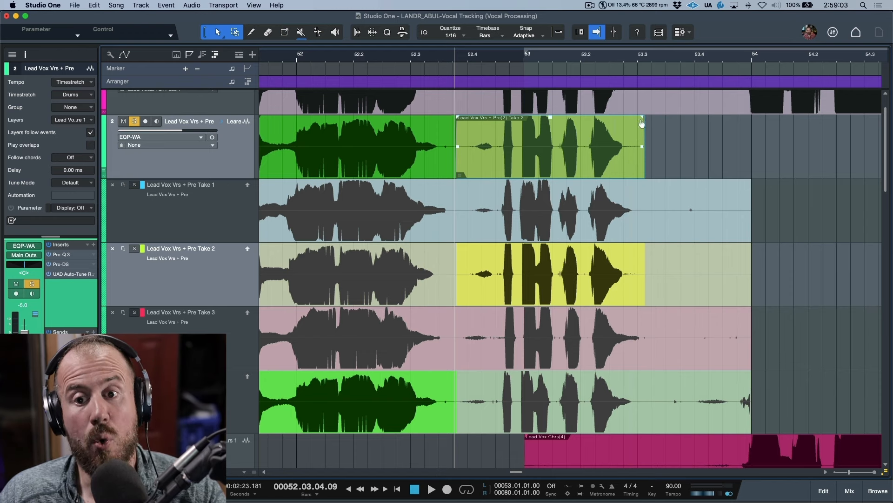
Reset the enlarged waveform height and hide the take layers of the Lead Vox Vrs + Pre track
key("w")
key("w")
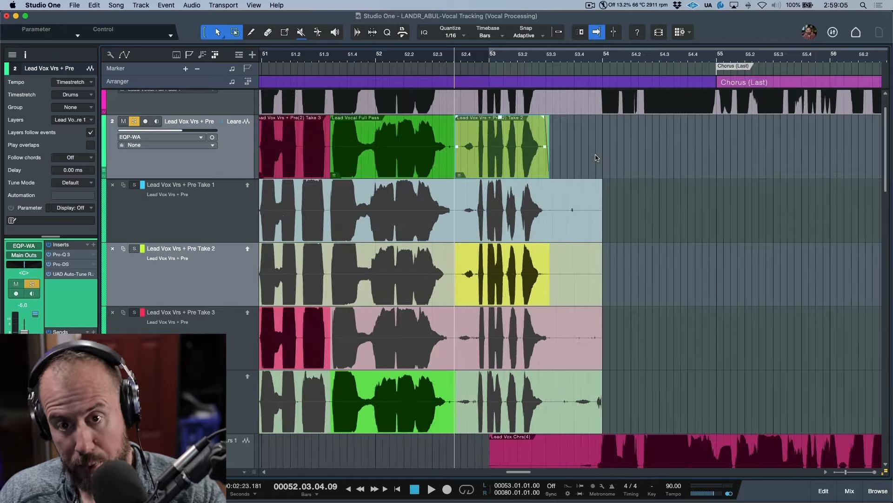
scroll(597, 158, "left", 10)
key("alt+z")
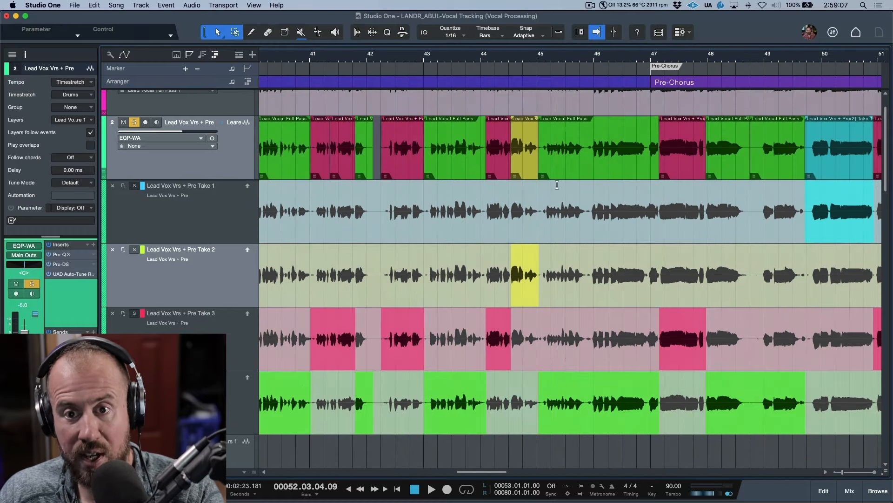
scroll(560, 183, "left", 5)
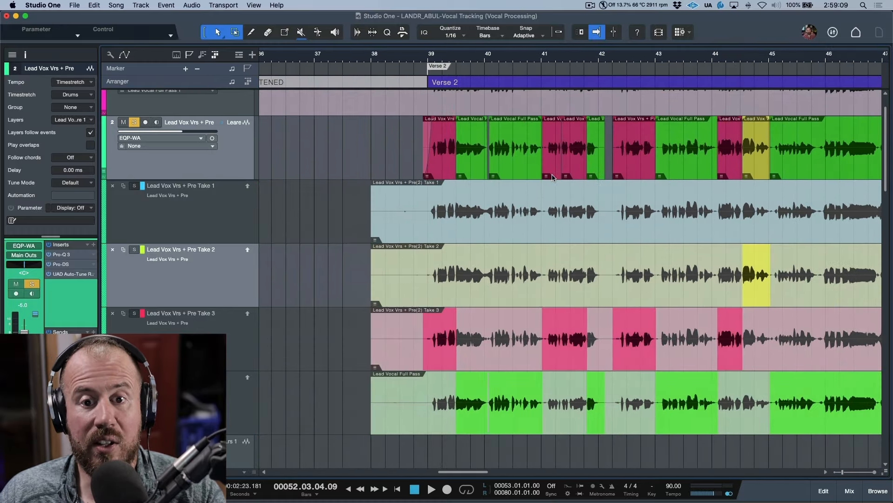
left_click(234, 161)
key("alt+l")
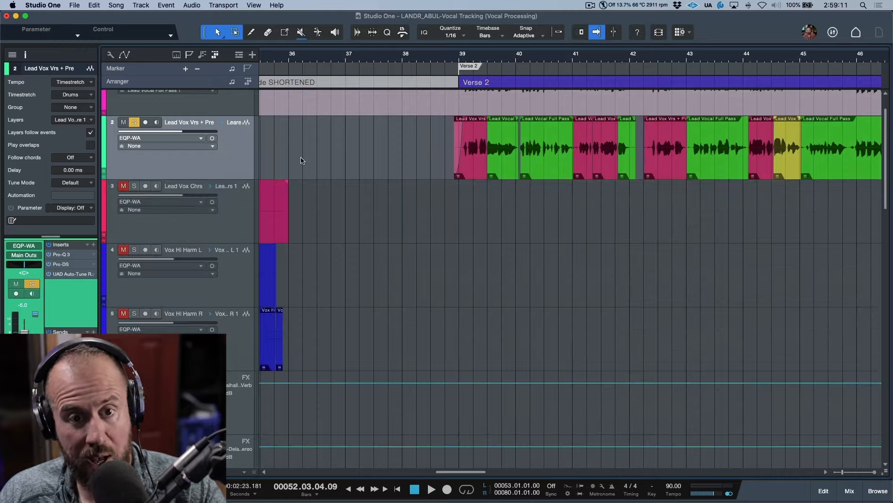
Turn off the lead vocal's solo and play the comp with the full mix from the start of Verse 2
scroll(395, 145, "right", 3)
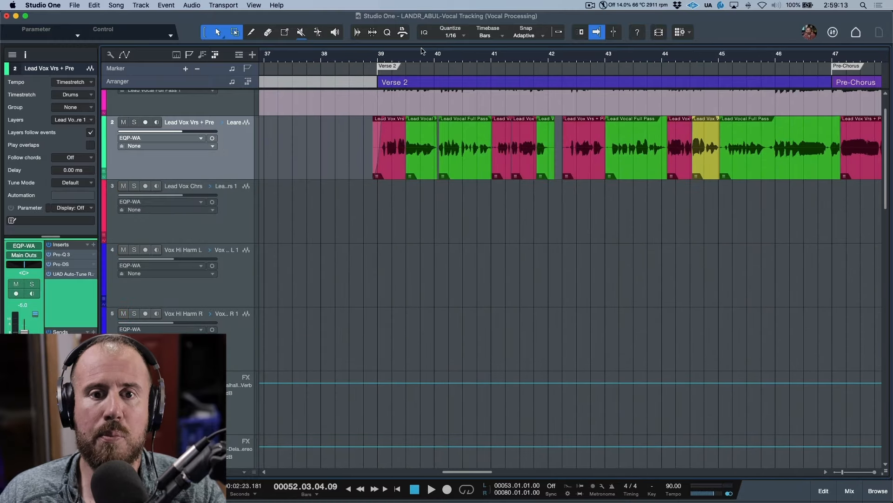
key("space")
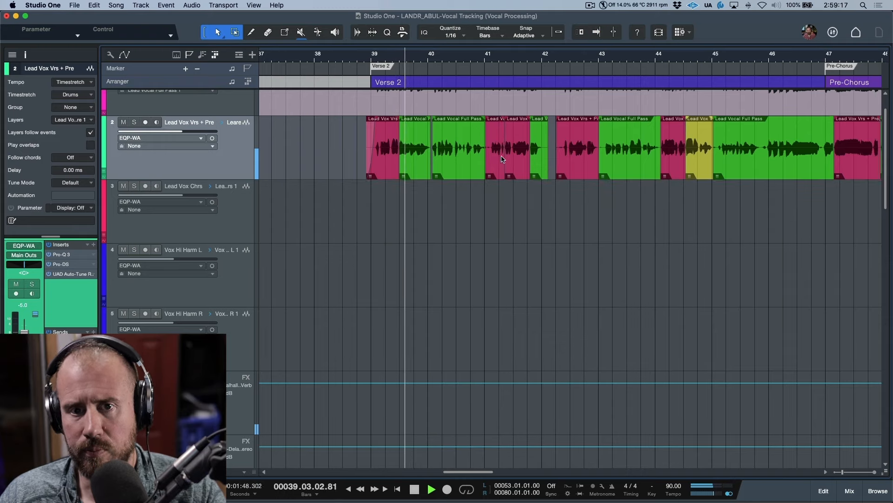
key("f")
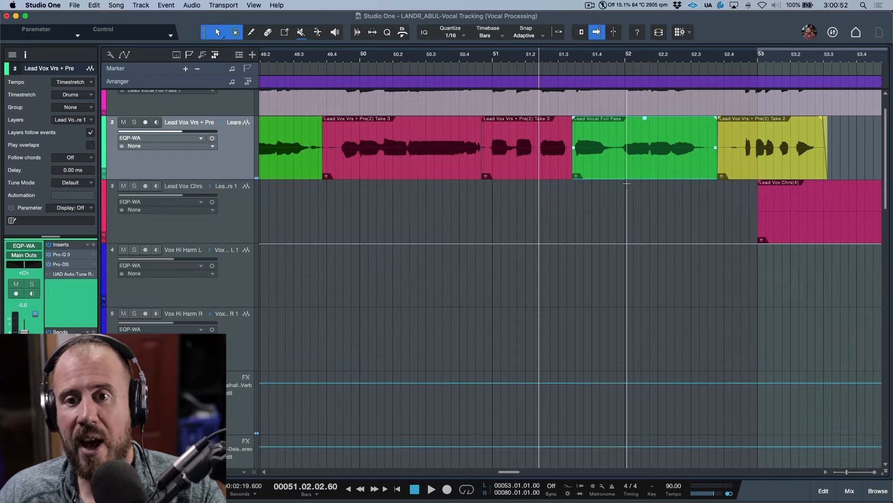
Show the lead vocal's take layers again and enlarge their waveforms to review the comp edits back to the start of Verse 2
key("w")
key("w")
key("w")
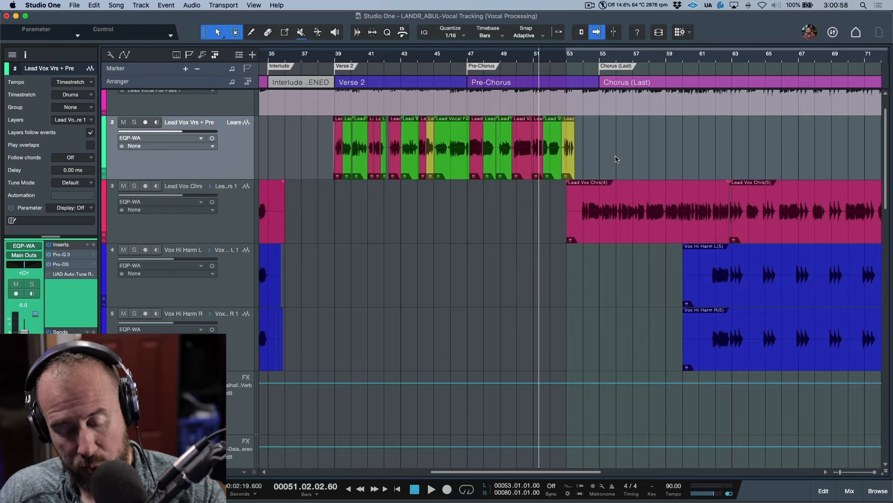
key("shift+l")
scroll(507, 52, "up", 5)
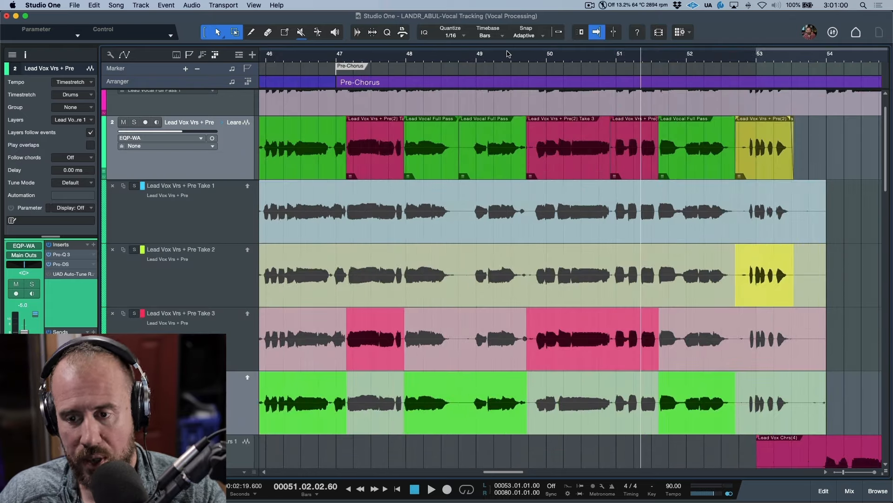
scroll(512, 113, "up", 8)
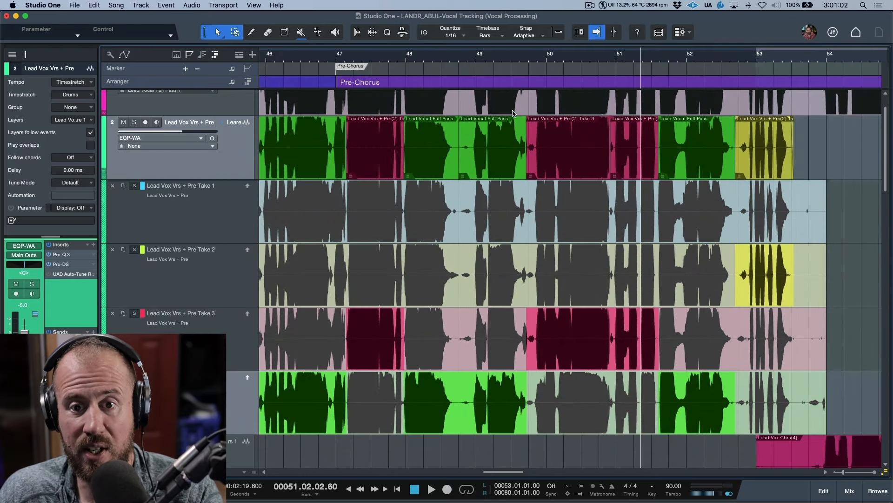
scroll(511, 157, "left", 10)
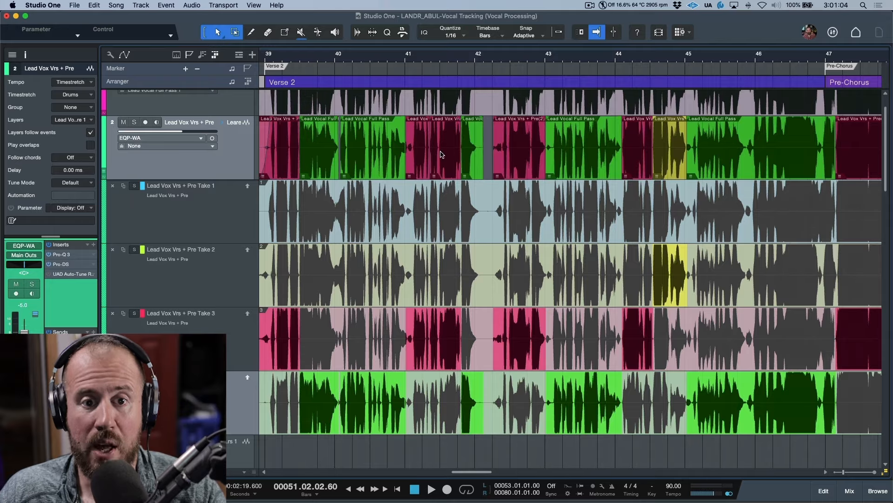
scroll(441, 155, "left", 2)
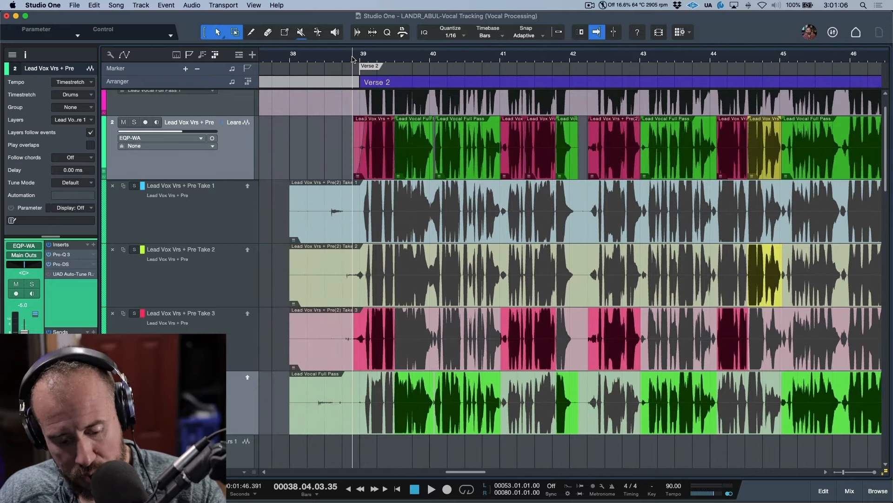
Move the crossfade from the opening Take 3 phrase to the Lead Vocal Full Pass near 39.3 slightly later into the silence
scroll(353, 59, "up", 8)
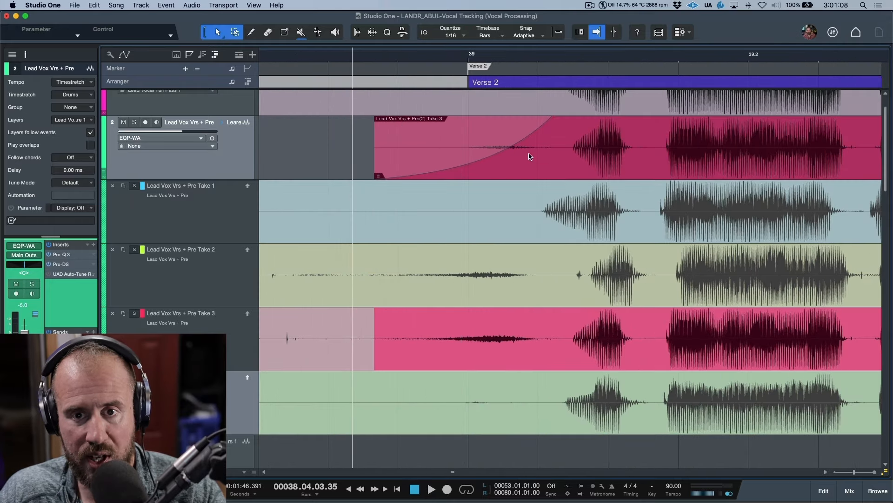
scroll(498, 154, "right", 2)
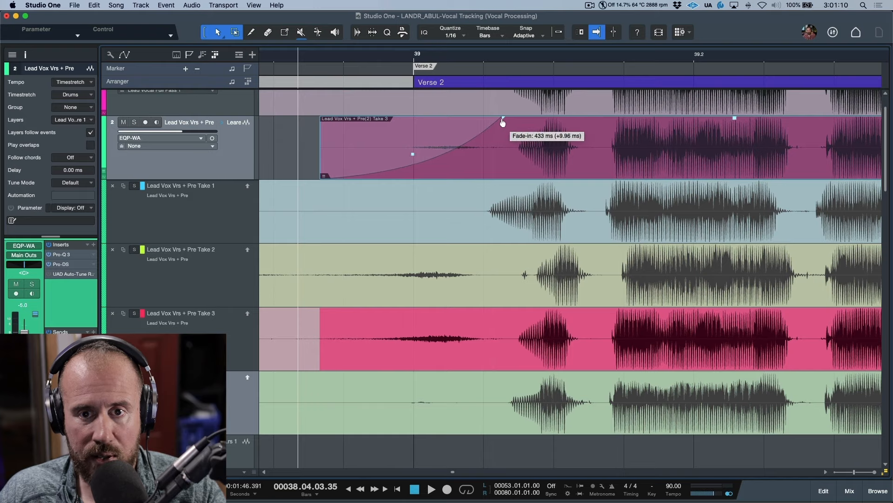
scroll(539, 128, "right", 10)
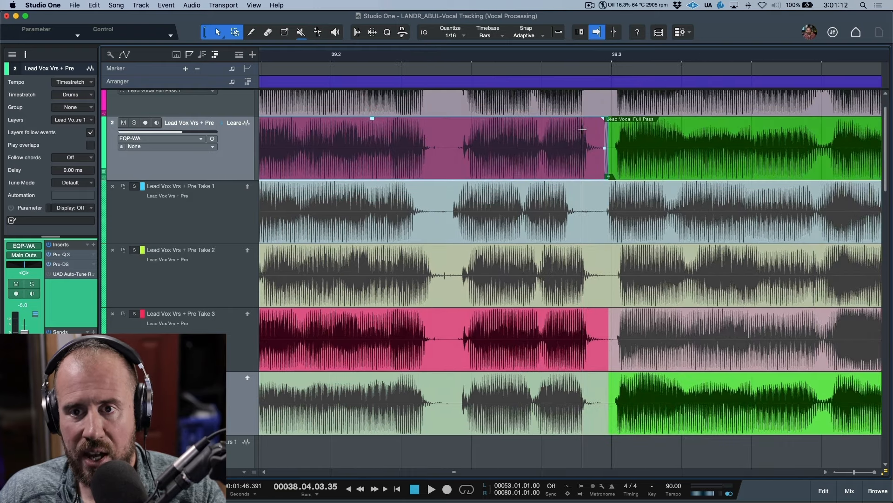
scroll(613, 57, "up", 4)
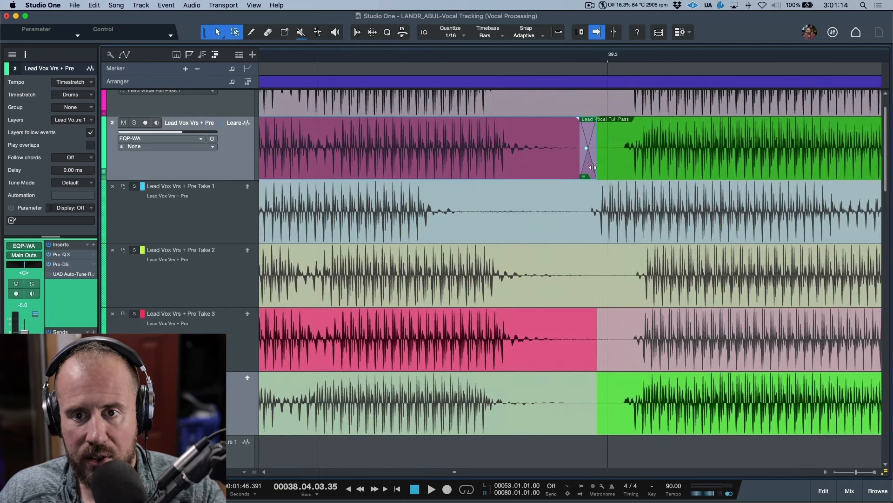
key("super+z")
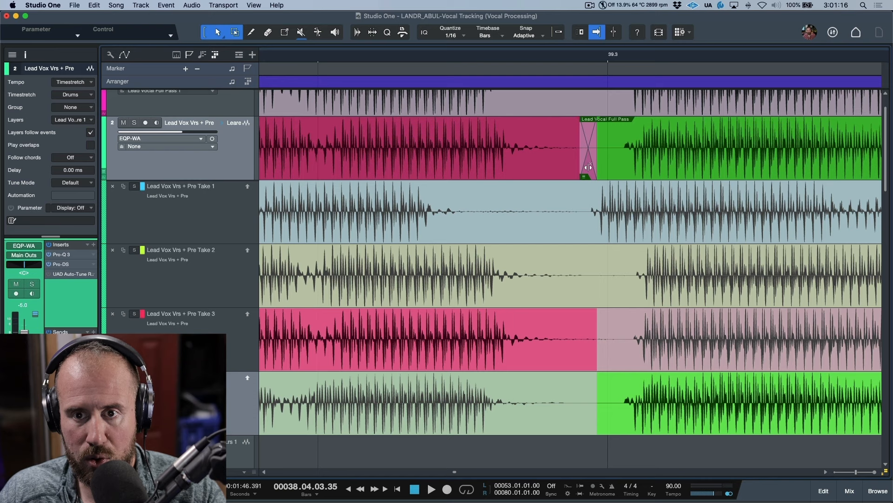
left_click_drag(589, 167, 606, 166)
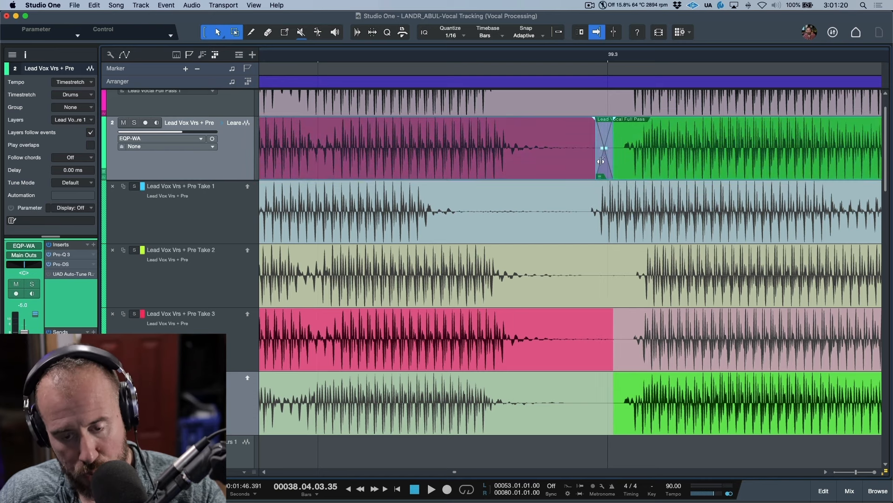
Check the next comp edits up to bar 41 and shift the crossfade into Take 3 later, past the end of the sustained note
left_click(572, 131)
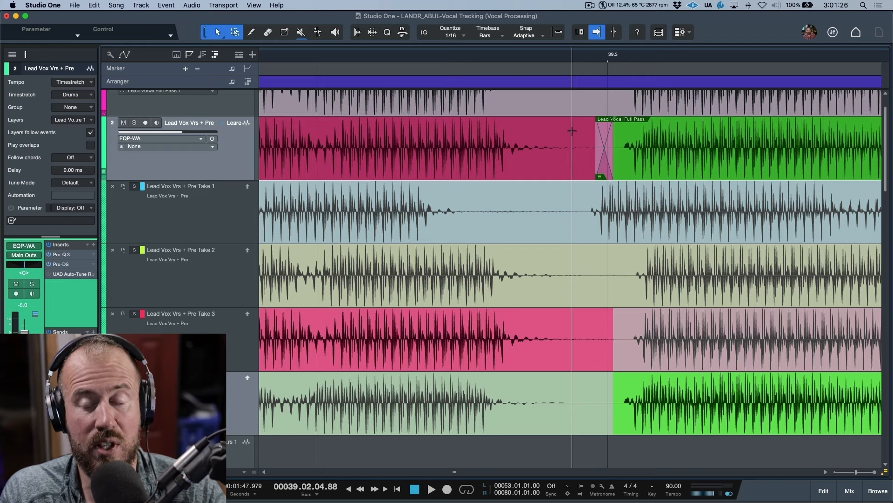
key("Tab")
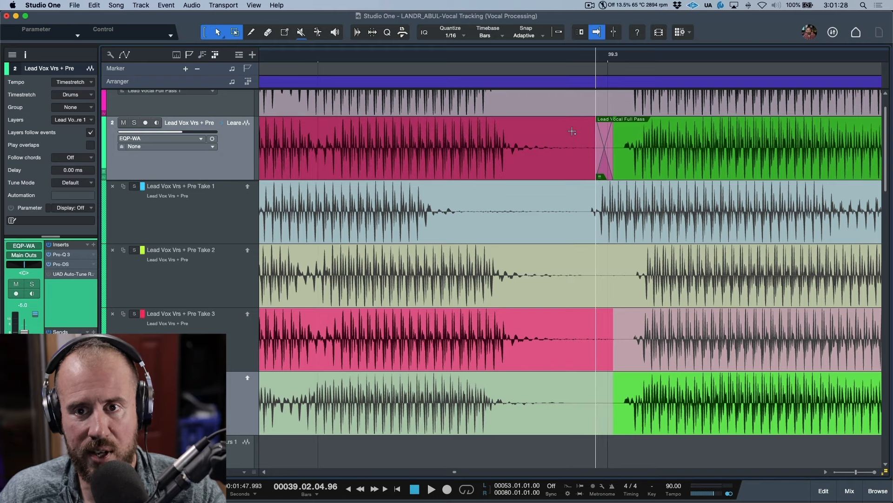
key("Tab")
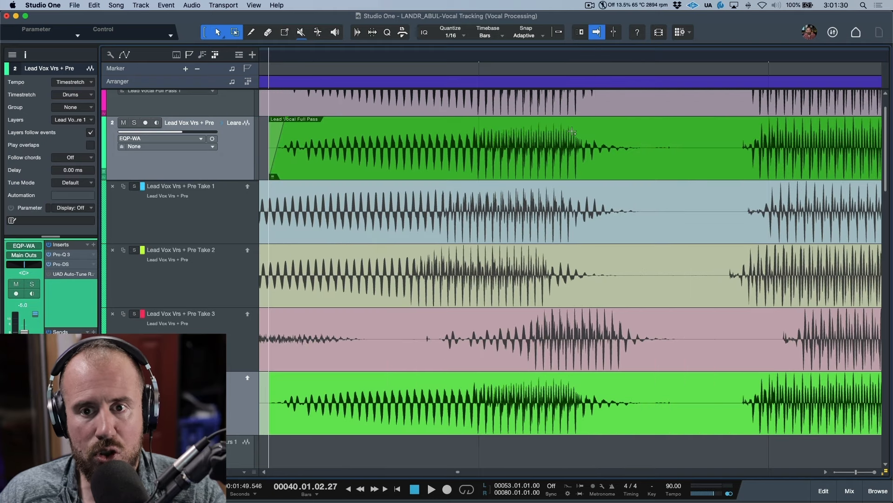
scroll(414, 167, "left", 5)
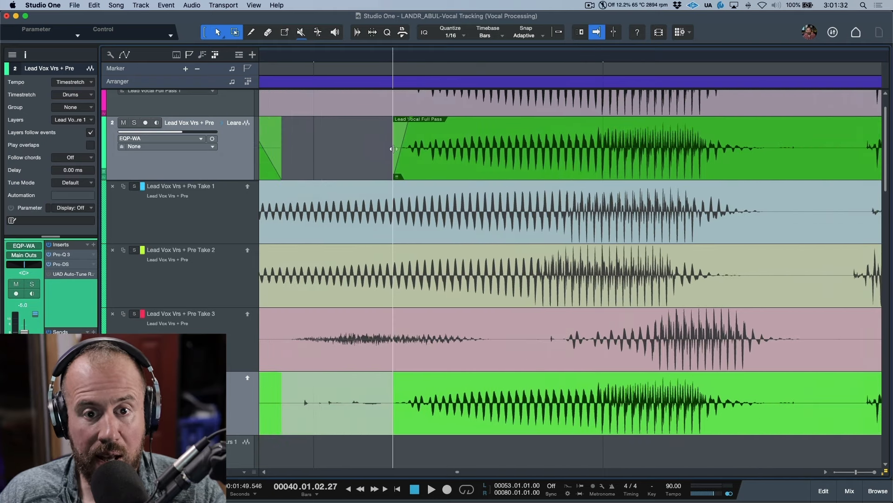
key("Tab")
scroll(401, 154, "left", 5)
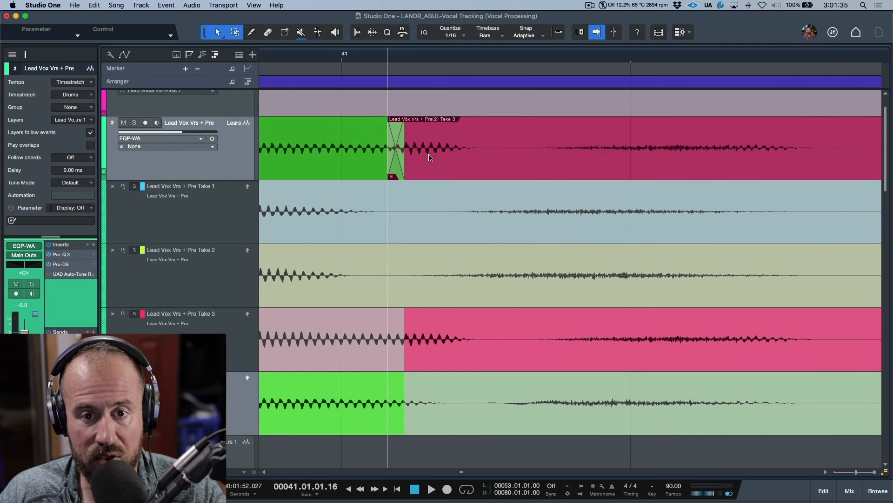
left_click_drag(397, 170, 492, 167)
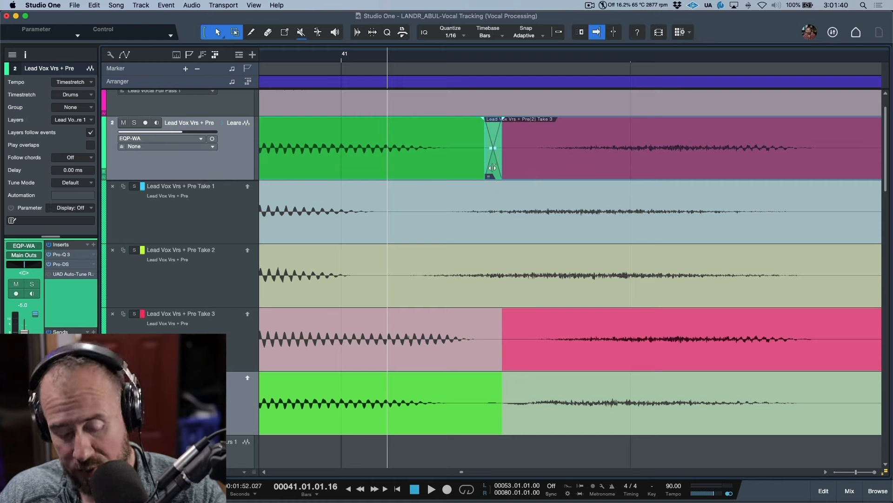
Move the crossfade from Take 3 back to the Lead Vocal Full Pass in bar 41 later, to 41.04.01.98
key("Tab")
key("Tab")
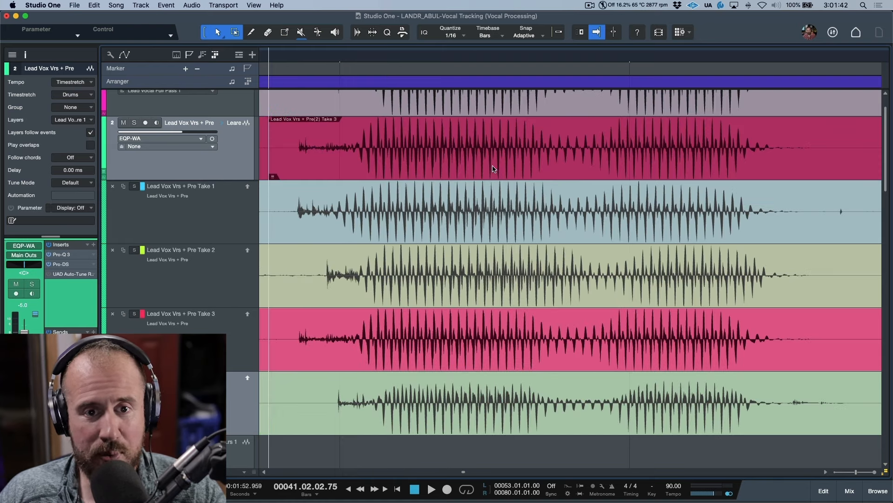
scroll(495, 169, "left", 3)
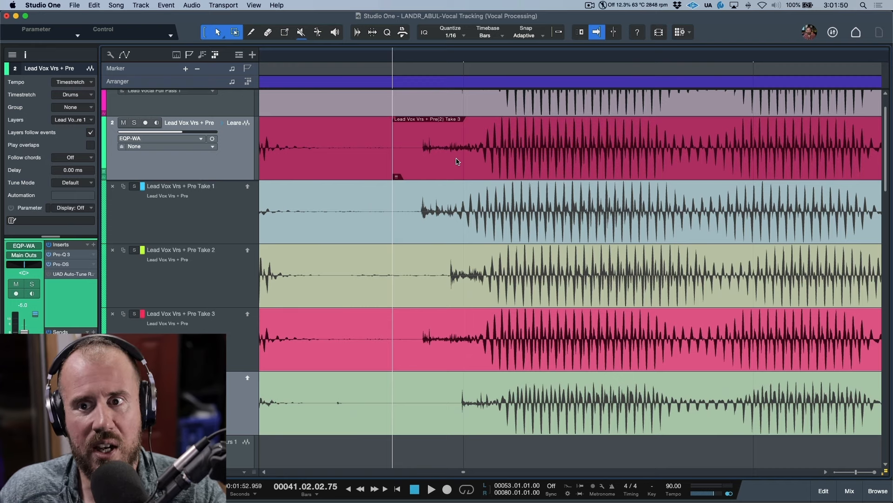
key("Tab")
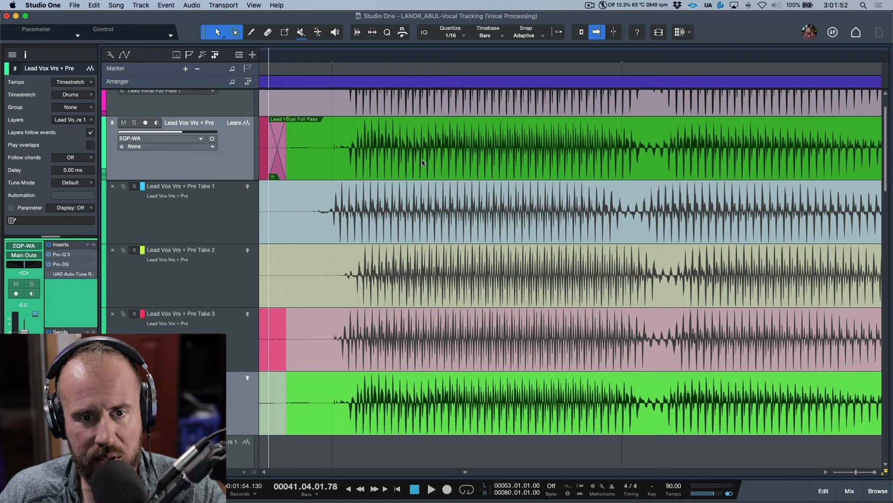
key("e")
scroll(431, 162, "left", 3)
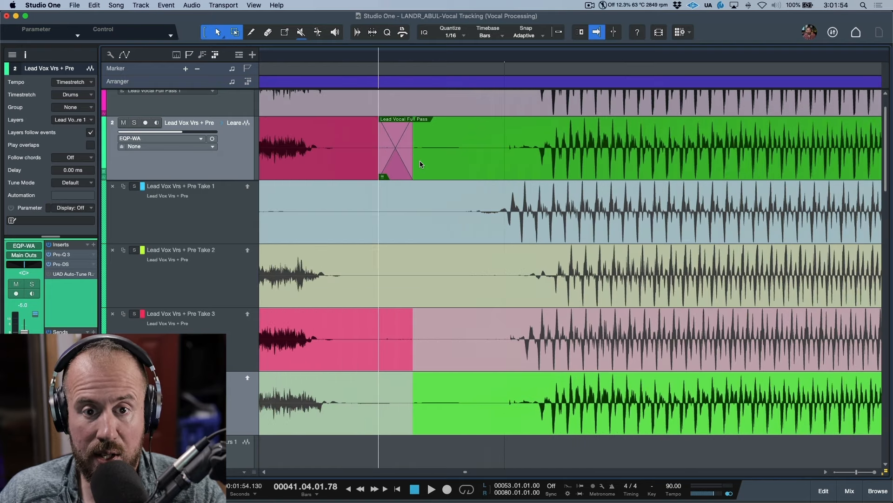
left_click_drag(396, 164, 490, 164)
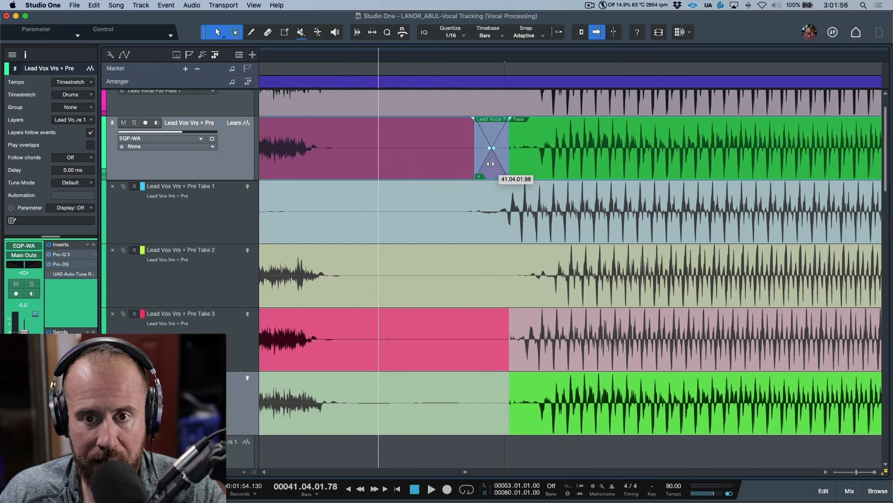
Step through the remaining comp edits to the final Take 2 phrase in bar 52 and hide the take layers
key("Tab")
key("Tab")
key("Tab")
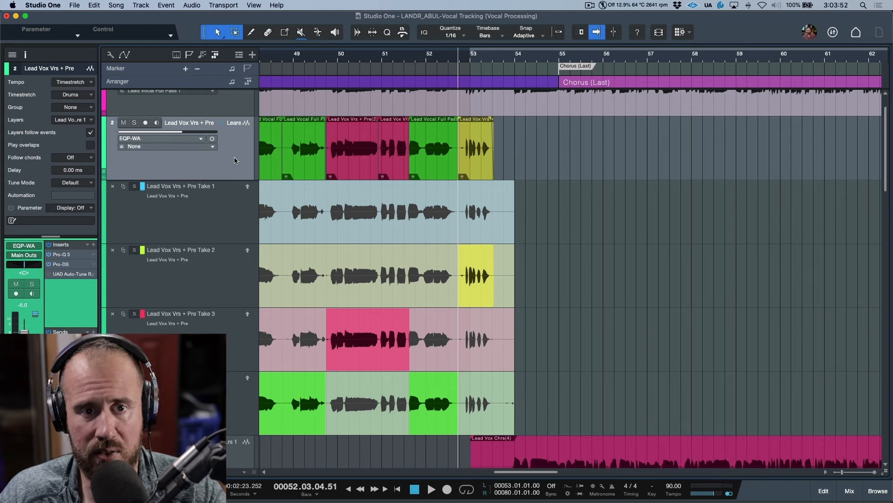
key("l")
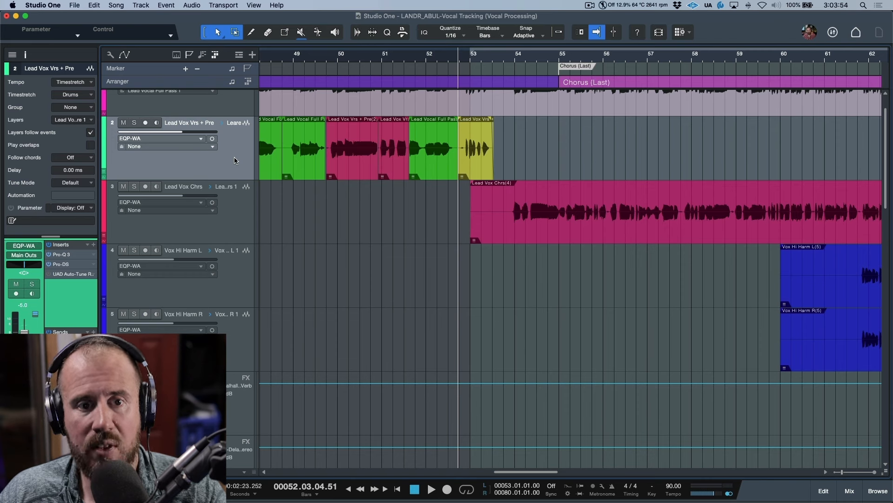
Duplicate the active comp layer of the Lead Vox Vrs + Pre track, naming the copy Lead Vox Vrs + Pre COMP
left_click(91, 121)
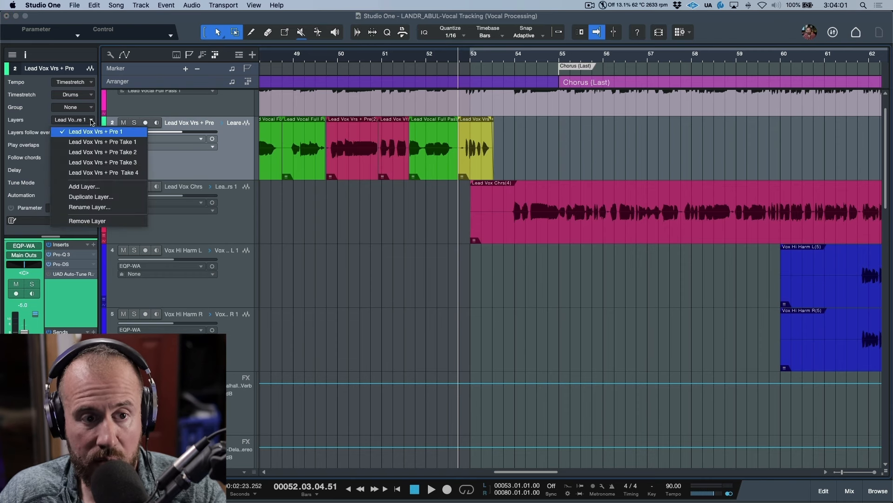
left_click(91, 197)
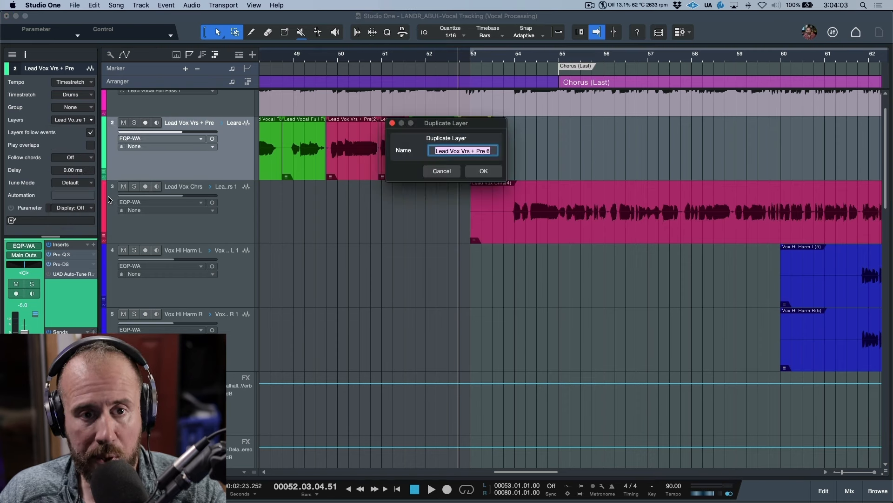
key("Right")
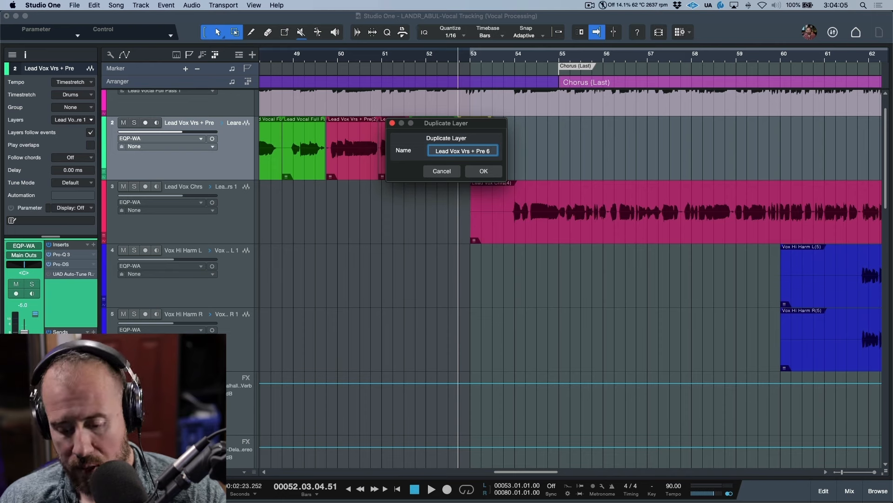
key("BackSpace")
type("COMP")
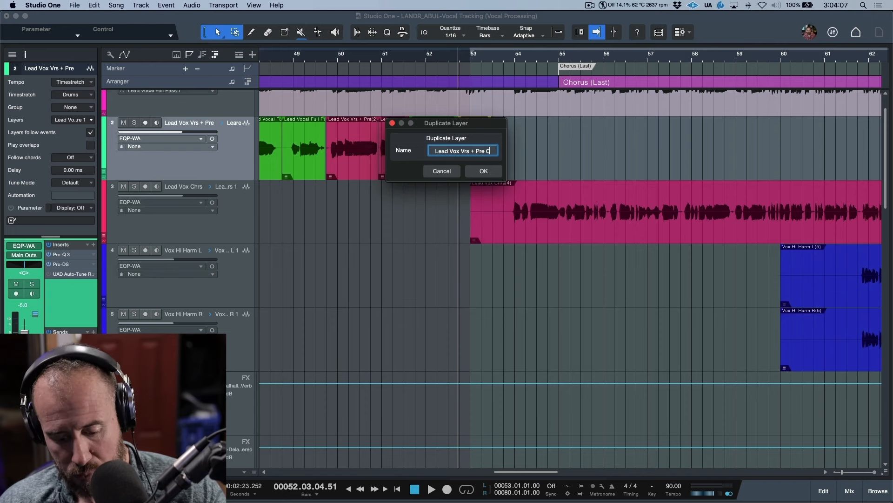
left_click(484, 172)
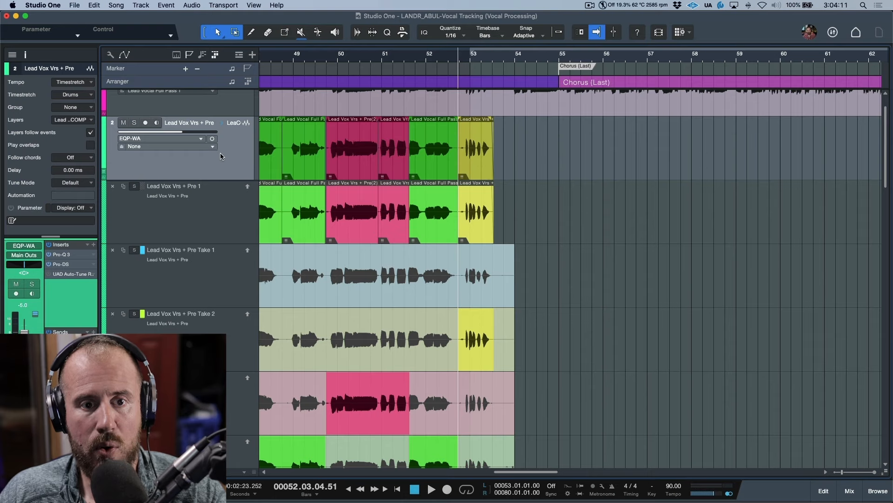
Look through the track's layers below the new COMP layer and hide them again
scroll(433, 229, "down", 5)
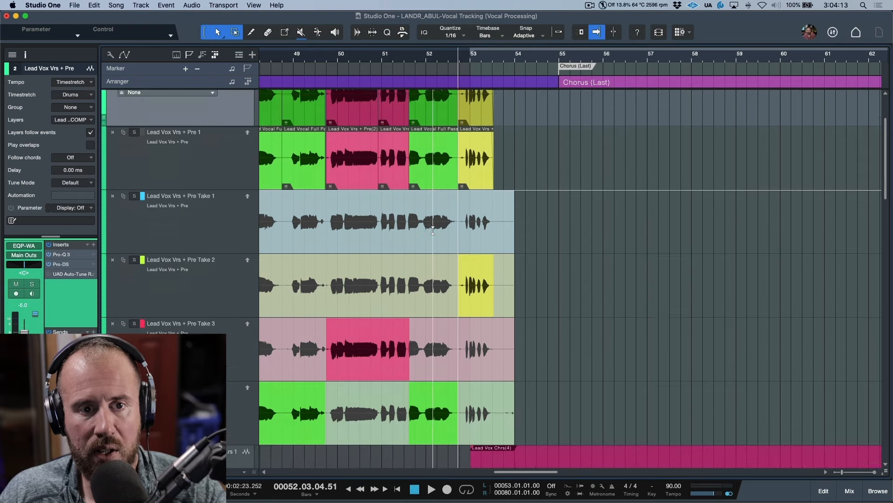
scroll(433, 230, "up", 3)
scroll(238, 157, "up", 2)
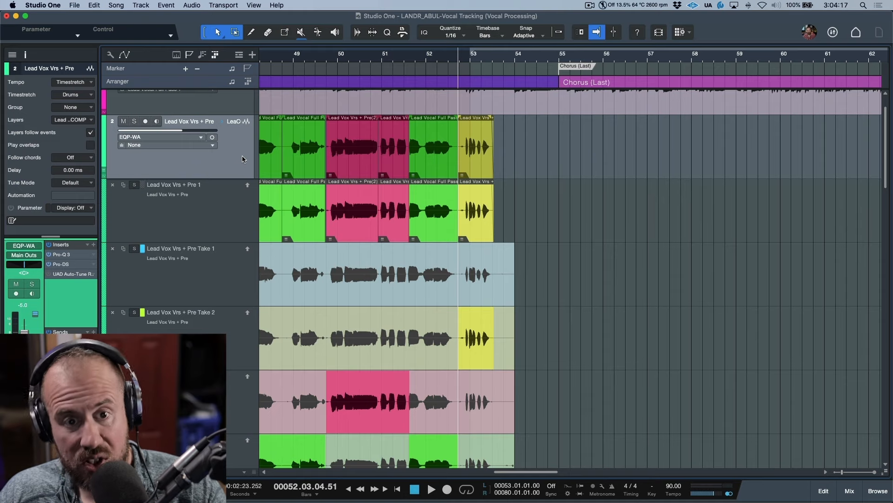
key("l")
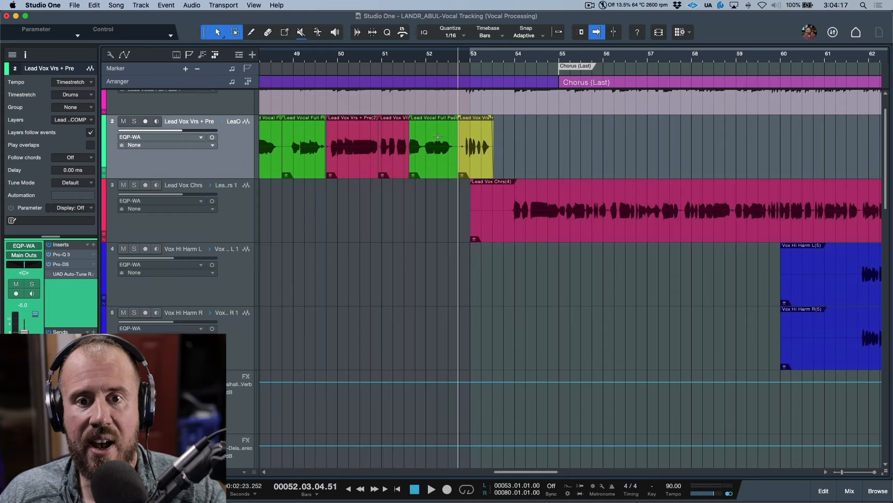
Turn on snap and consolidate the comped Verse 2 and Pre-Chorus pieces into one continuous event spanning bars 38 to 54
left_click(559, 34)
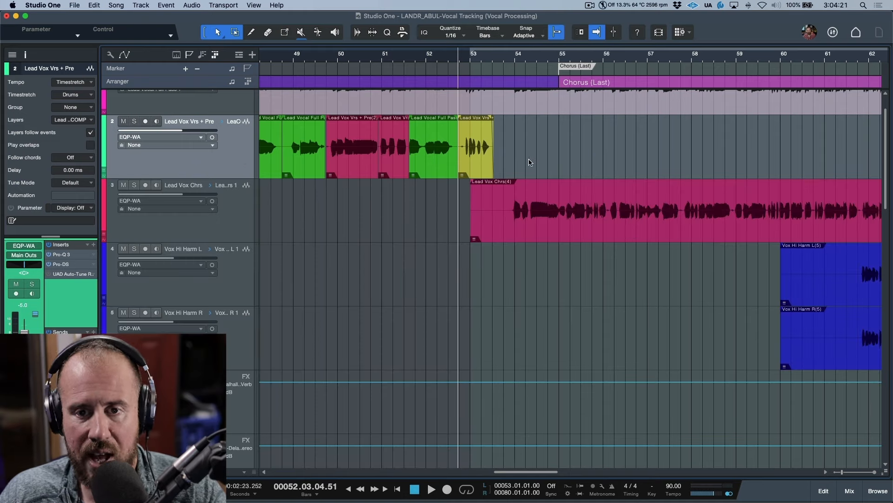
key("w")
key("w")
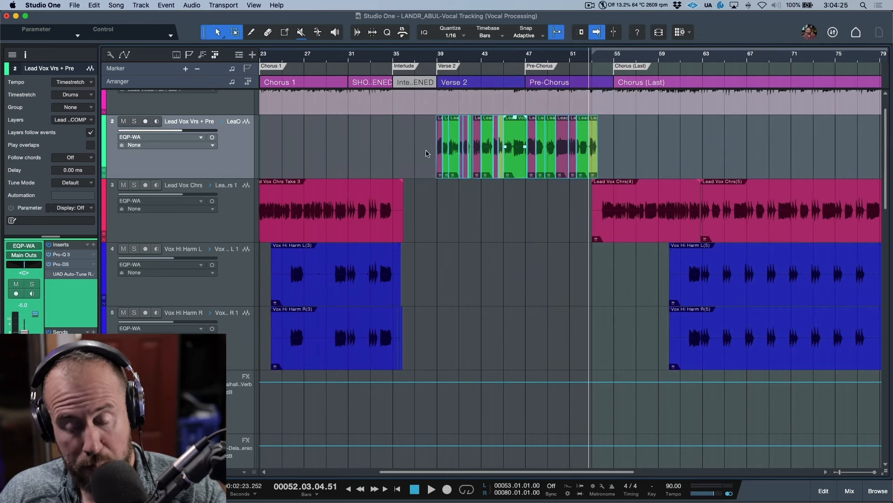
key("g")
left_click_drag(660, 164, 485, 161)
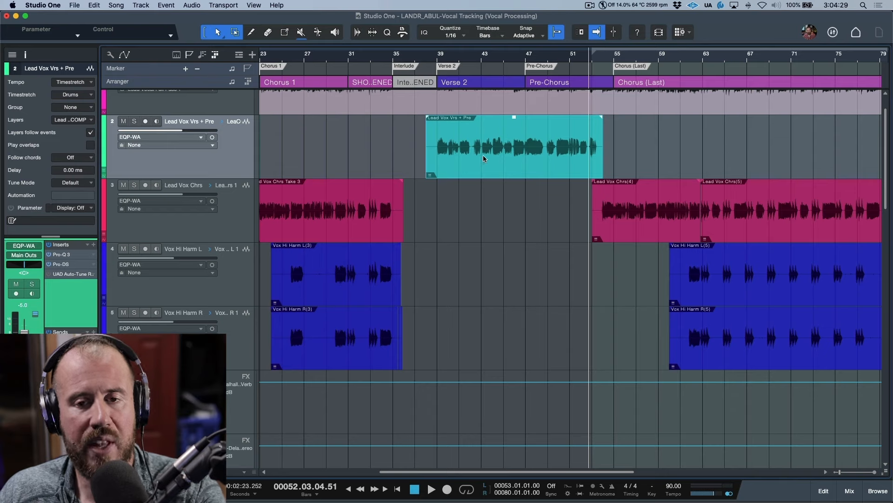
Show the layers, activate the editable Lead Vox Vrs + Pre 1 comp and then Take 1, and hide the layers again
key("alt+l")
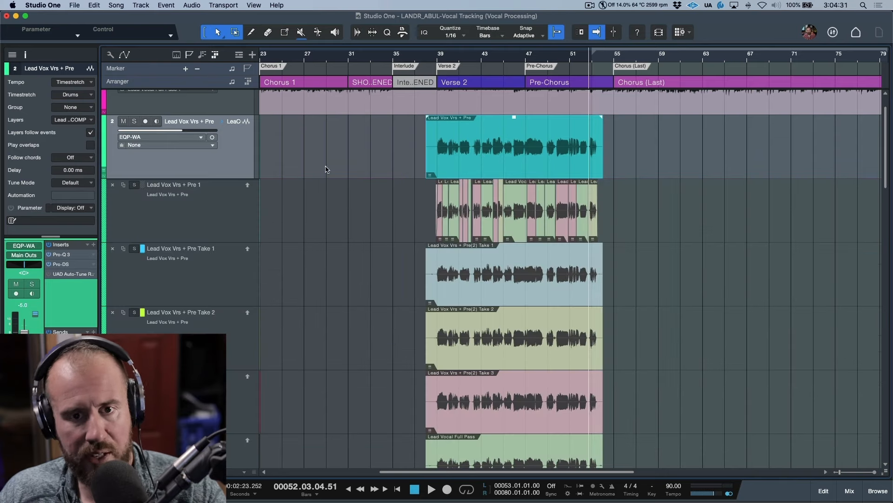
left_click(247, 186)
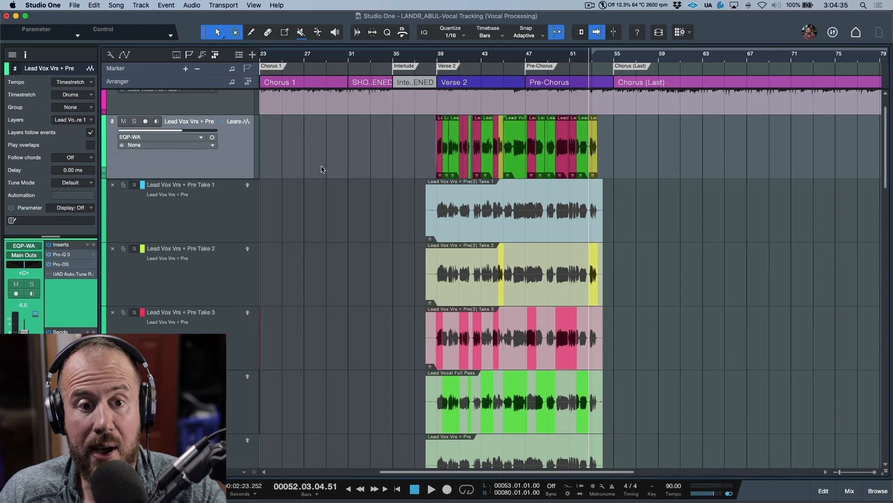
left_click(249, 187)
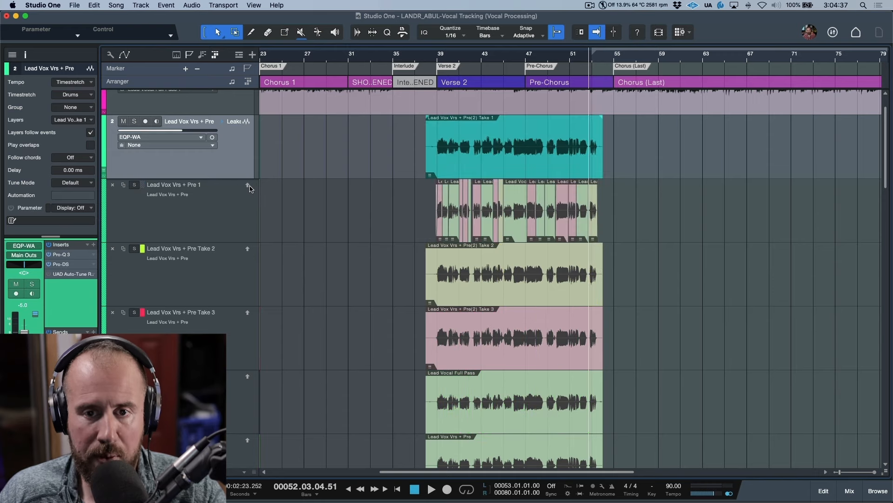
key("alt+l")
Play the Verse 2 vocal from bar 38 and view its UAD Auto-Tune Realtime Advanced insert during playback
left_click(530, 158)
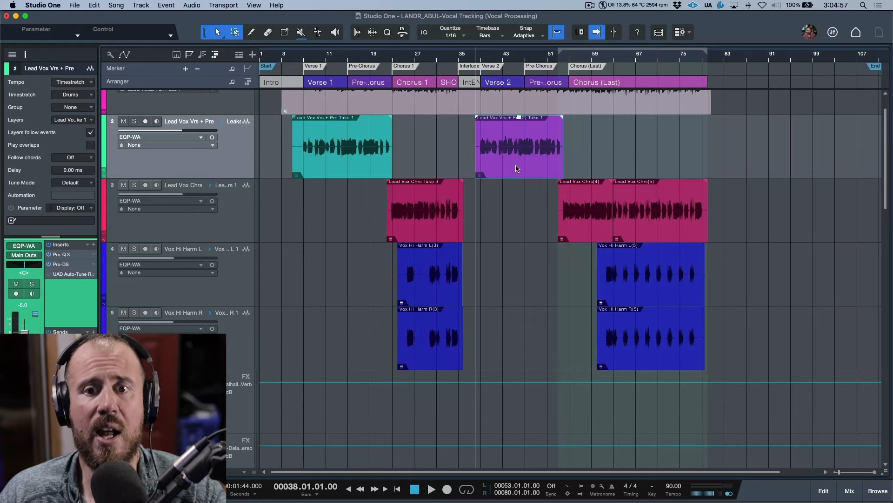
key("space")
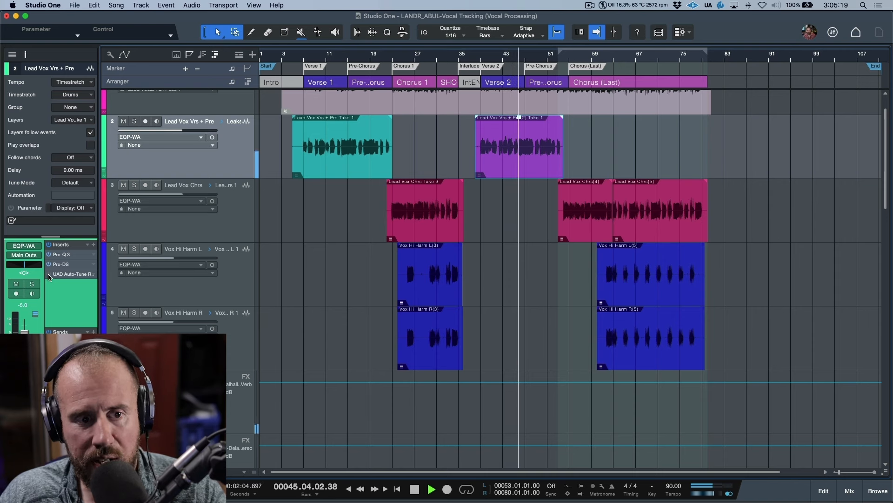
double_click(78, 274)
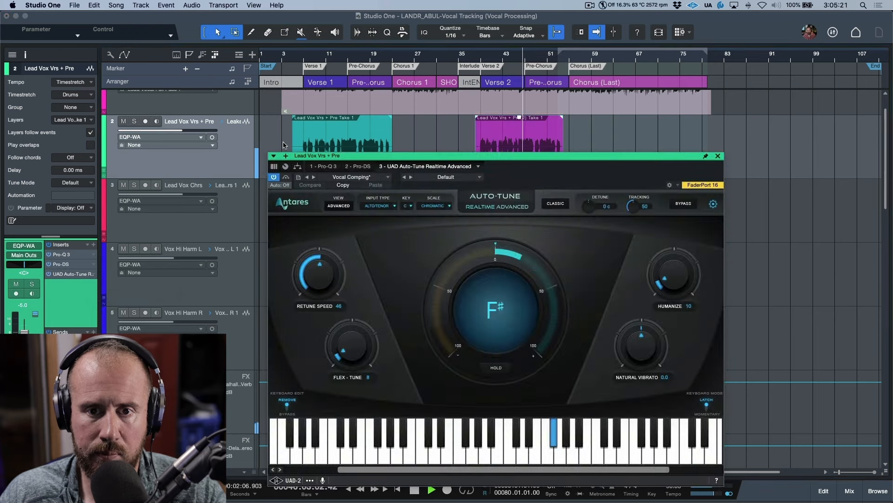
left_click_drag(506, 157, 248, 61)
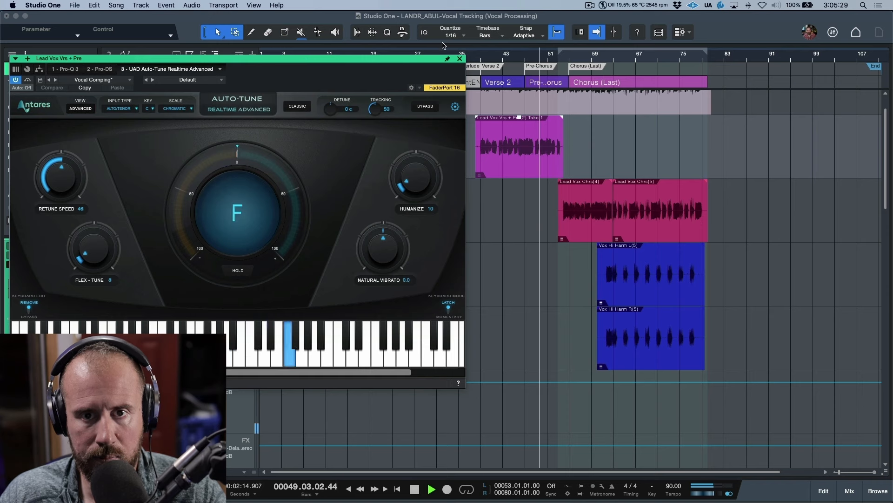
left_click(459, 61)
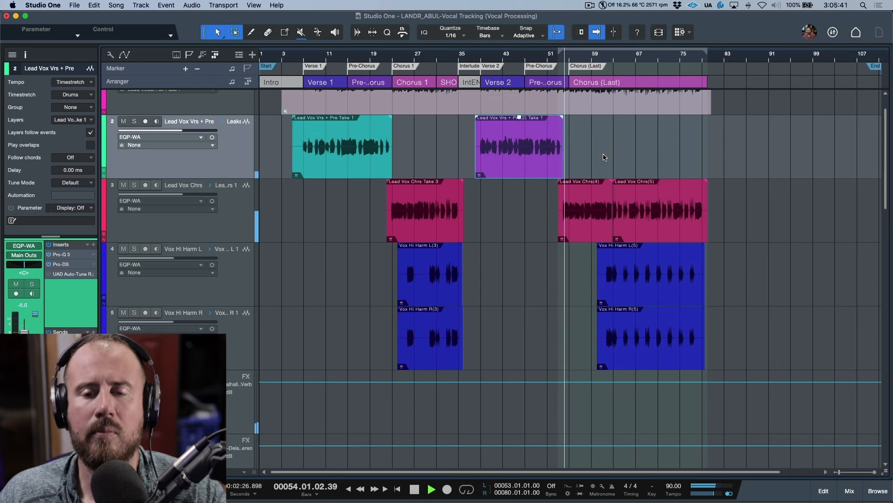
key("space")
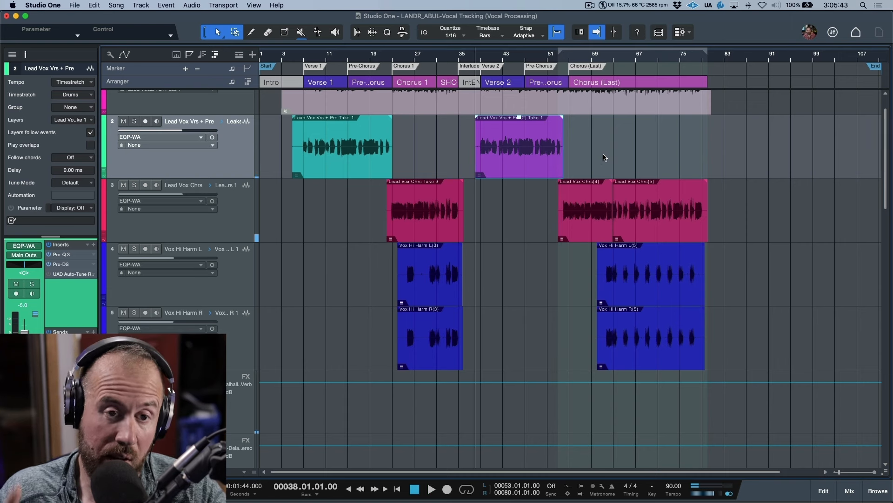